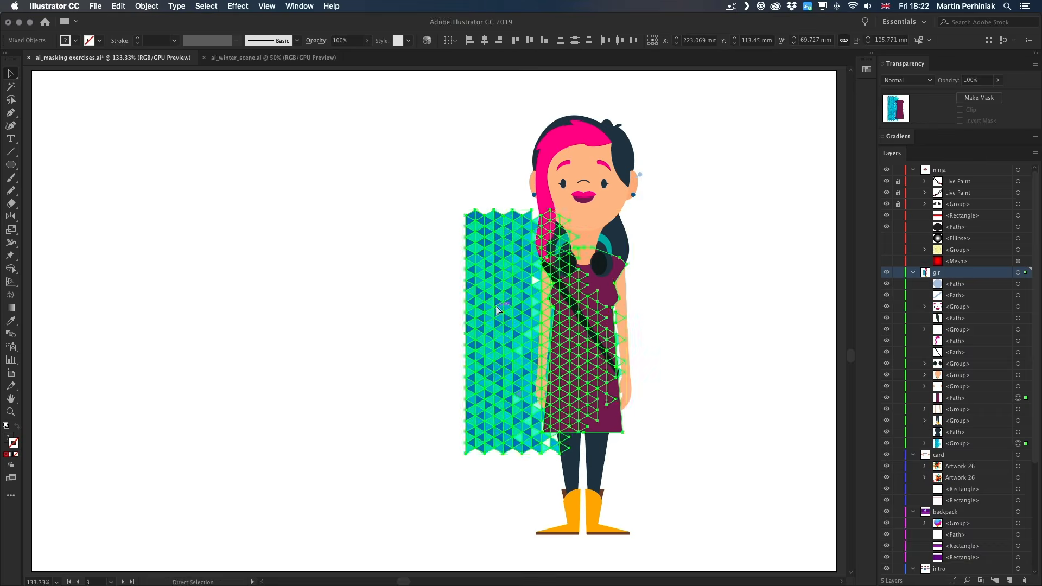
- Clip the triangle pattern with the girl's dress path and fill the clipping path with the C=35 M=100 Y=35 K=10 swatch
{"action": "key", "text": "super+7"}
{"action": "left_click", "coordinate": [925, 398]}
{"action": "left_click", "coordinate": [1017, 409]}
{"action": "left_click", "coordinate": [105, 41]}
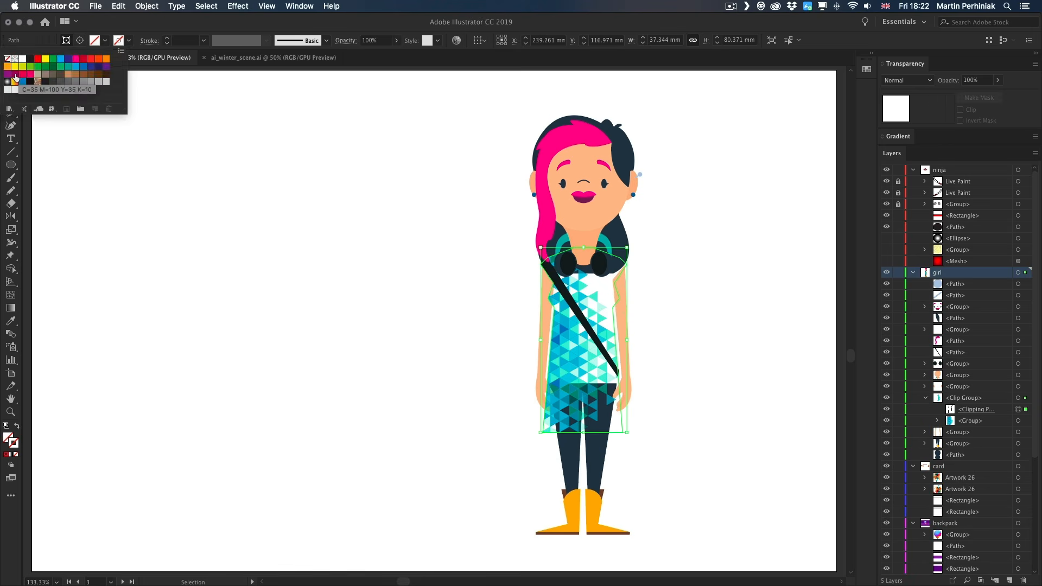
{"action": "left_click", "coordinate": [15, 80]}
{"action": "left_click", "coordinate": [390, 217]}
- Hide the selection edges and rotate the triangle pattern group inside the dress's clip group
{"action": "left_click", "coordinate": [1018, 421]}
{"action": "left_click", "coordinate": [266, 7]}
{"action": "left_click", "coordinate": [287, 180]}
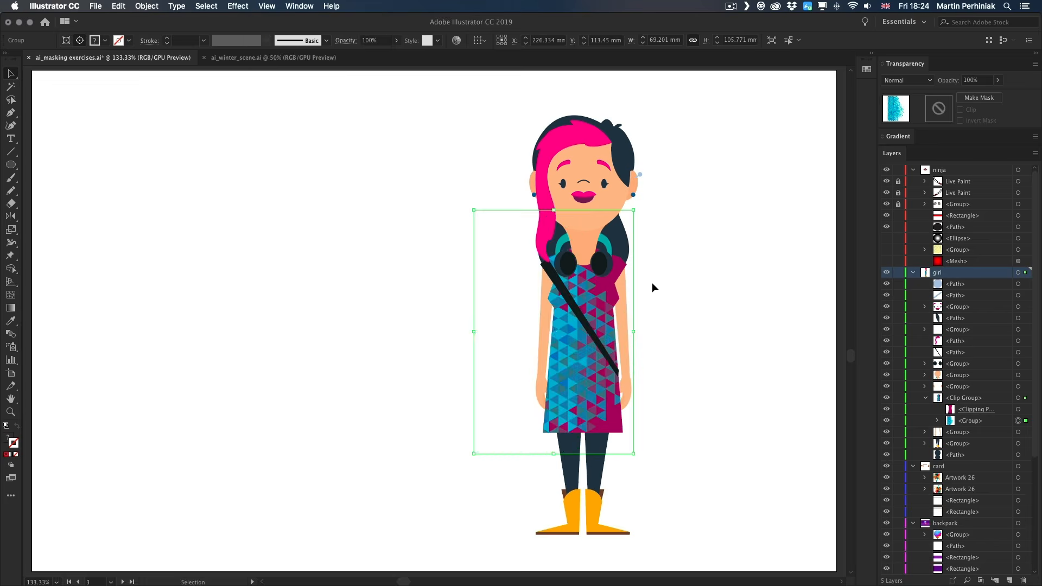
{"action": "key", "text": "r"}
{"action": "left_click_drag", "start_coordinate": [653, 285], "coordinate": [664, 221]}
- Nudge the rotated triangle pattern within the dress in large increments down, right and up, and deselect it
{"action": "key", "text": "shift+Down"}
{"action": "key", "text": "shift+Down"}
{"action": "key", "text": "shift+Right"}
{"action": "key", "text": "shift+Right"}
{"action": "key", "text": "shift+Up"}
{"action": "key", "text": "shift+Up"}
{"action": "key", "text": "v"}
{"action": "left_click", "coordinate": [688, 219]}
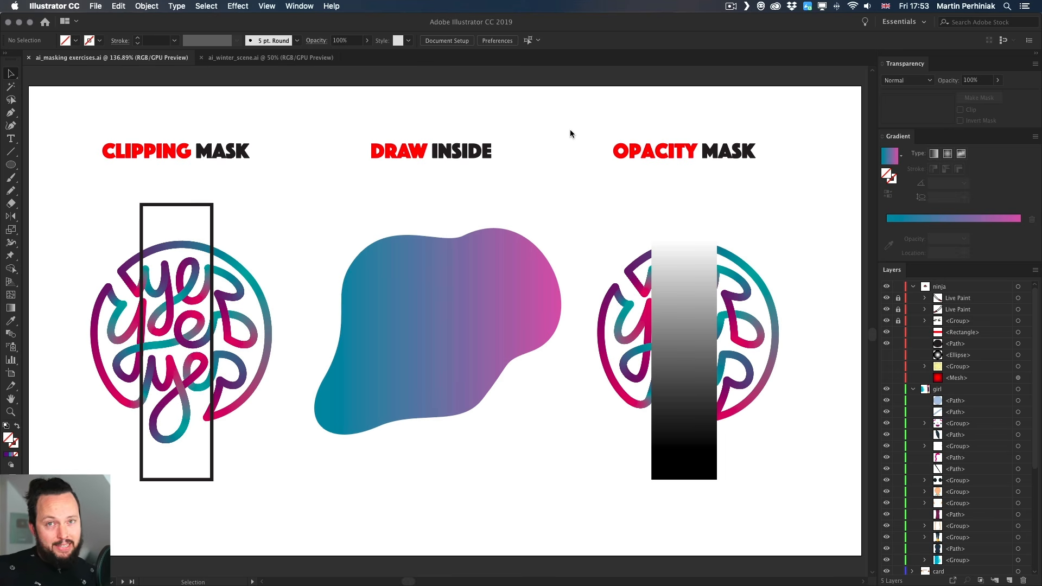
- Make a clipping mask from the black-outlined rectangle and the lettering beneath CLIPPING MASK, and expand its clip group in the intro layer
{"action": "left_click", "coordinate": [254, 283]}
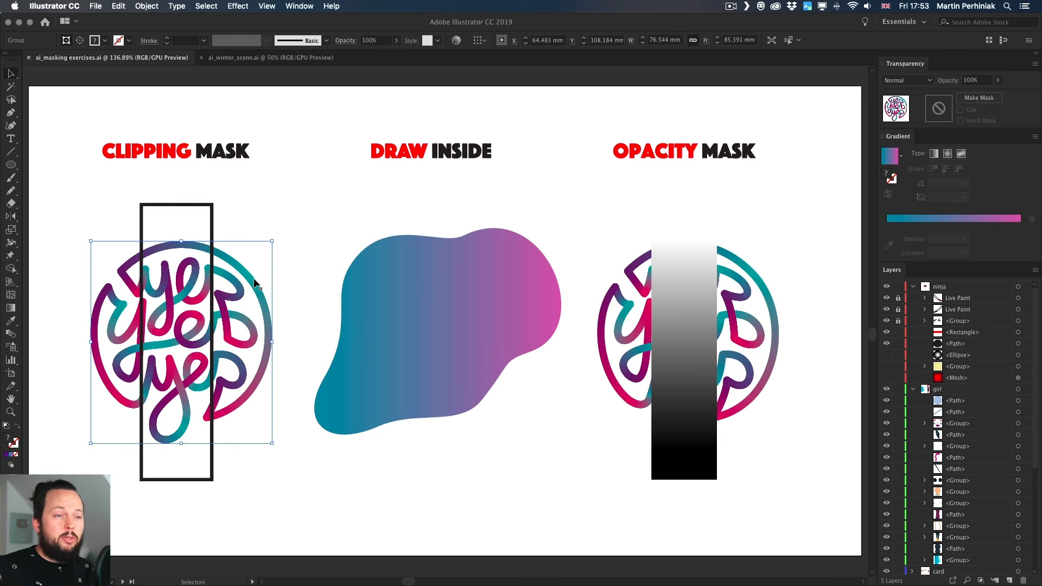
{"action": "left_click", "coordinate": [201, 205]}
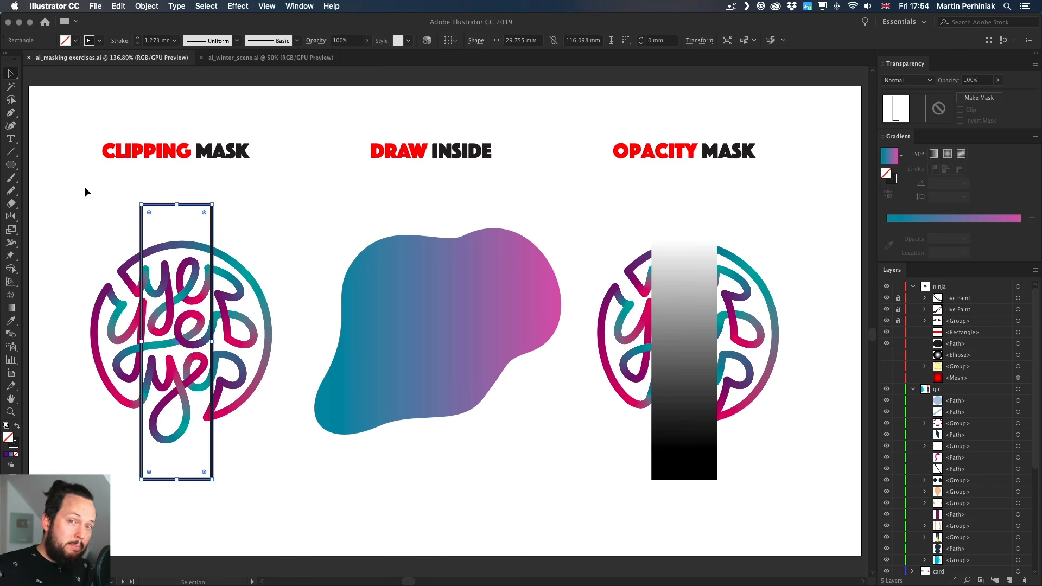
{"action": "left_click_drag", "start_coordinate": [84, 187], "coordinate": [266, 420]}
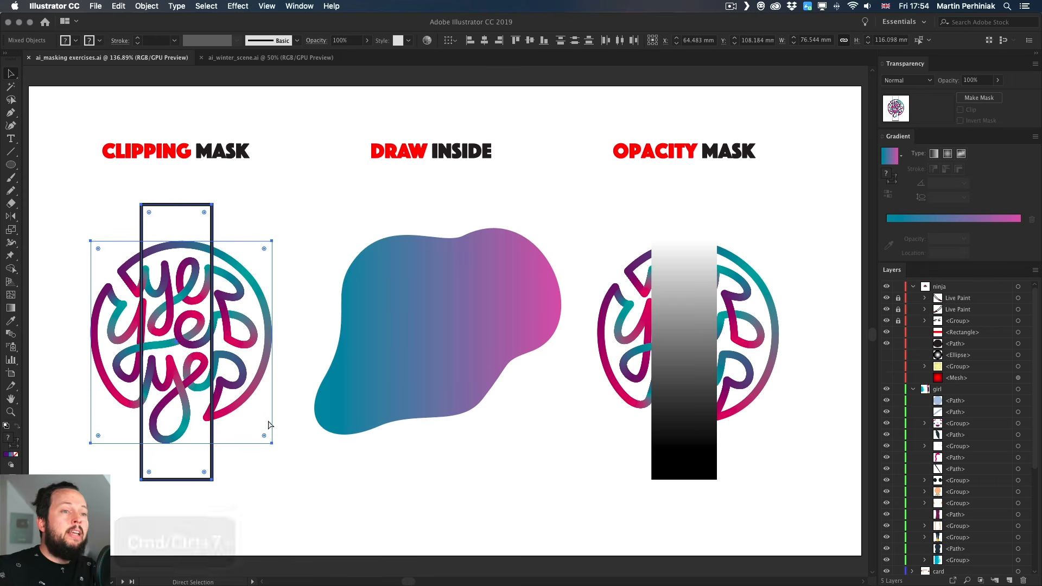
{"action": "key", "text": "super+7"}
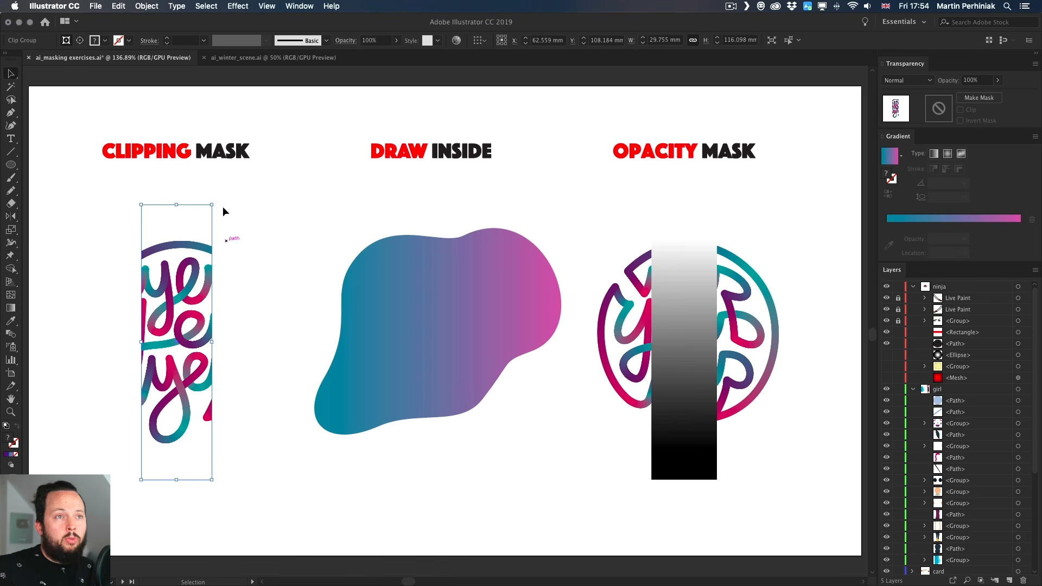
{"action": "left_click", "coordinate": [147, 6]}
{"action": "mouse_move", "coordinate": [201, 350]}
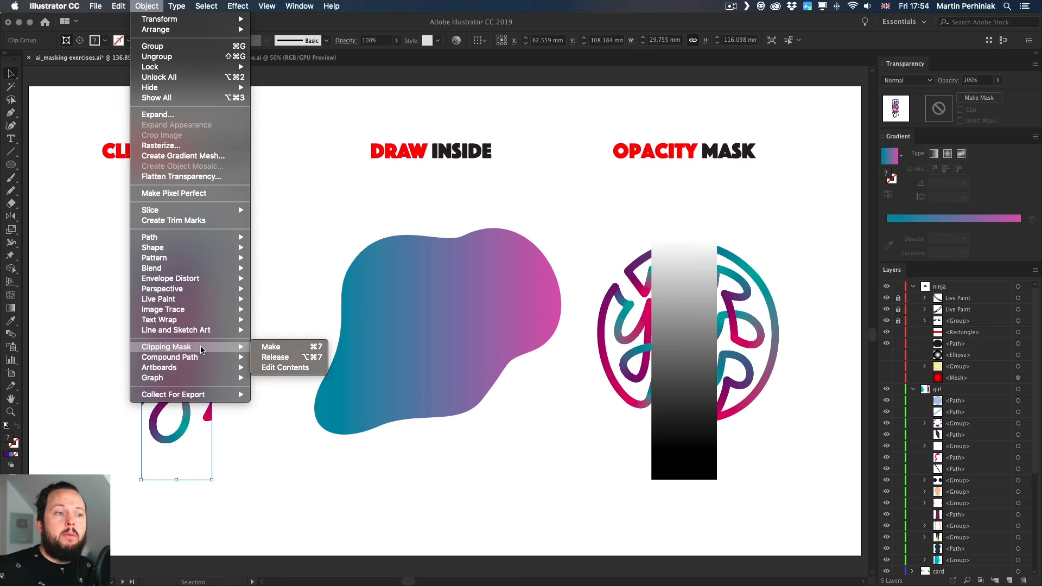
{"action": "left_click", "coordinate": [316, 249]}
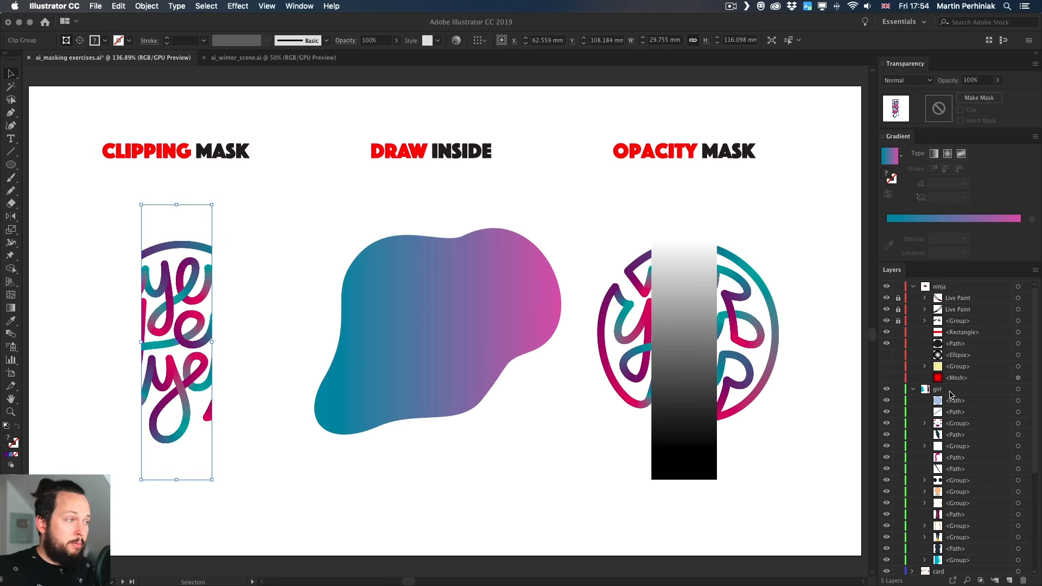
{"action": "scroll", "coordinate": [953, 407], "scroll_direction": "down", "scroll_amount": 5}
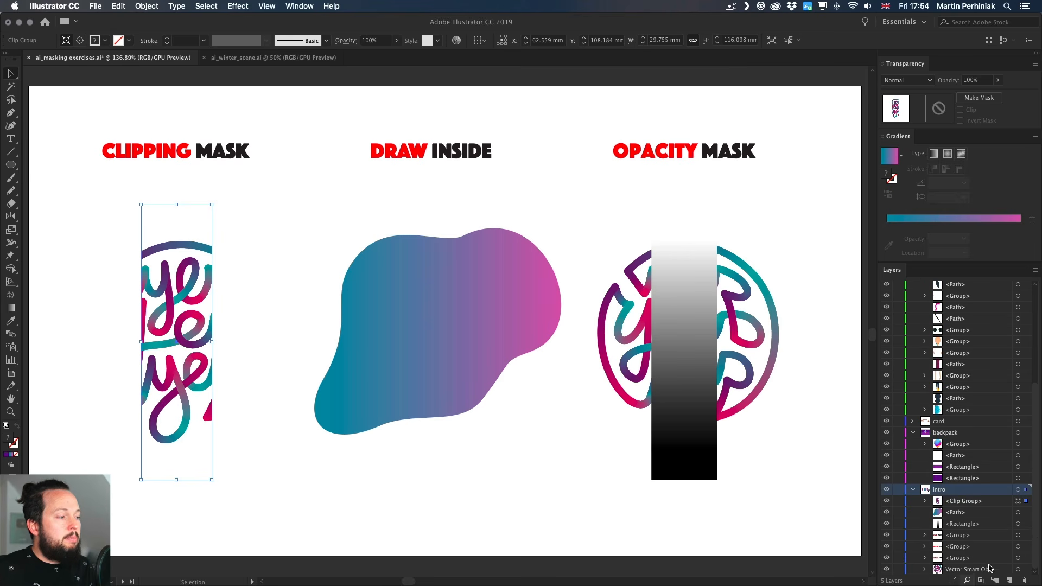
{"action": "left_click", "coordinate": [924, 500]}
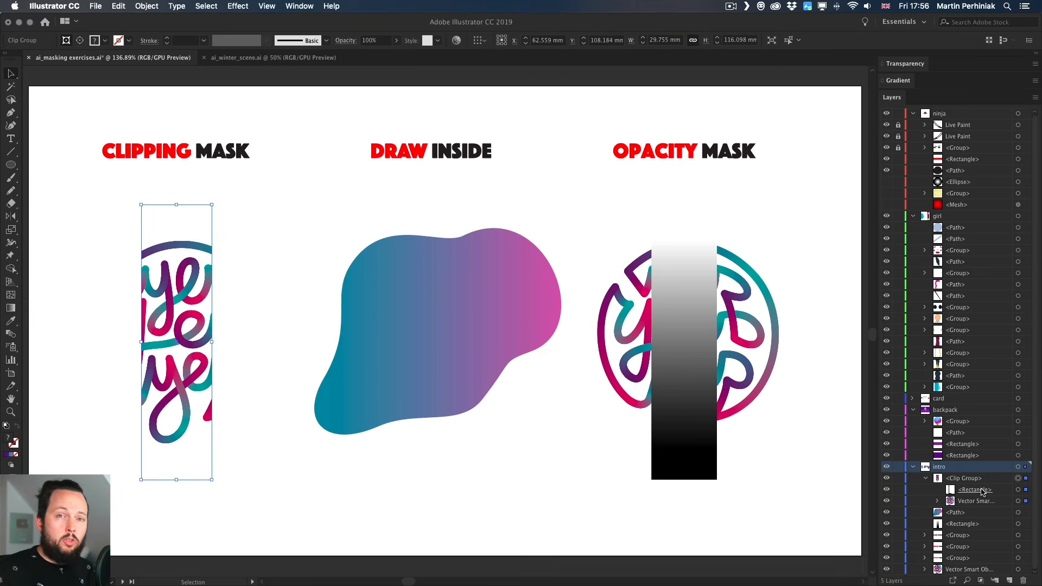
- Place the gradient blob inside the clip group over the lettering, and take it back out to the area beneath DRAW INSIDE
{"action": "left_click_drag", "start_coordinate": [465, 267], "coordinate": [240, 261]}
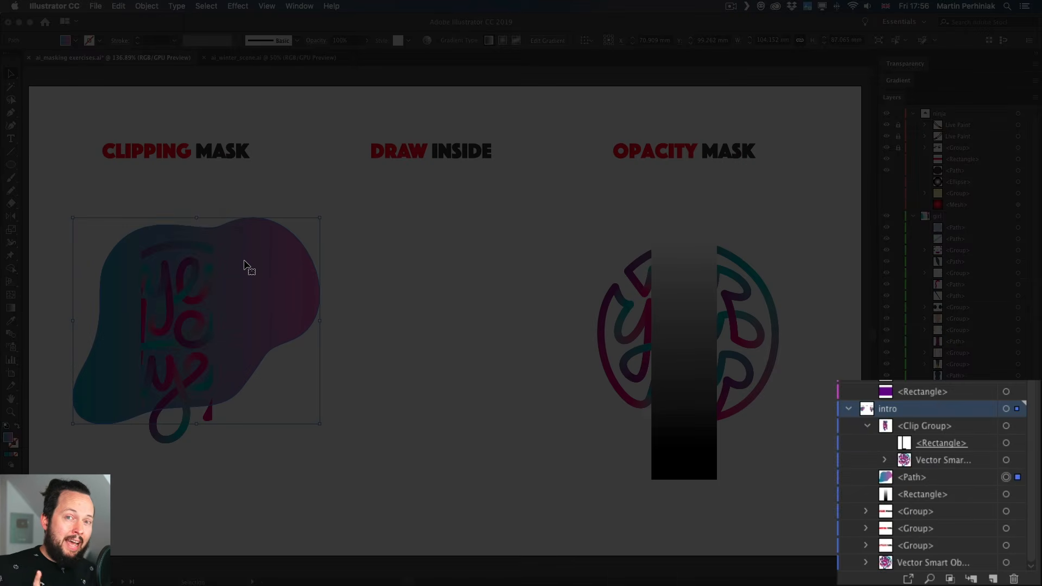
{"action": "left_click_drag", "start_coordinate": [944, 480], "coordinate": [939, 454]}
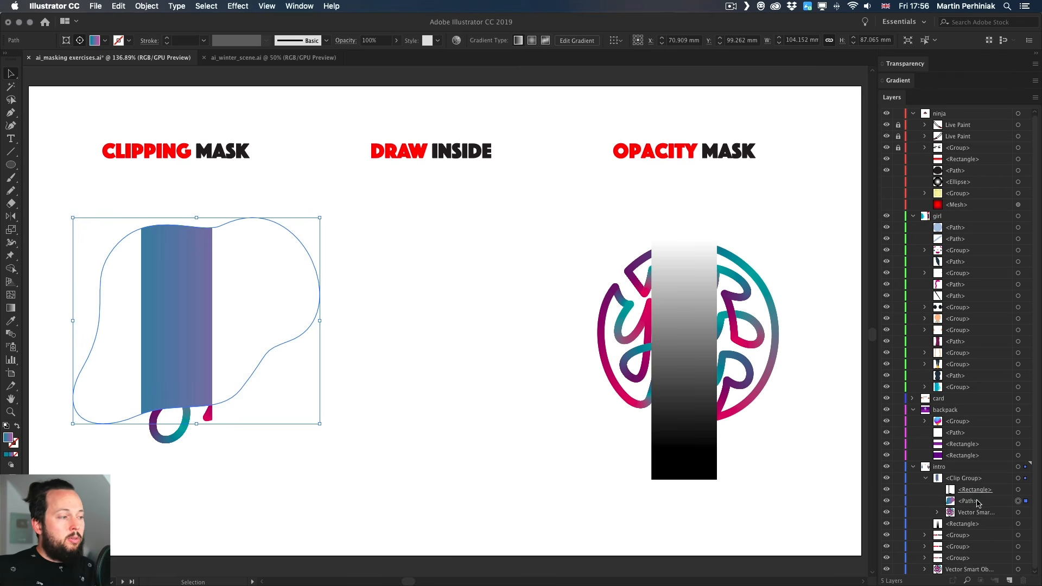
{"action": "left_click_drag", "start_coordinate": [974, 500], "coordinate": [963, 529]}
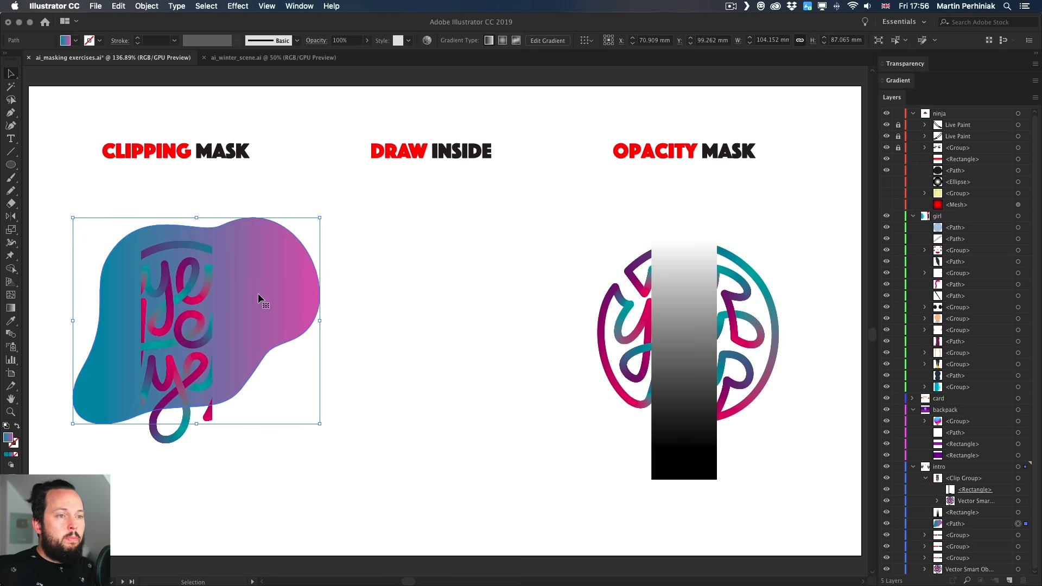
{"action": "mouse_move", "coordinate": [258, 293]}
{"action": "left_mouse_down"}
{"action": "mouse_move", "coordinate": [492, 304]}
{"action": "mouse_move", "coordinate": [490, 313]}
{"action": "left_mouse_up"}
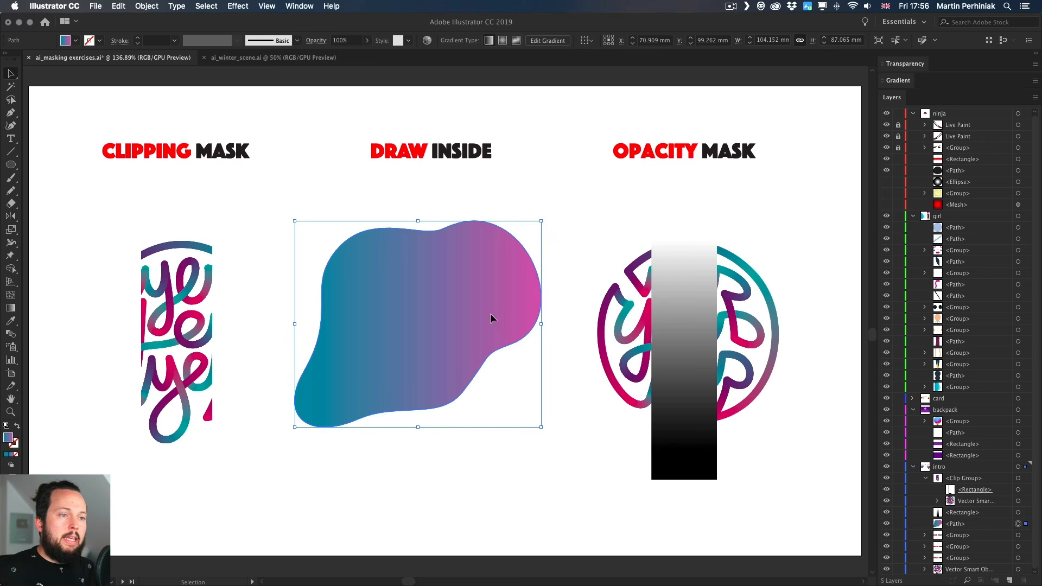
{"action": "left_click", "coordinate": [502, 476]}
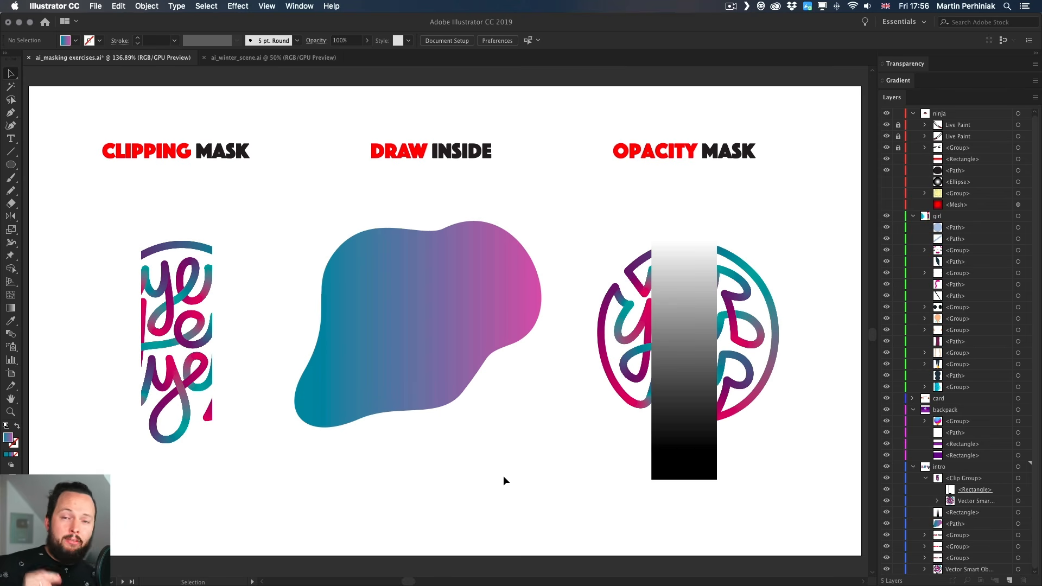
- Shift the whole clip group slightly left, and move only its clipping rectangle over the right part of the lettering
{"action": "left_click", "coordinate": [189, 205]}
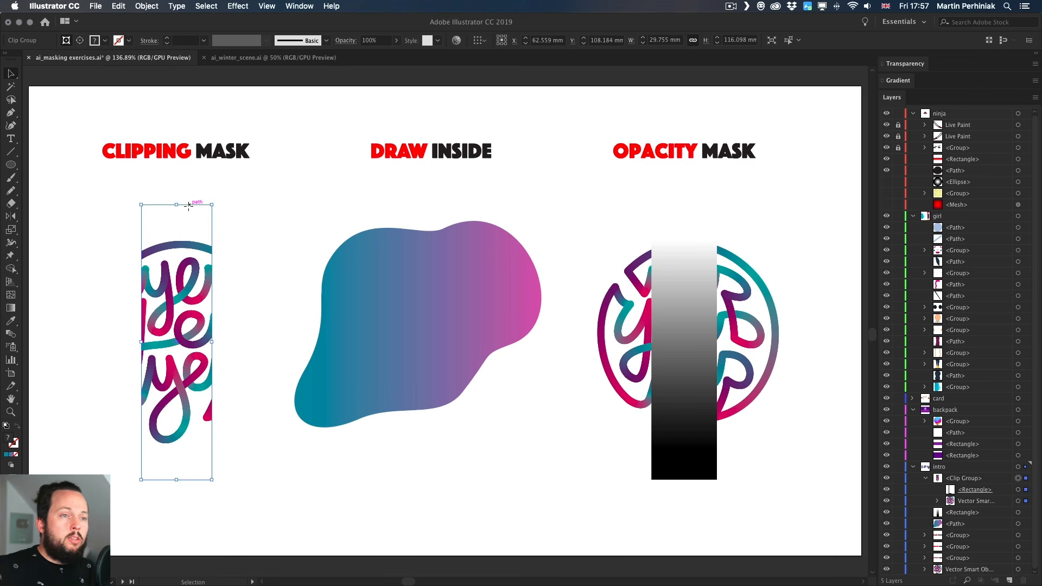
{"action": "mouse_move", "coordinate": [190, 207]}
{"action": "left_mouse_down"}
{"action": "mouse_move", "coordinate": [151, 205]}
{"action": "mouse_move", "coordinate": [194, 208]}
{"action": "mouse_move", "coordinate": [183, 204]}
{"action": "left_mouse_up"}
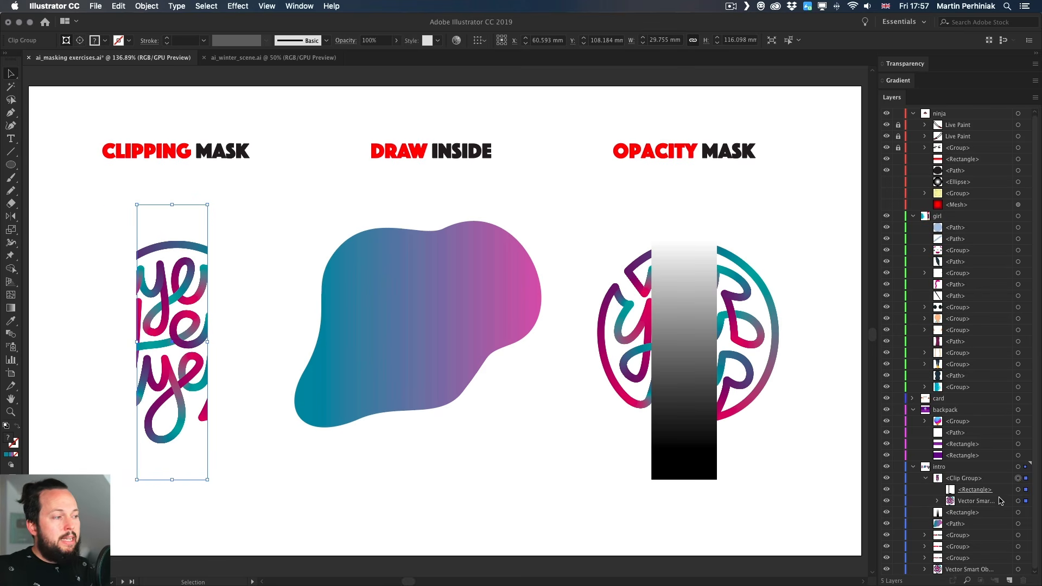
{"action": "left_click", "coordinate": [1017, 489]}
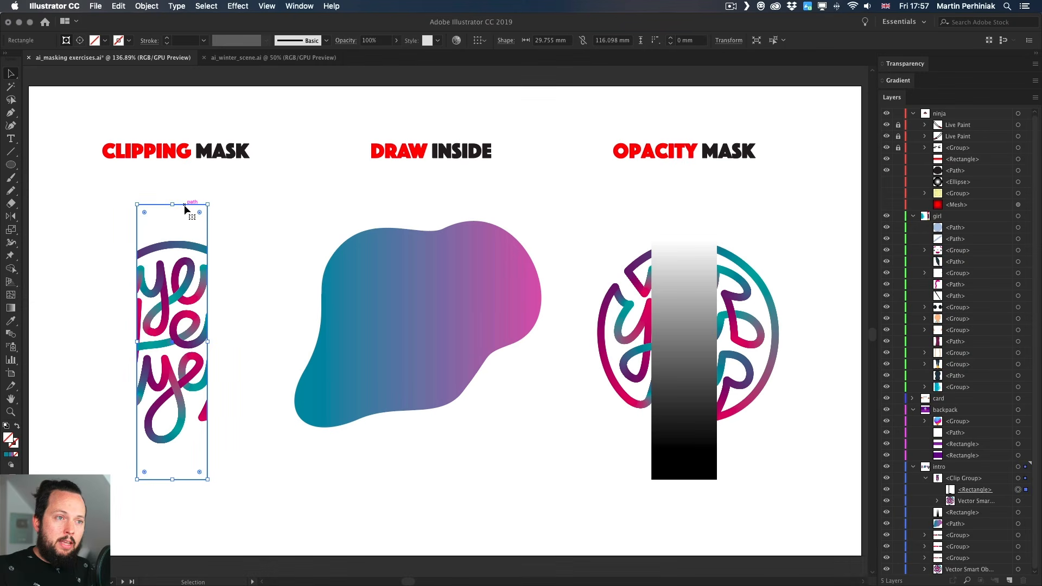
{"action": "left_click_drag", "start_coordinate": [185, 205], "coordinate": [240, 203]}
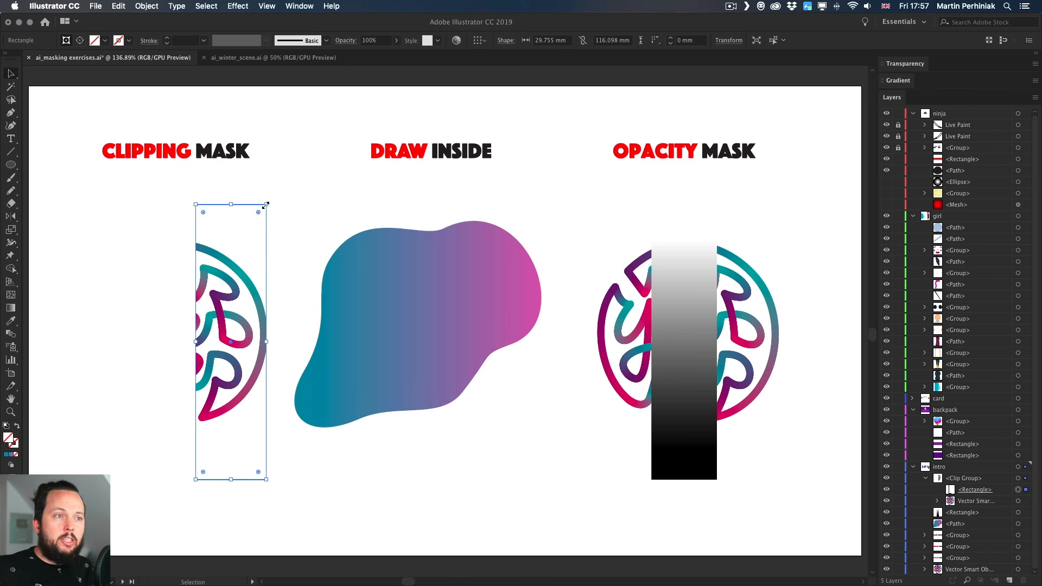
- Resize the clipping rectangle to about 85 by 47 mm around the lettering's upper half, and try rotating it before undoing the rotation
{"action": "left_click_drag", "start_coordinate": [264, 205], "coordinate": [258, 283]}
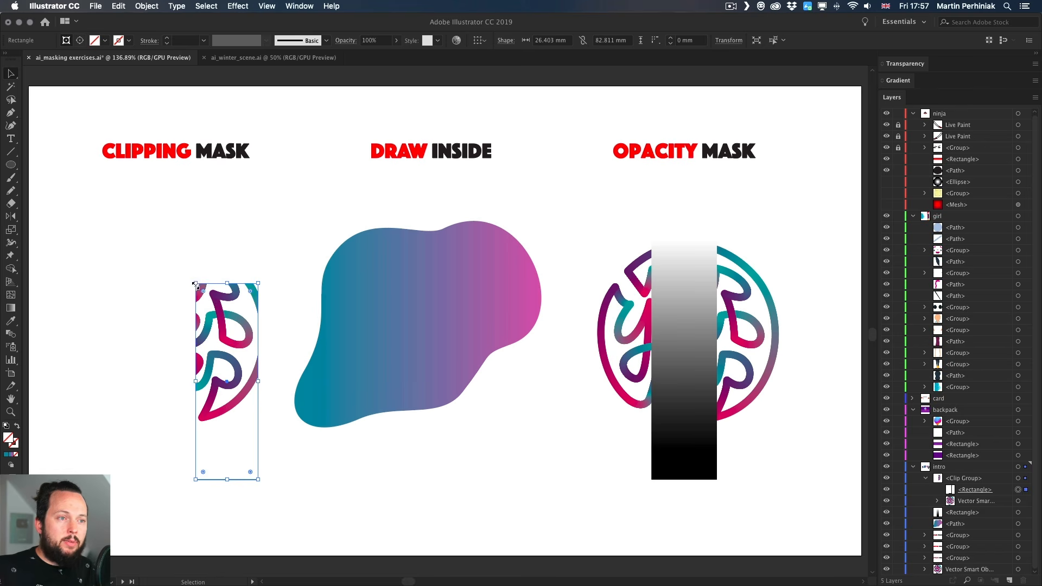
{"action": "left_click_drag", "start_coordinate": [195, 283], "coordinate": [113, 224]}
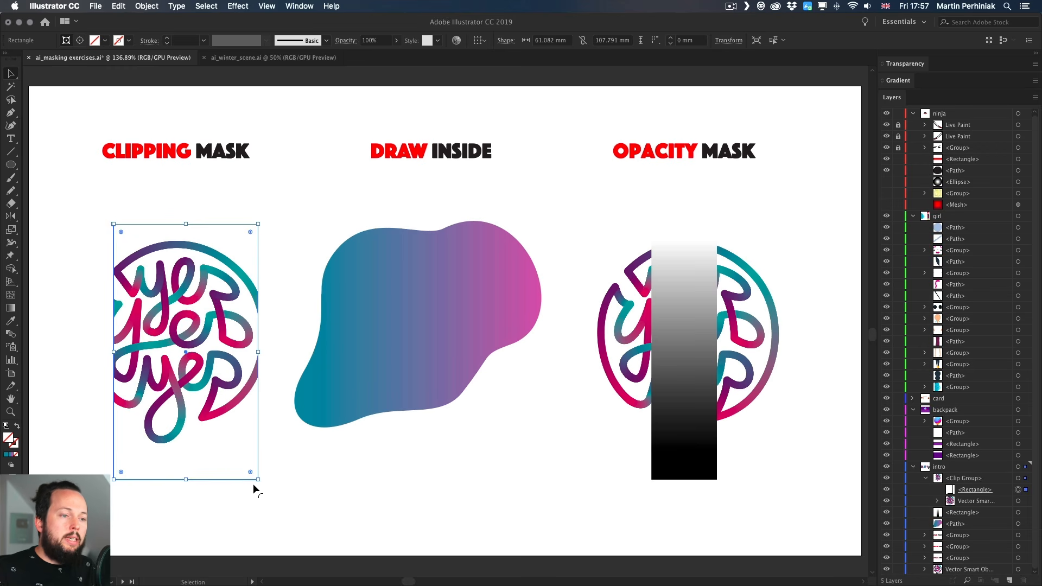
{"action": "left_click_drag", "start_coordinate": [258, 481], "coordinate": [277, 335]}
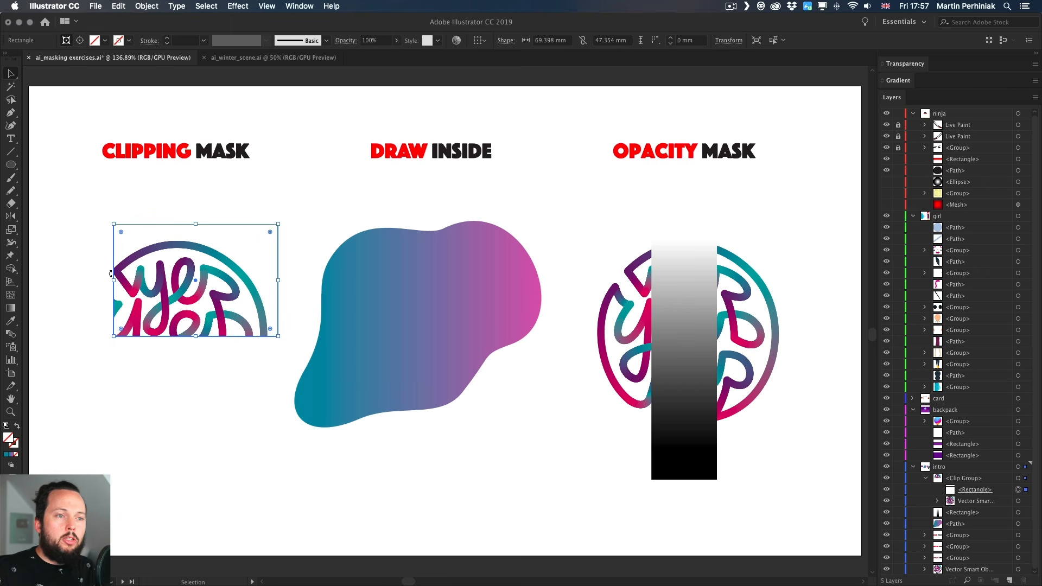
{"action": "left_click_drag", "start_coordinate": [114, 280], "coordinate": [76, 280]}
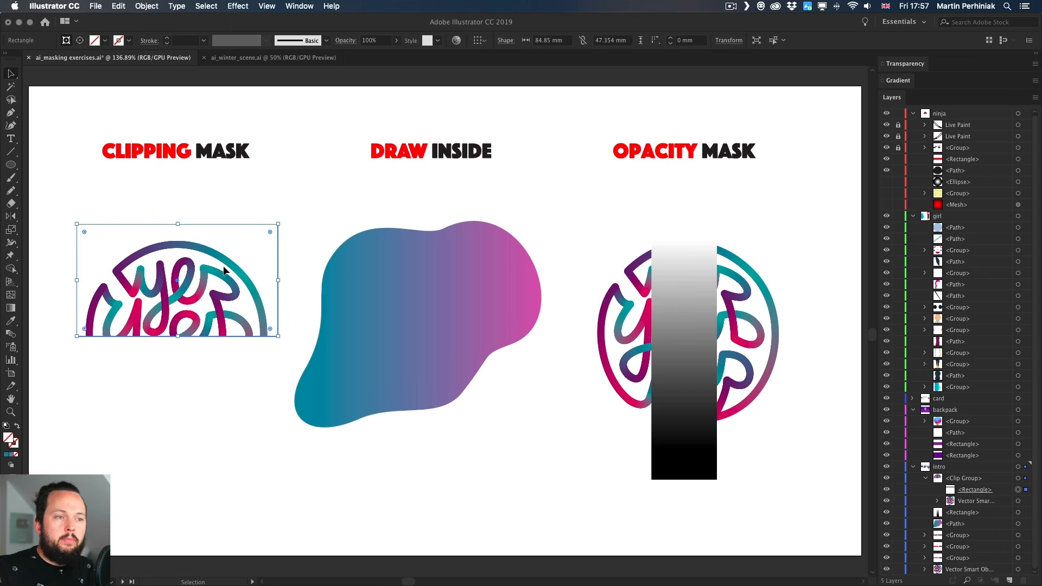
{"action": "left_click_drag", "start_coordinate": [281, 274], "coordinate": [270, 227]}
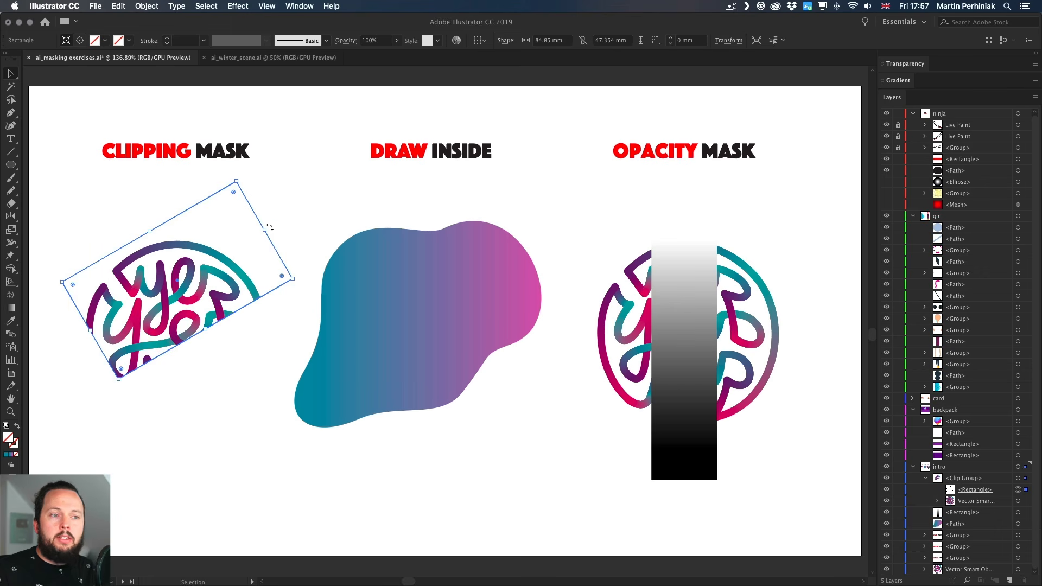
{"action": "key", "text": "super+z"}
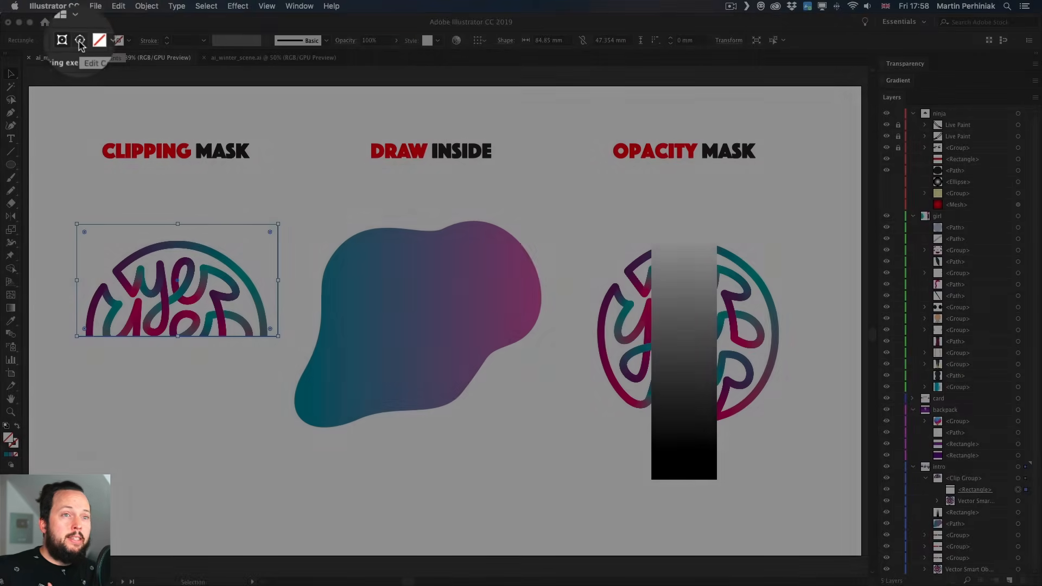
- Edit the clip group's contents and try repositioning the lettering inside the rectangular mask
{"action": "left_click", "coordinate": [80, 42]}
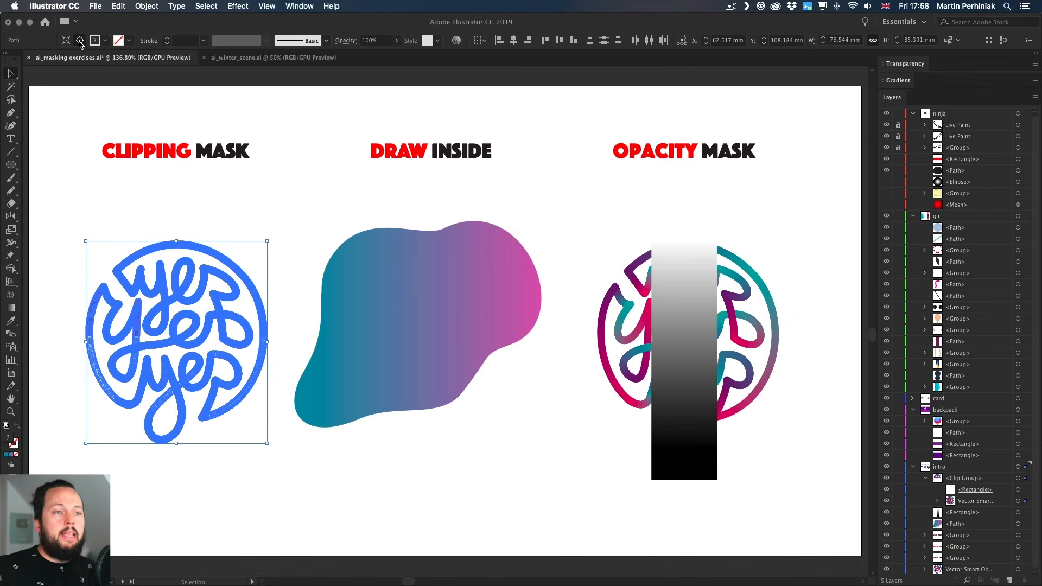
{"action": "left_click_drag", "start_coordinate": [175, 284], "coordinate": [182, 243]}
{"action": "left_click", "coordinate": [305, 209]}
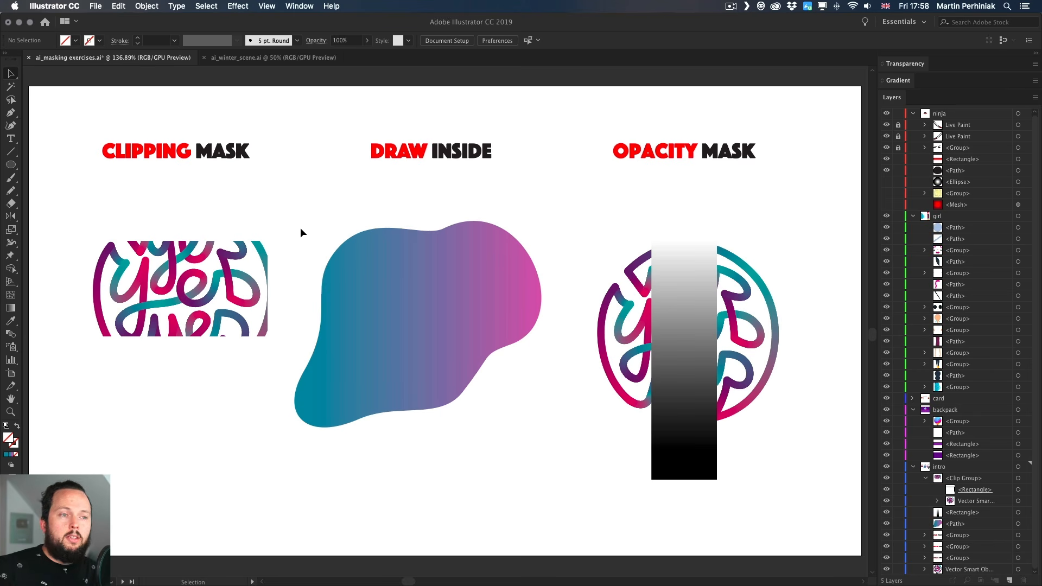
{"action": "left_click", "coordinate": [196, 258]}
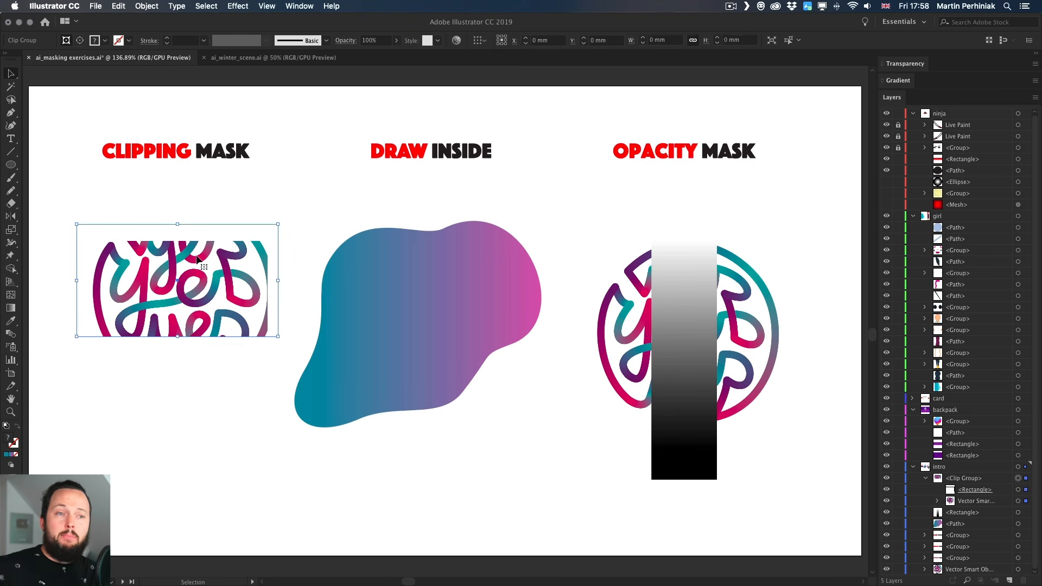
{"action": "left_click_drag", "start_coordinate": [197, 258], "coordinate": [190, 310]}
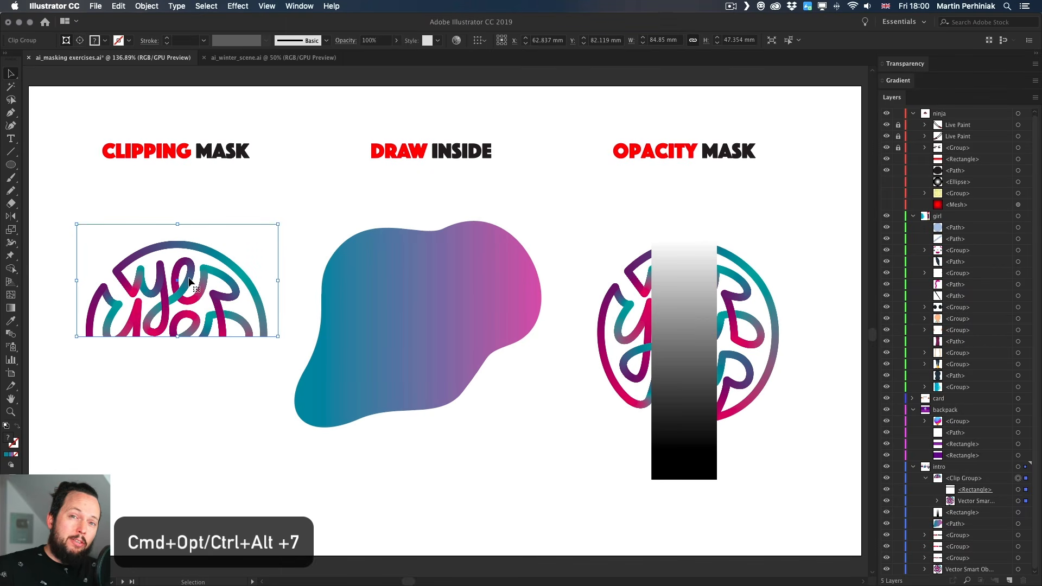
- Release the clipping mask and give the rectangle, moved lower over the lettering, the default white fill and black stroke
{"action": "key", "text": "super+alt+7"}
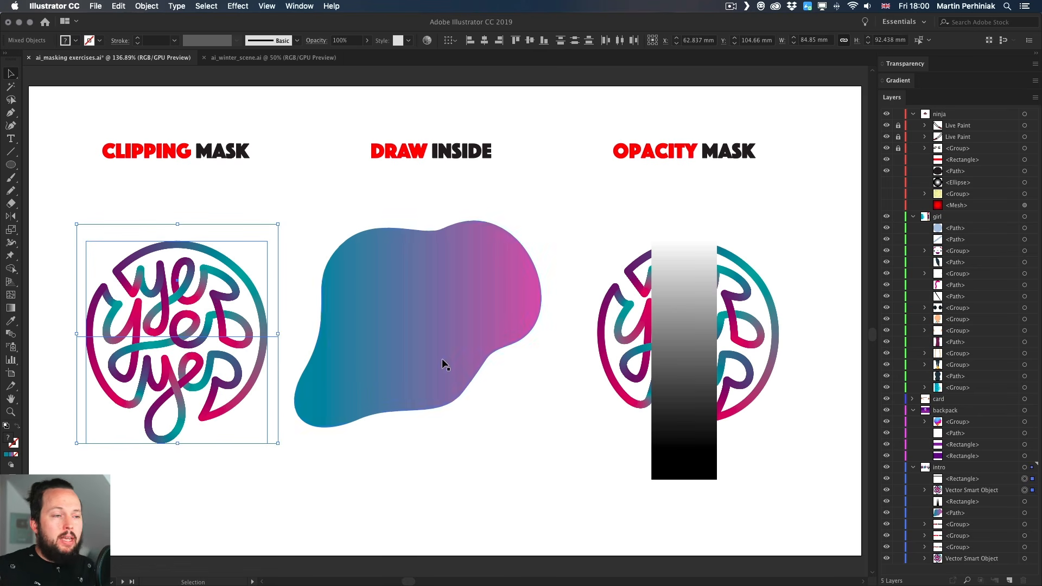
{"action": "left_click", "coordinate": [315, 436]}
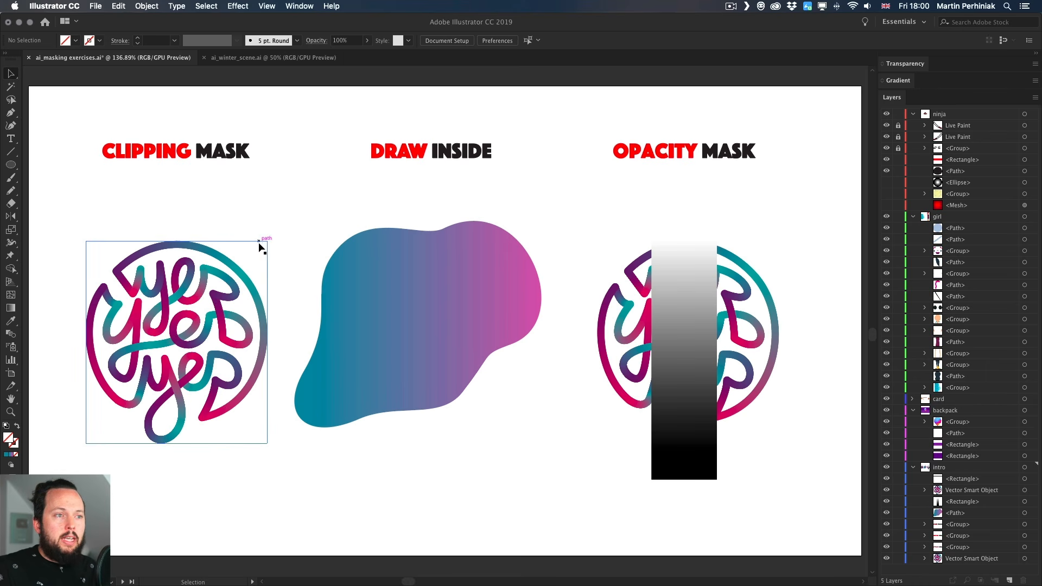
{"action": "left_click", "coordinate": [235, 222]}
{"action": "left_click_drag", "start_coordinate": [234, 221], "coordinate": [242, 279]}
{"action": "key", "text": "d"}
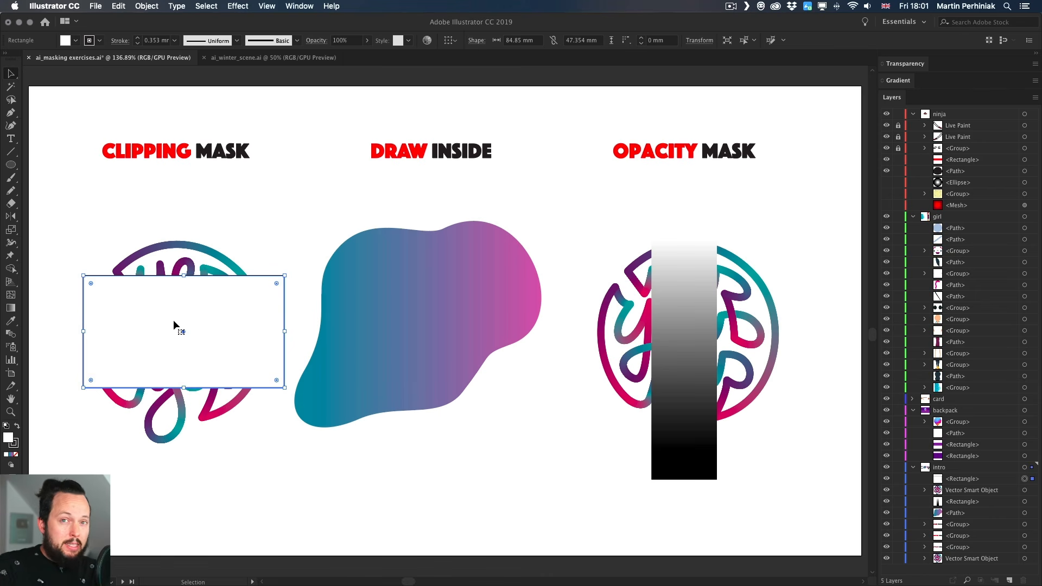
- Delete the released rectangle, undo back to the clipped lettering, and deselect the clip group
{"action": "key", "text": "Delete"}
{"action": "key", "text": "super+z"}
{"action": "key", "text": "super+z"}
{"action": "key", "text": "super+z"}
{"action": "key", "text": "super+z"}
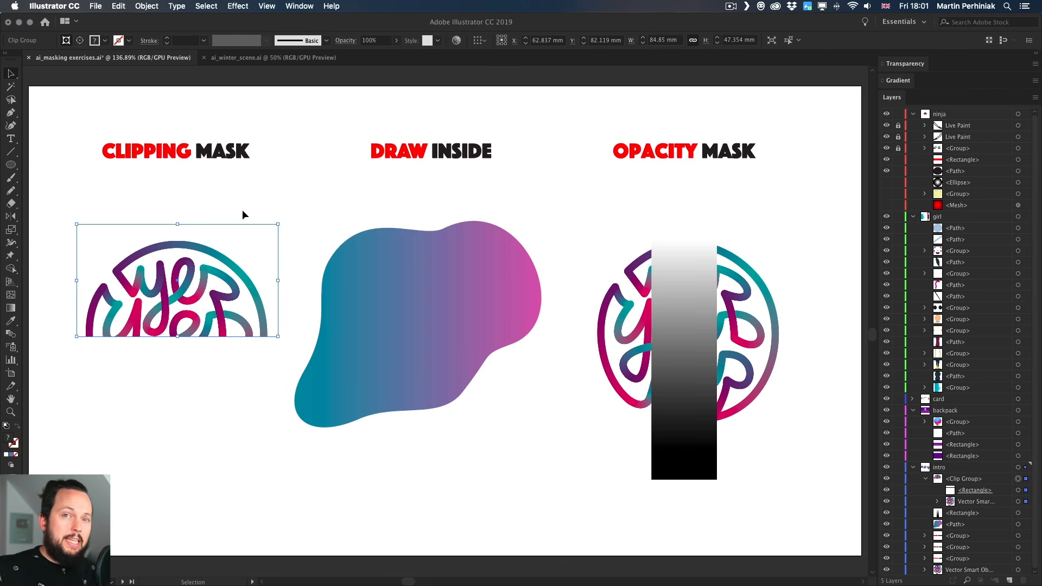
{"action": "left_click", "coordinate": [337, 206]}
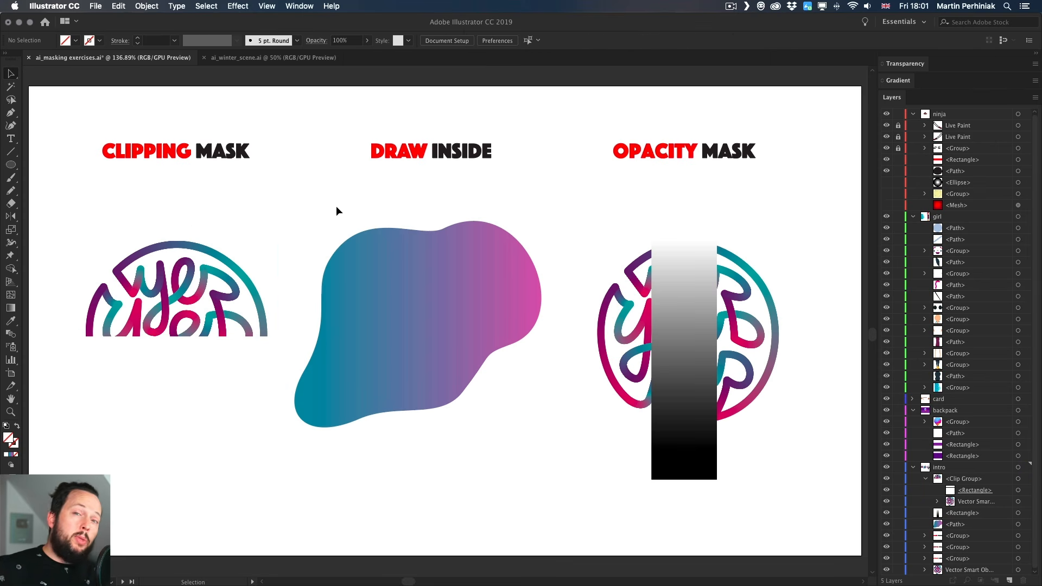
- Select the gradient blob, switch the drawing mode to Draw Inside, and deselect the shape
{"action": "left_click", "coordinate": [444, 275]}
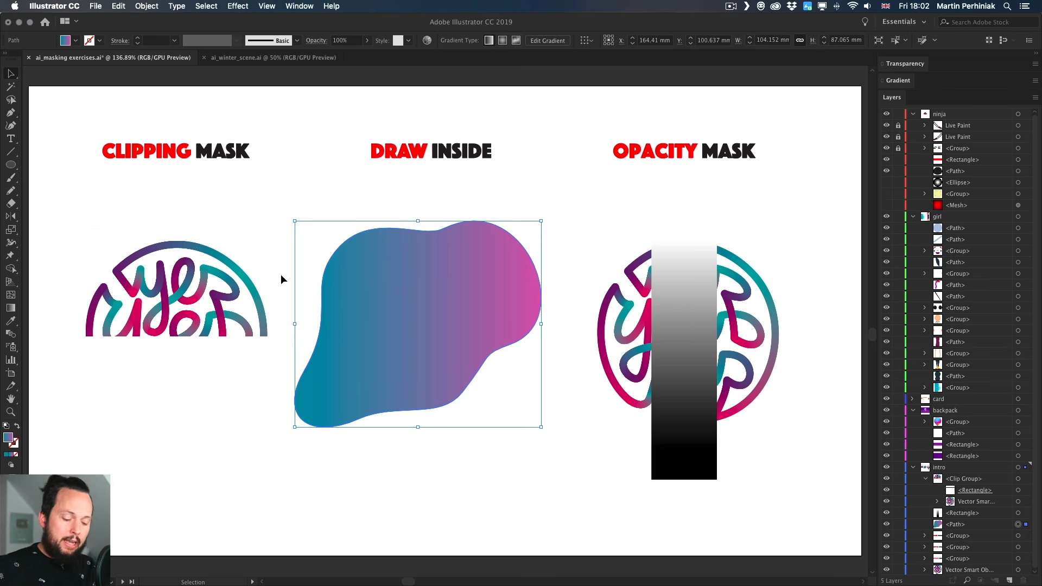
{"action": "key", "text": "shift+d"}
{"action": "key", "text": "shift+d"}
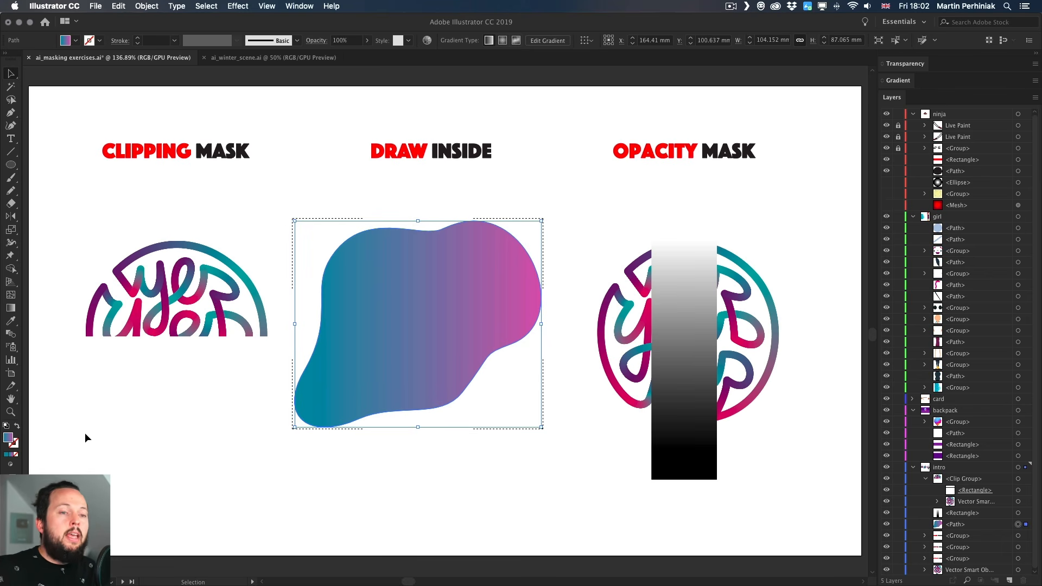
{"action": "left_click", "coordinate": [15, 467]}
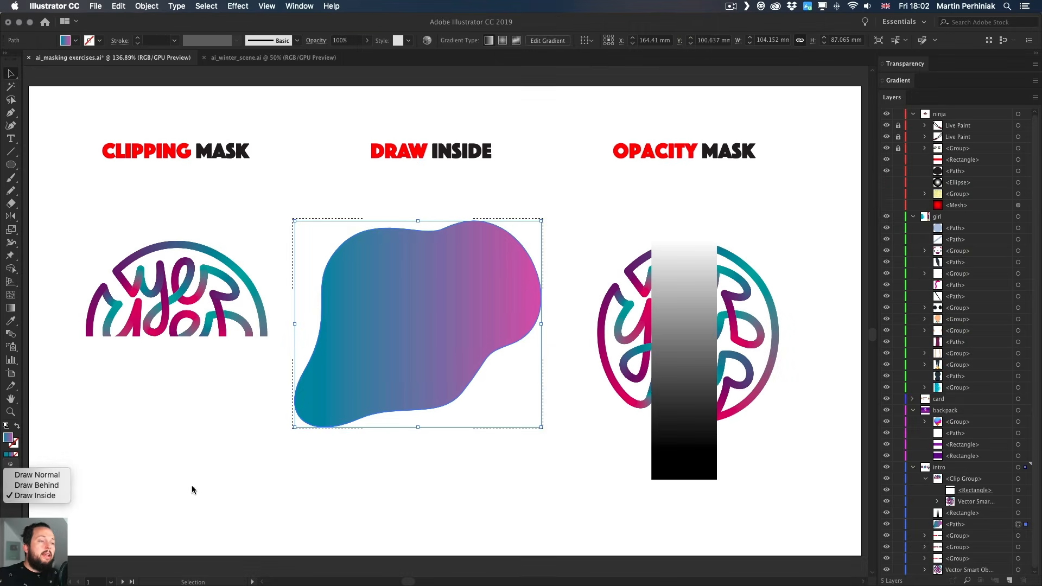
{"action": "left_click", "coordinate": [192, 487]}
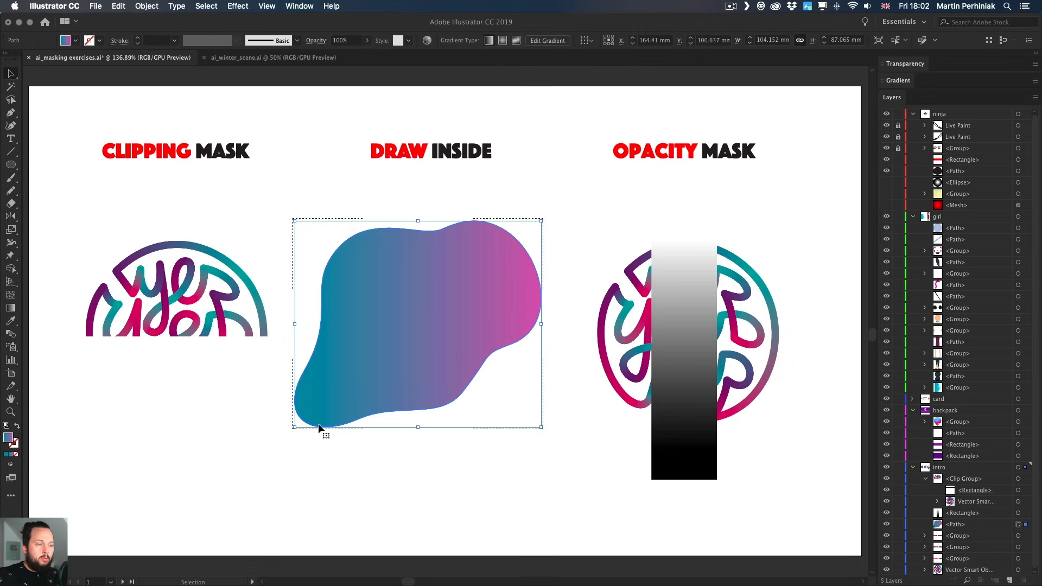
{"action": "left_click", "coordinate": [475, 427]}
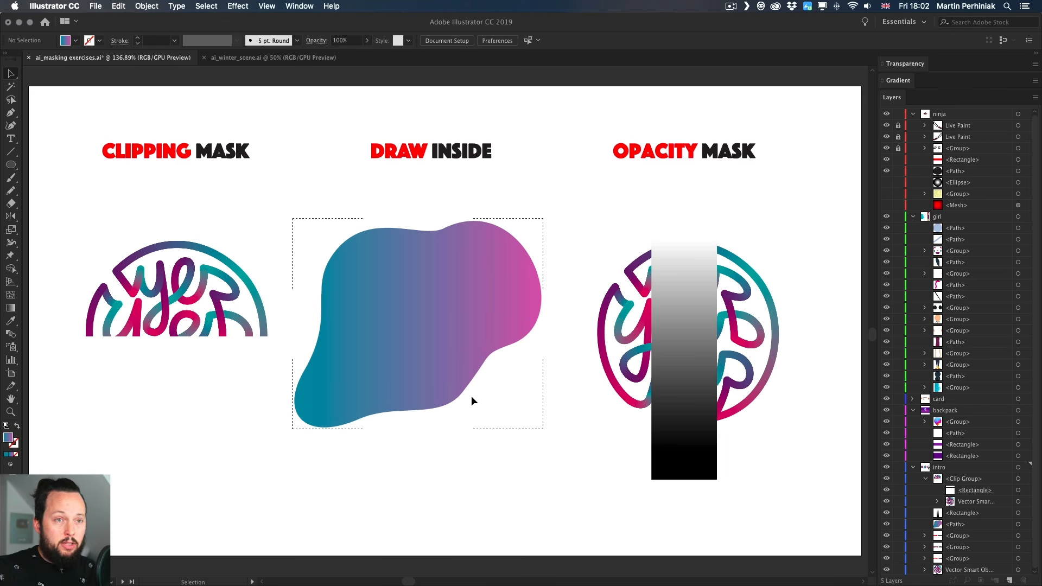
- Set up the Pencil tool with no fill and a 3 mm orange stroke
{"action": "key", "text": "n"}
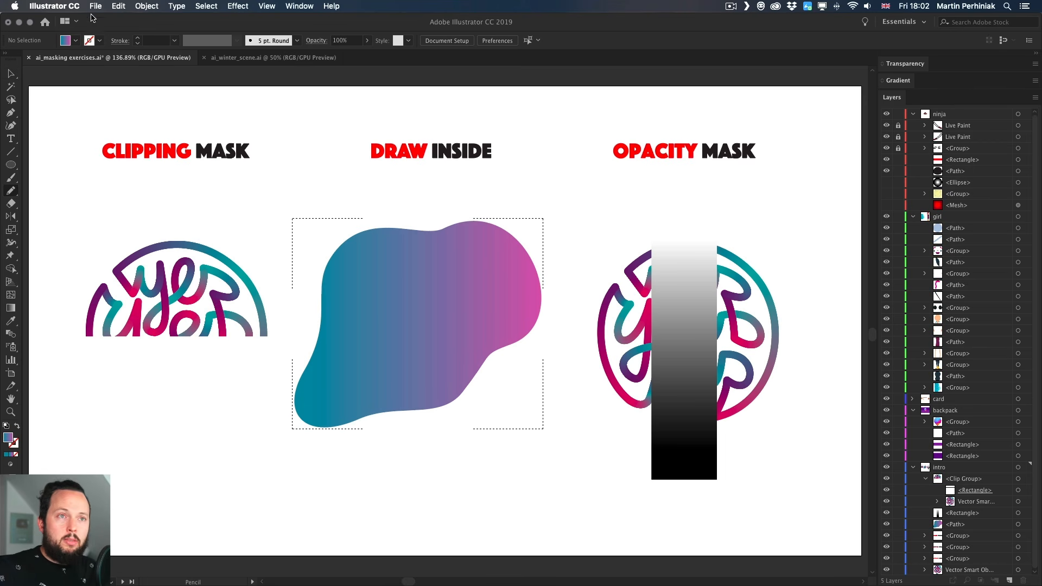
{"action": "left_click", "coordinate": [65, 41]}
{"action": "left_click", "coordinate": [75, 42]}
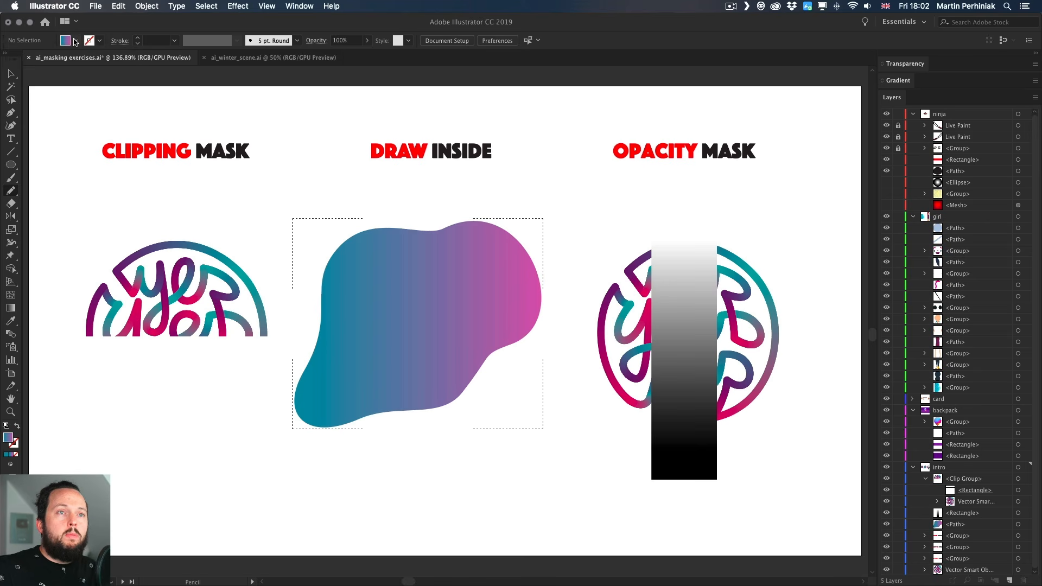
{"action": "left_click", "coordinate": [75, 42]}
{"action": "left_click", "coordinate": [7, 59]}
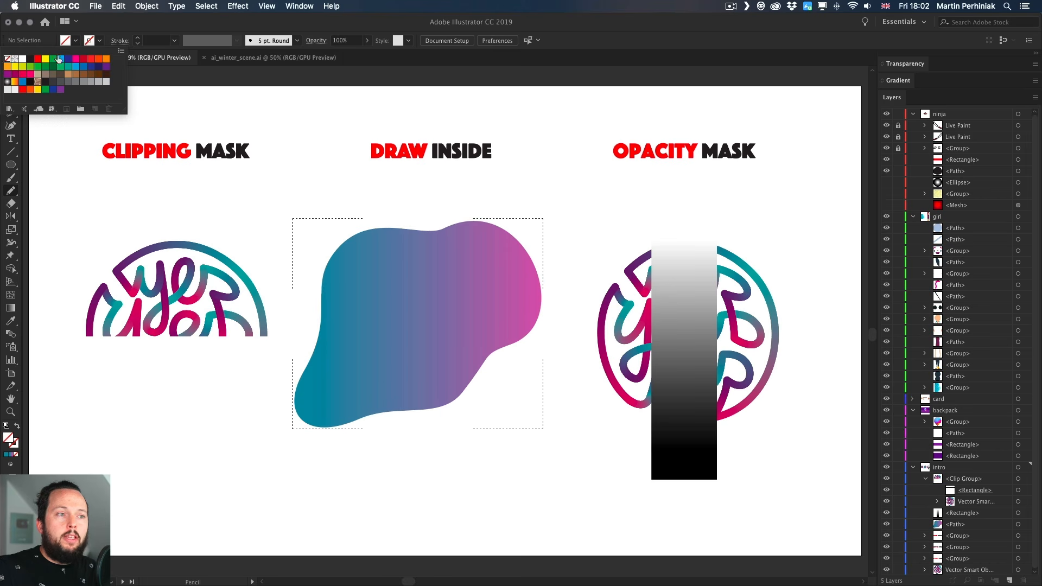
{"action": "left_click", "coordinate": [99, 41]}
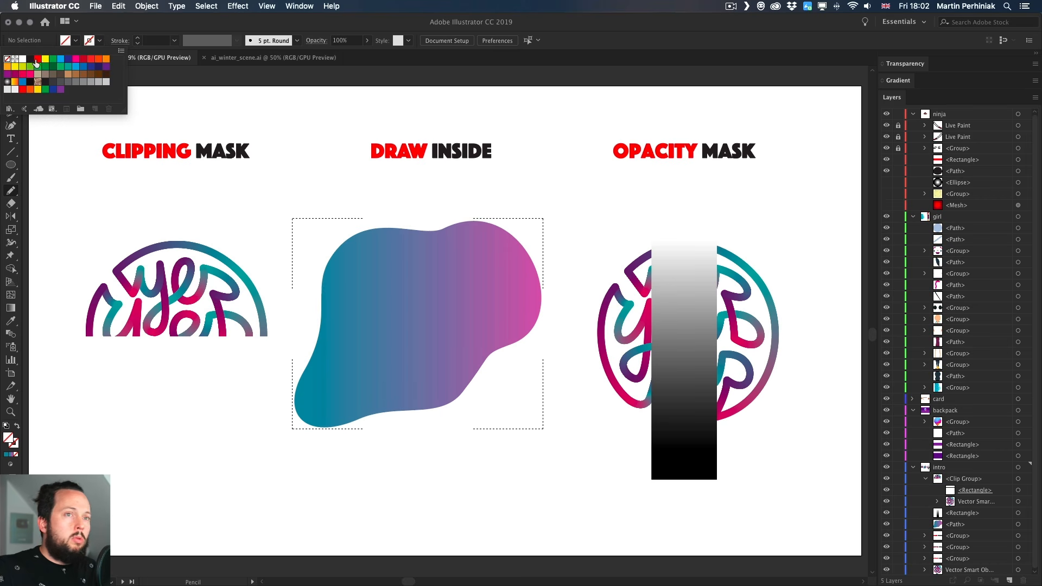
{"action": "left_click", "coordinate": [106, 58]}
{"action": "left_click", "coordinate": [138, 38]}
{"action": "left_click", "coordinate": [138, 38]}
{"action": "left_click", "coordinate": [138, 38]}
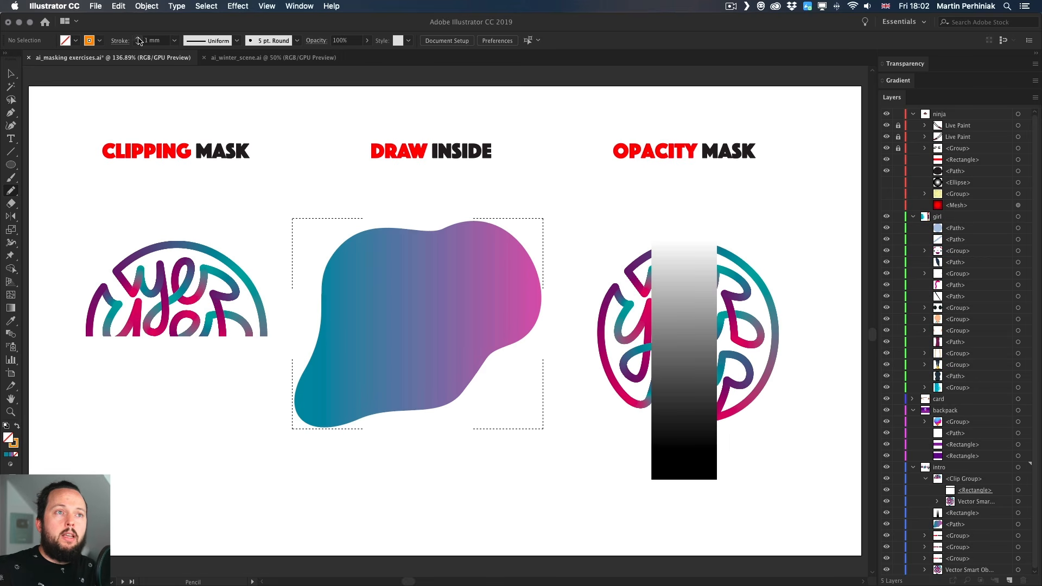
- Draw four curved pencil strokes inside the gradient blob: two across its middle, one at the upper edge and one at the lower edge
{"action": "mouse_move", "coordinate": [327, 262]}
{"action": "left_mouse_down"}
{"action": "mouse_move", "coordinate": [343, 303]}
{"action": "mouse_move", "coordinate": [418, 340]}
{"action": "left_mouse_up"}
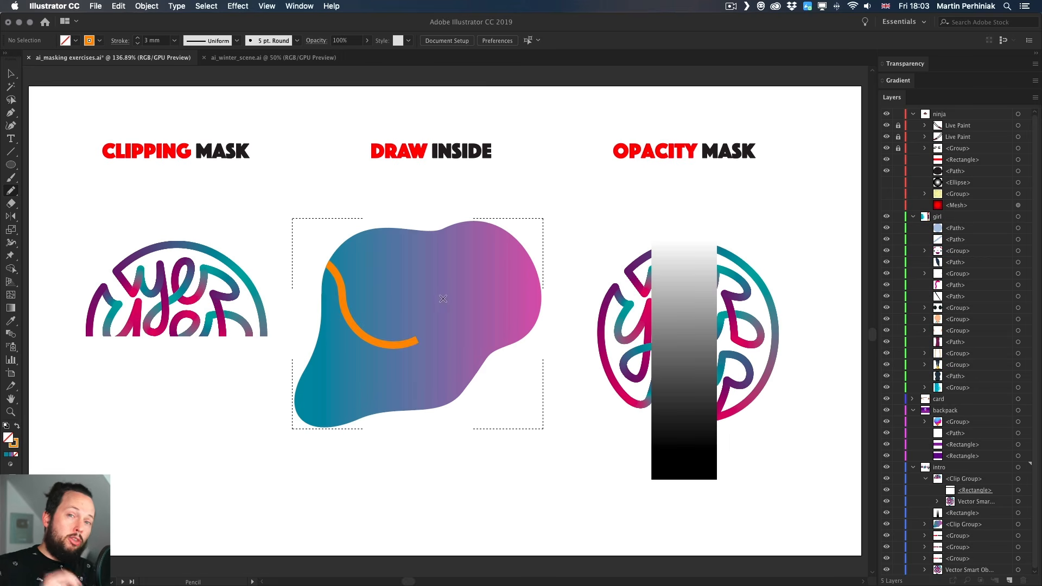
{"action": "mouse_move", "coordinate": [397, 282]}
{"action": "left_mouse_down"}
{"action": "mouse_move", "coordinate": [432, 279]}
{"action": "mouse_move", "coordinate": [491, 353]}
{"action": "left_mouse_up"}
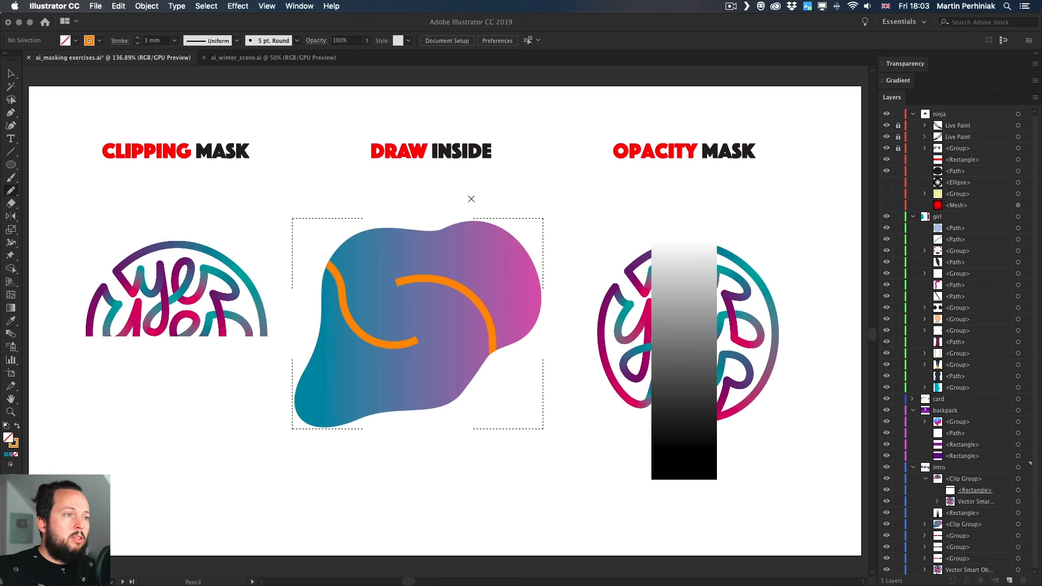
{"action": "left_click_drag", "start_coordinate": [461, 223], "coordinate": [518, 243]}
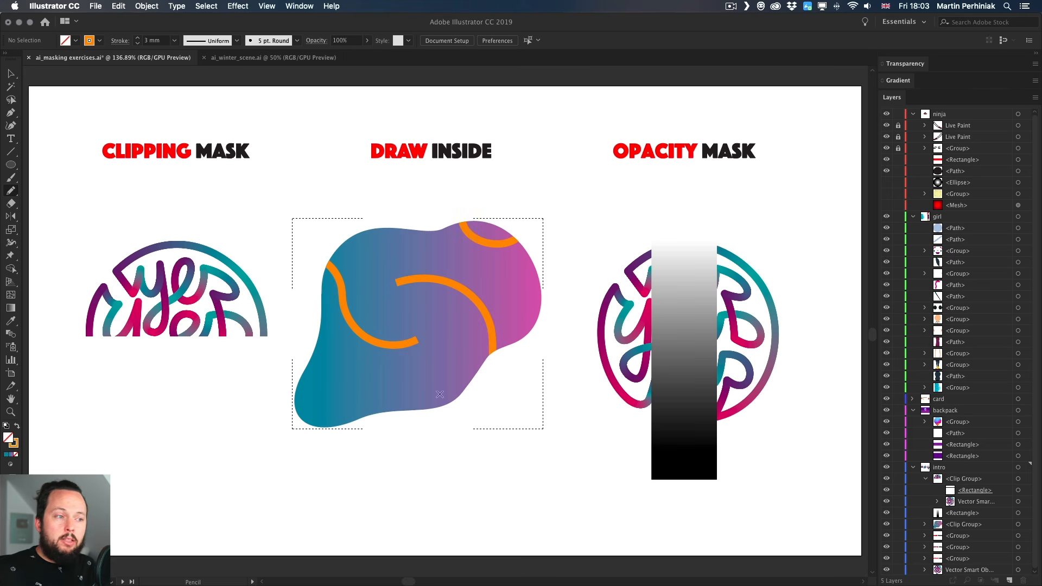
{"action": "mouse_move", "coordinate": [386, 412]}
{"action": "left_mouse_down"}
{"action": "mouse_move", "coordinate": [422, 382]}
{"action": "mouse_move", "coordinate": [457, 416]}
{"action": "left_mouse_up"}
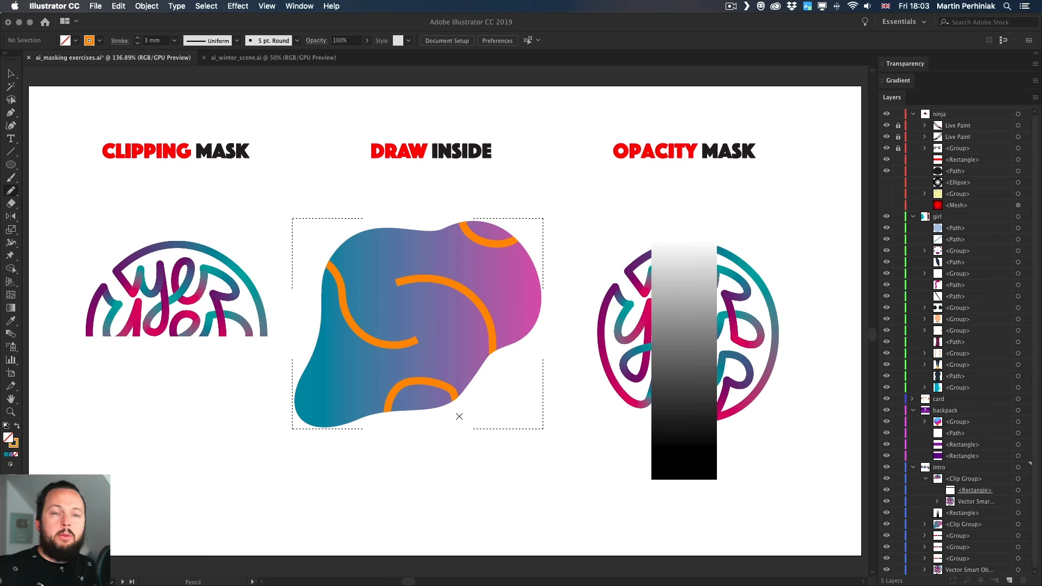
- Reshape the lower orange curve by pulling its middle upward, and expand the blob's clip group in the layer list before deselecting
{"action": "key", "text": "a"}
{"action": "left_click", "coordinate": [421, 383]}
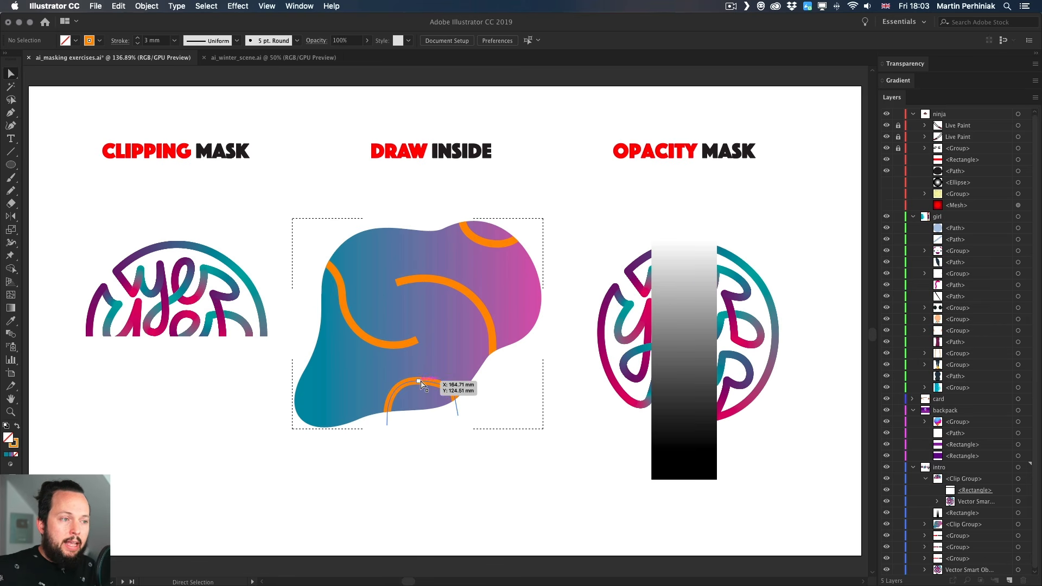
{"action": "left_click_drag", "start_coordinate": [421, 382], "coordinate": [434, 366]}
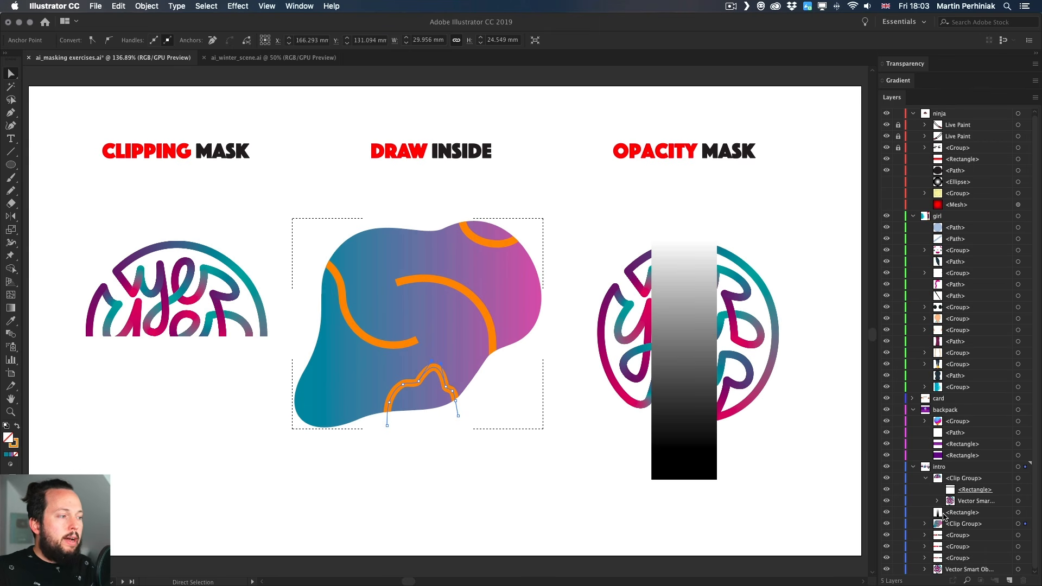
{"action": "left_click", "coordinate": [924, 524]}
{"action": "scroll", "coordinate": [947, 505], "scroll_direction": "down", "scroll_amount": 2}
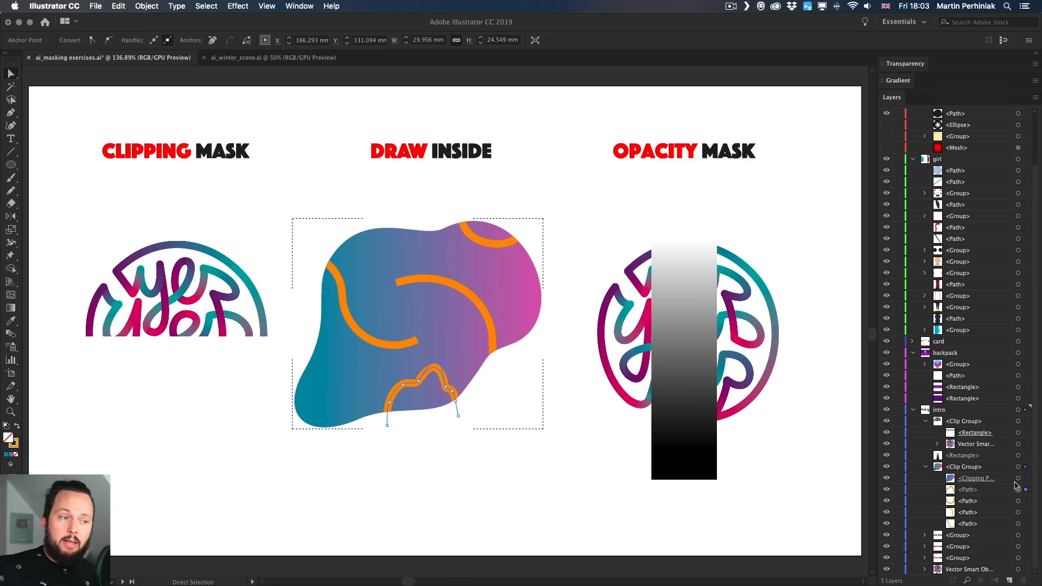
{"action": "left_click", "coordinate": [225, 259]}
{"action": "key", "text": "v"}
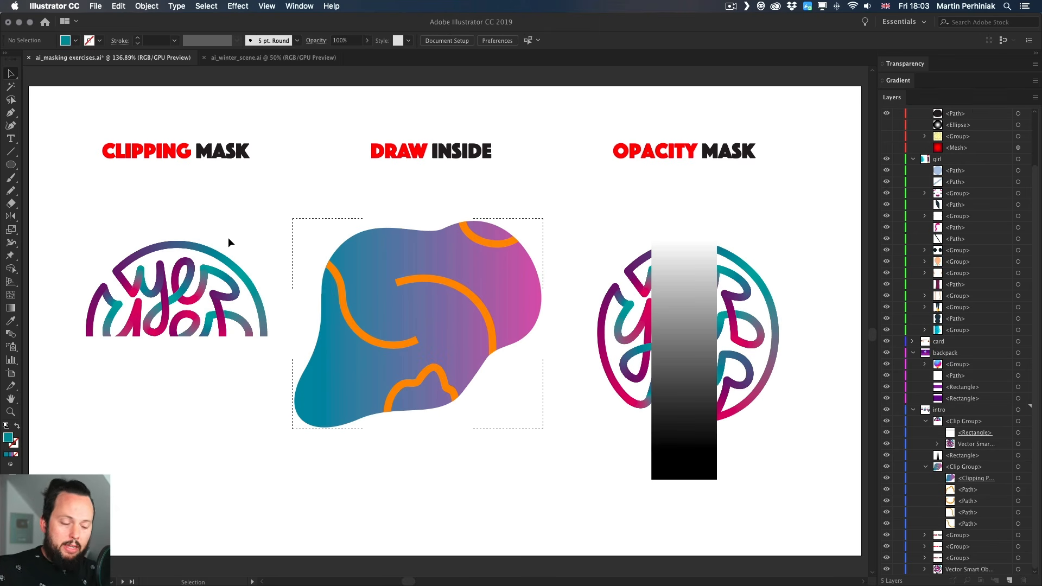
- Try a cyan and an orange fill on the lettering's clipping rectangle, undo the fills, and deselect it
{"action": "left_click", "coordinate": [204, 251]}
{"action": "left_click", "coordinate": [1018, 433]}
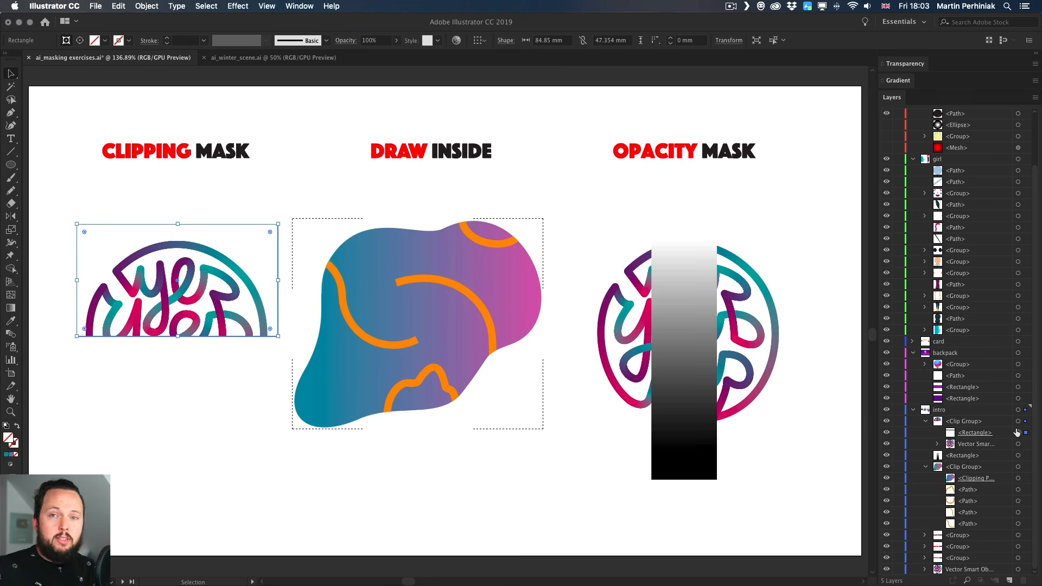
{"action": "left_click", "coordinate": [105, 41]}
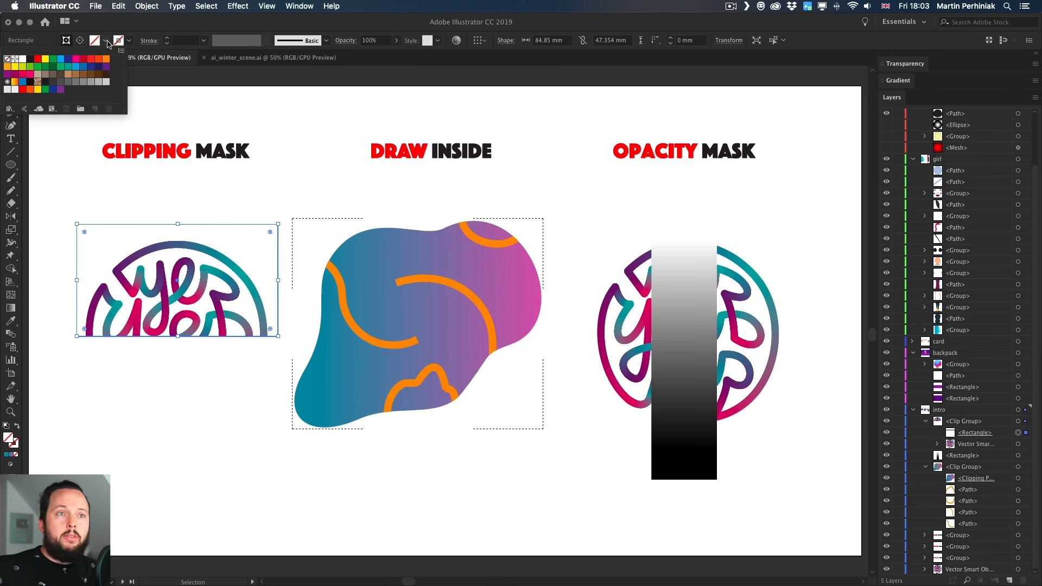
{"action": "left_click", "coordinate": [76, 66]}
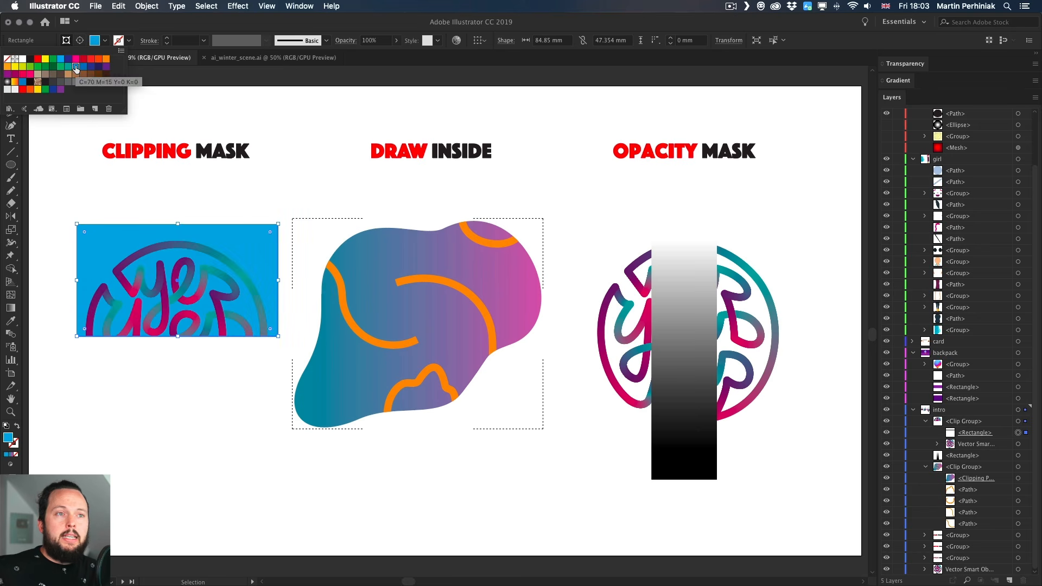
{"action": "left_click", "coordinate": [106, 59]}
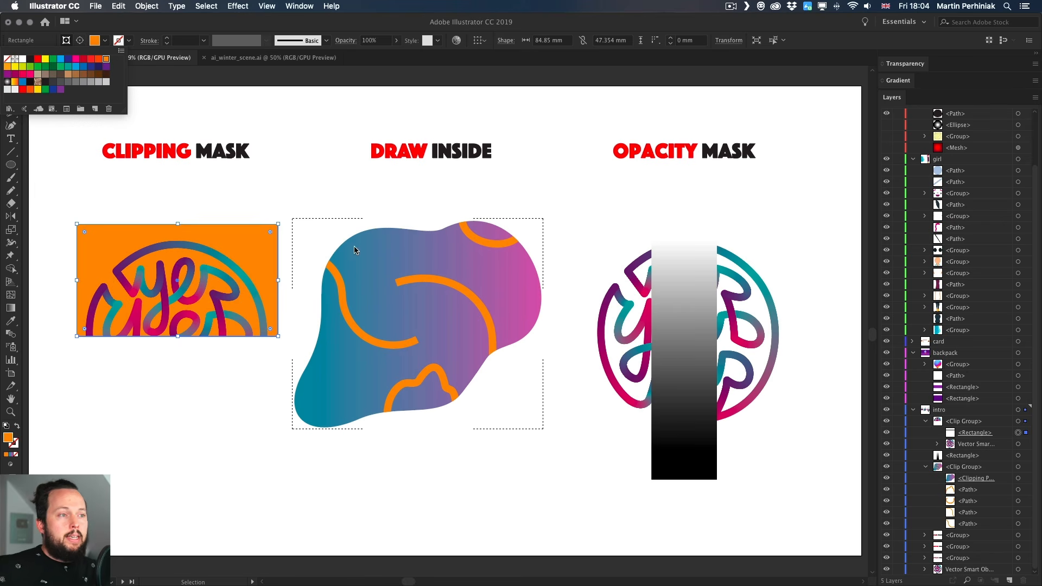
{"action": "left_click", "coordinate": [294, 168]}
{"action": "key", "text": "super+z"}
{"action": "key", "text": "super+7"}
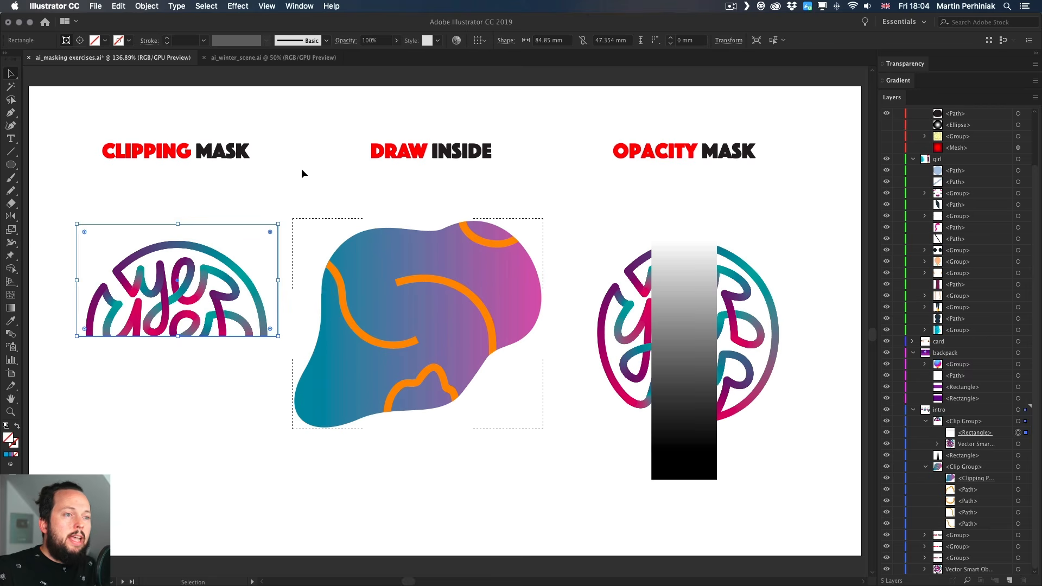
{"action": "left_click", "coordinate": [343, 175]}
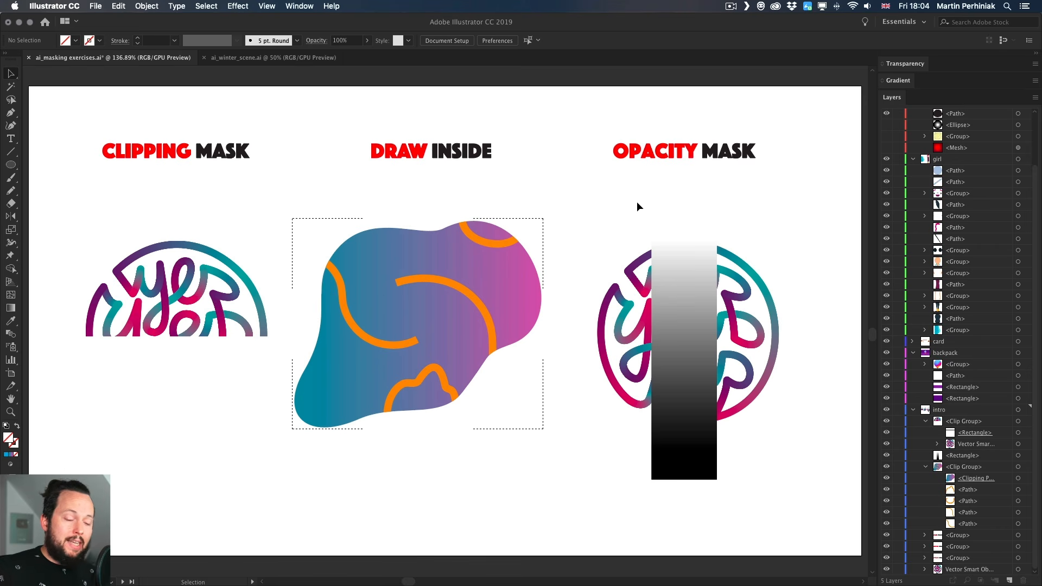
- Return the drawing mode from Draw Inside to Draw Normal
{"action": "key", "text": "shift+d"}
{"action": "key", "text": "shift+d"}
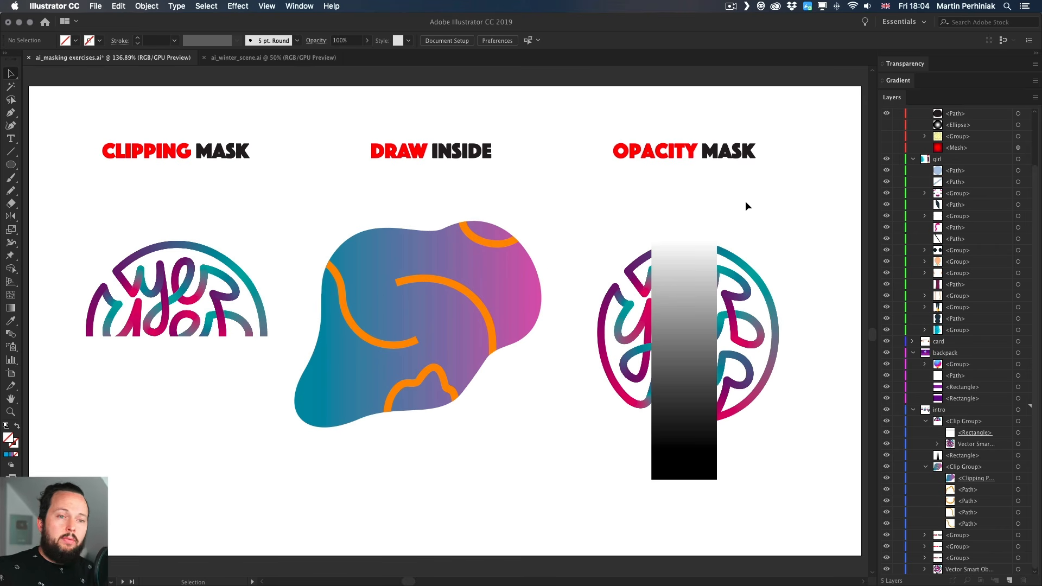
{"action": "left_click", "coordinate": [10, 465]}
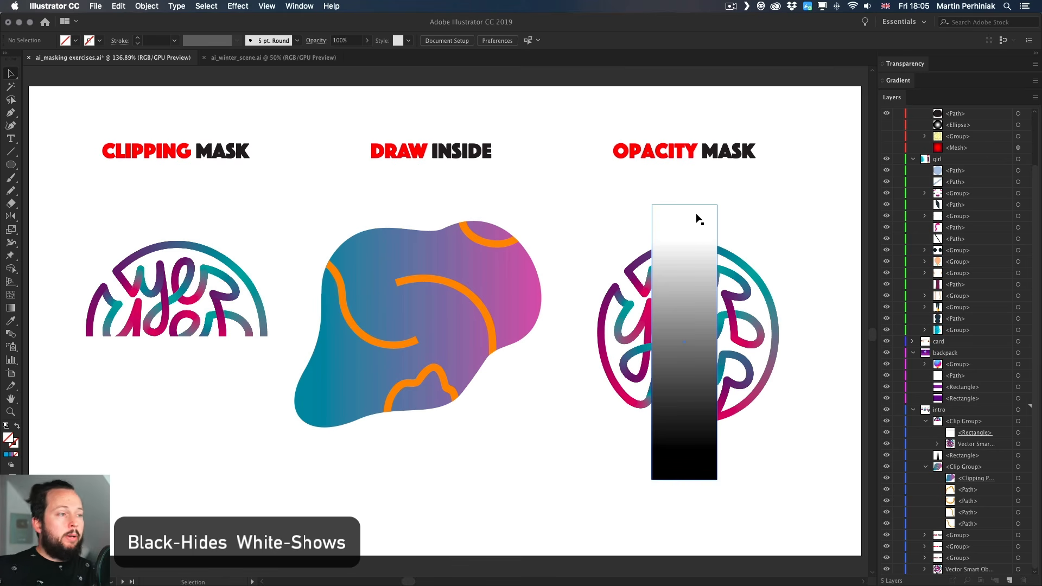
- Make an opacity mask from the black-to-white gradient rectangle and the round lettering beneath it
{"action": "left_click", "coordinate": [693, 235]}
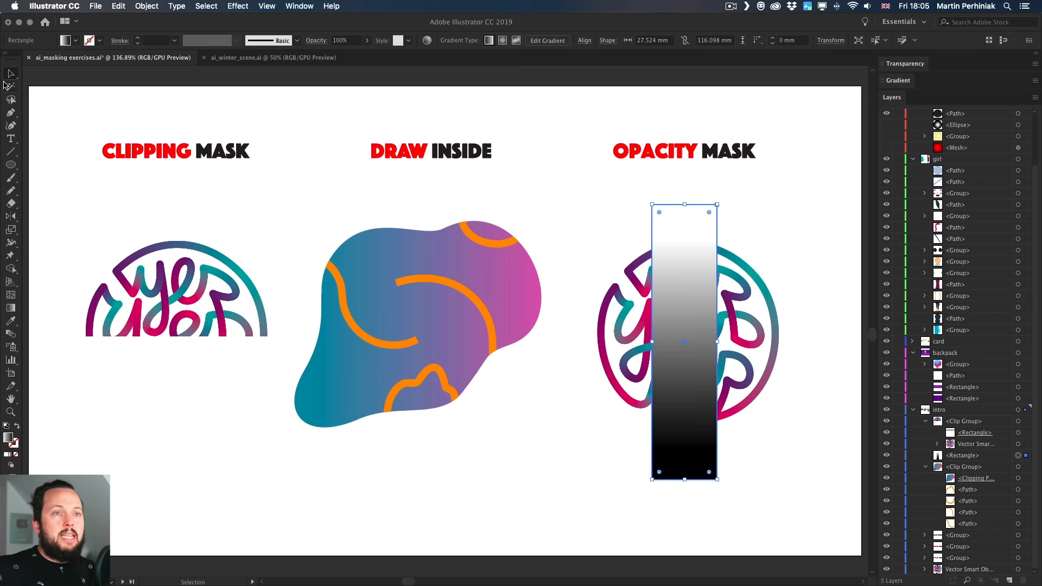
{"action": "left_click_drag", "start_coordinate": [805, 212], "coordinate": [639, 373]}
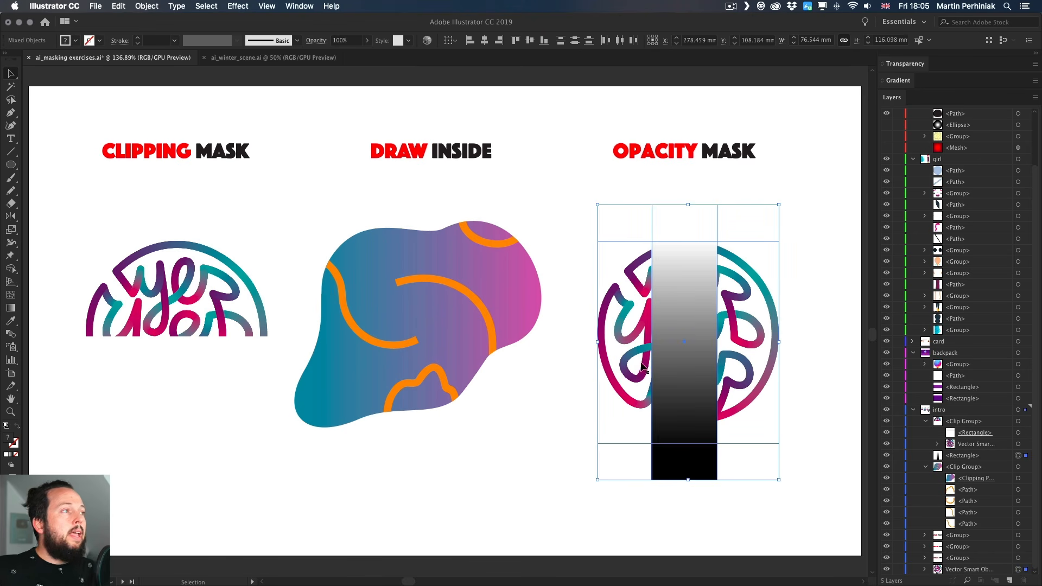
{"action": "left_click", "coordinate": [905, 63]}
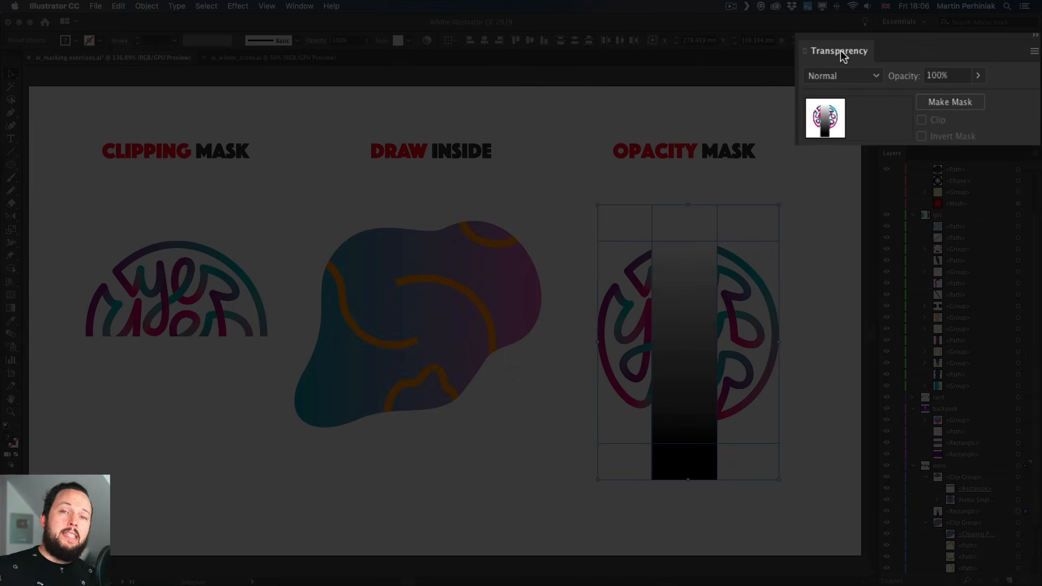
{"action": "left_click", "coordinate": [951, 103]}
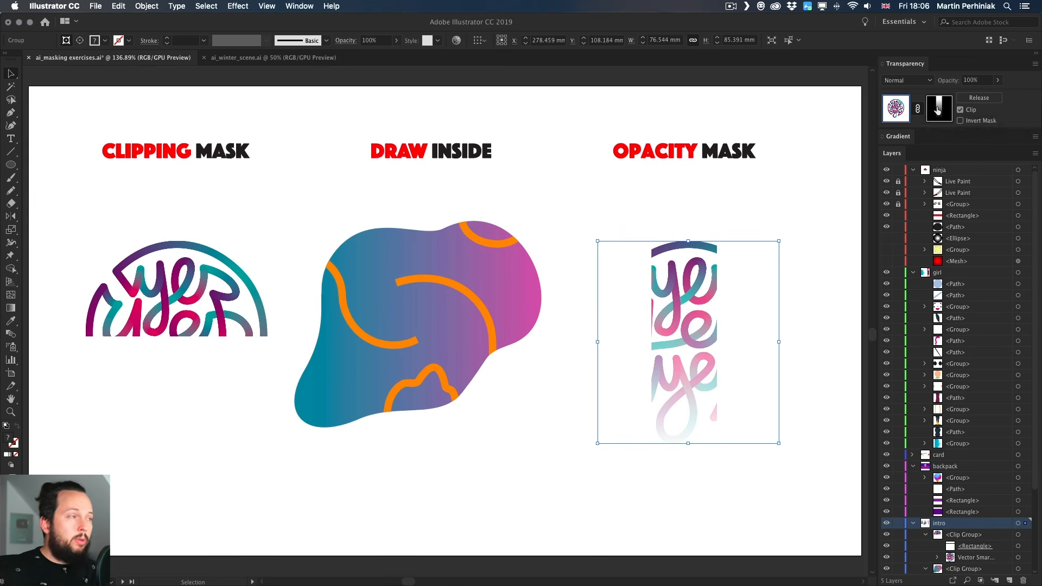
- Open the opacity mask and expand its layer contents, switch back to the lettering artwork, and re-enter mask editing
{"action": "left_click", "coordinate": [936, 111]}
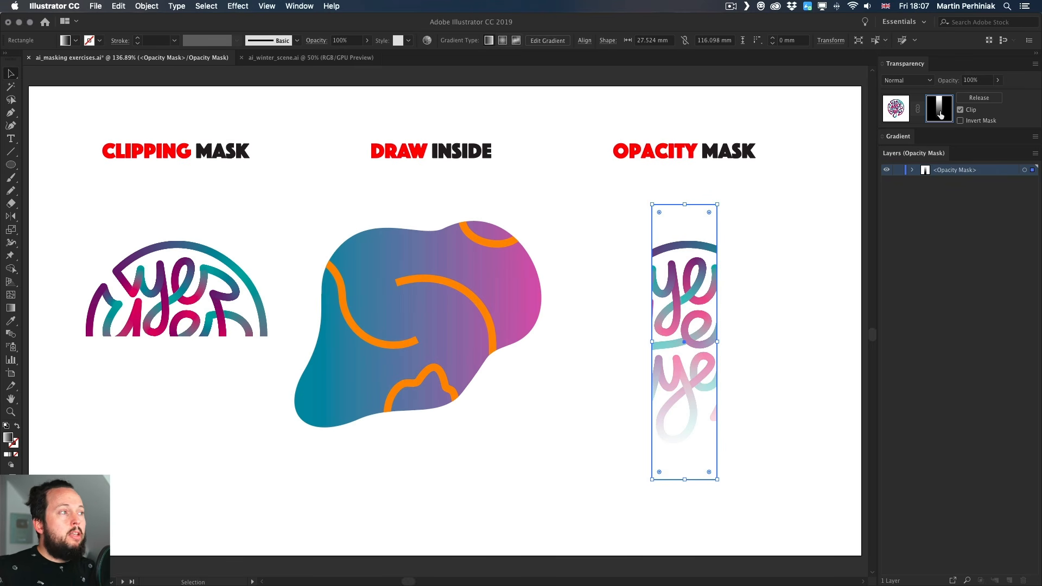
{"action": "left_click", "coordinate": [912, 170]}
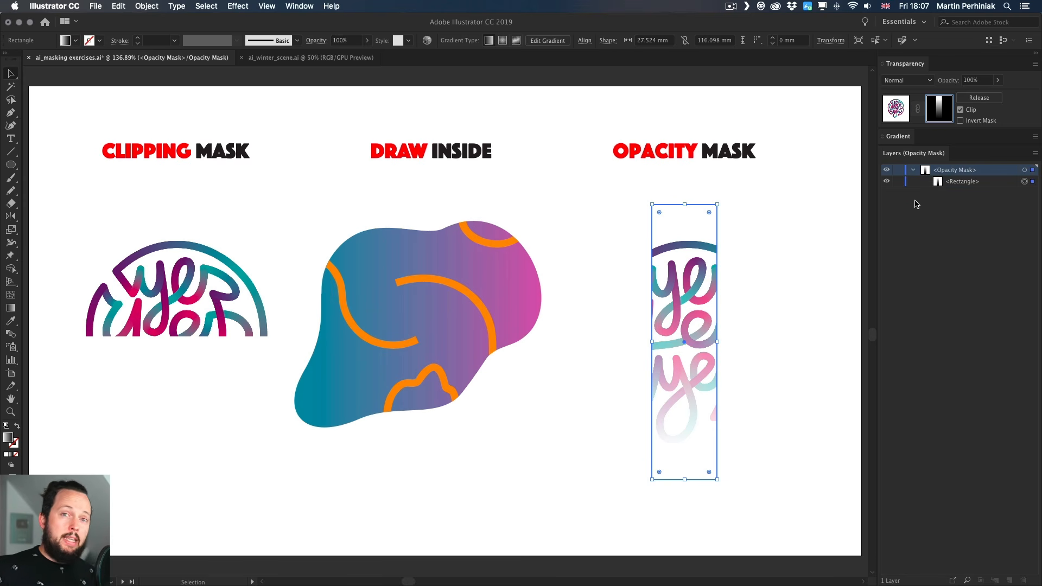
{"action": "left_click", "coordinate": [552, 228]}
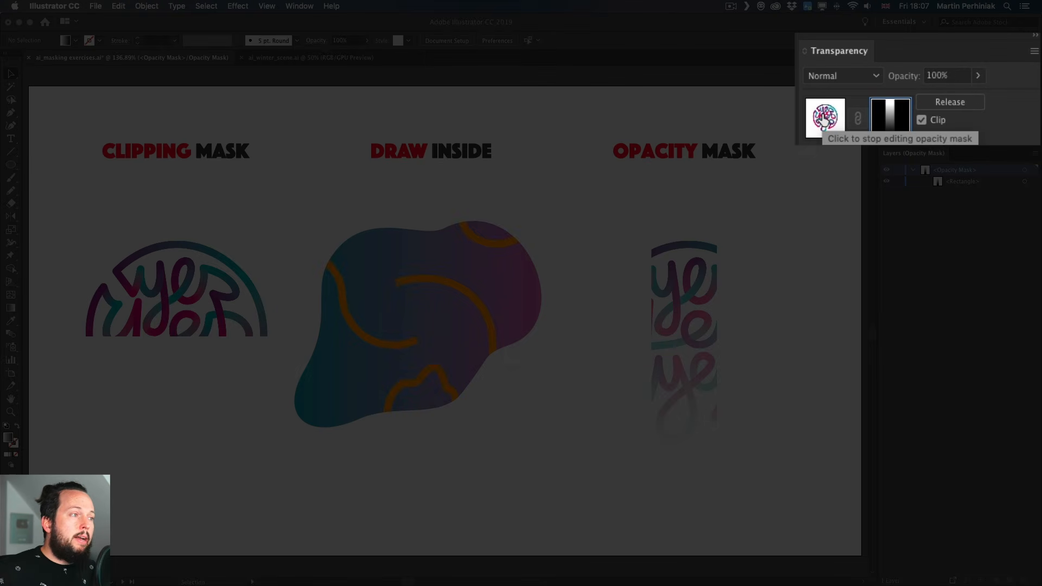
{"action": "left_click", "coordinate": [896, 110]}
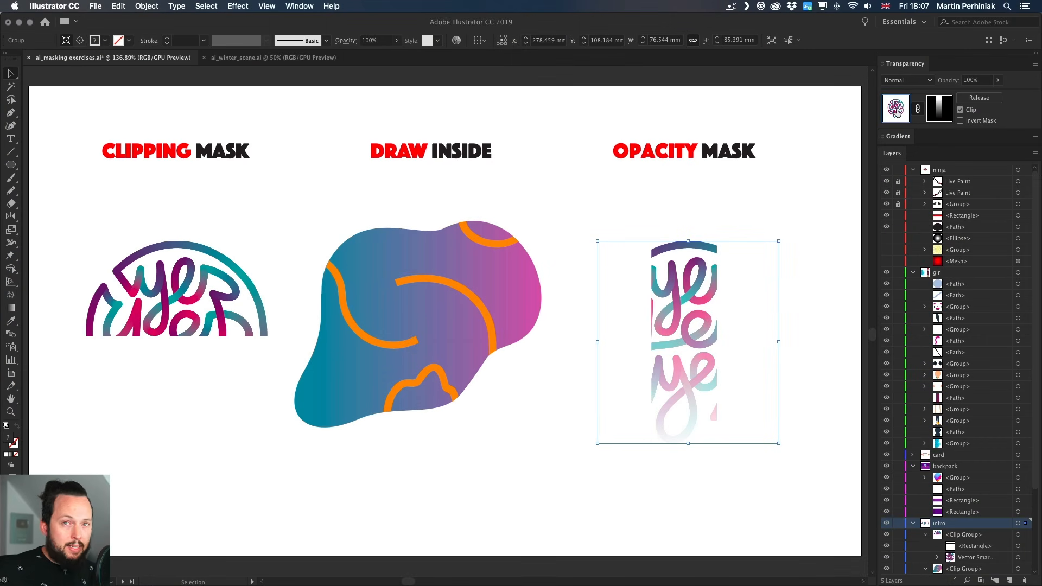
{"action": "left_click", "coordinate": [939, 114]}
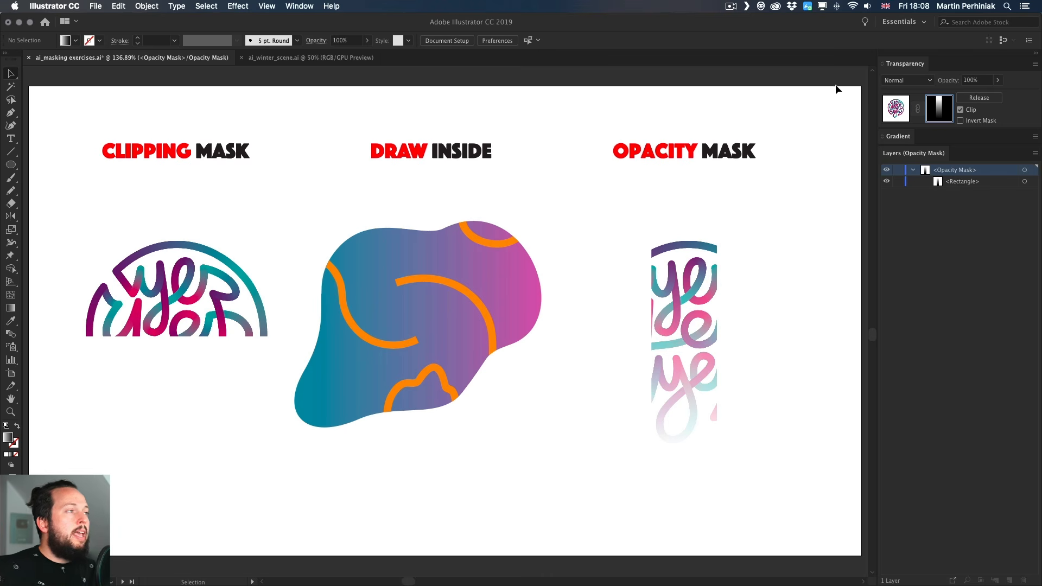
- Compare the round lettering with its opacity mask disabled and enabled, and view the mask's gradient on its own before returning to the composite
{"action": "left_click", "coordinate": [895, 111]}
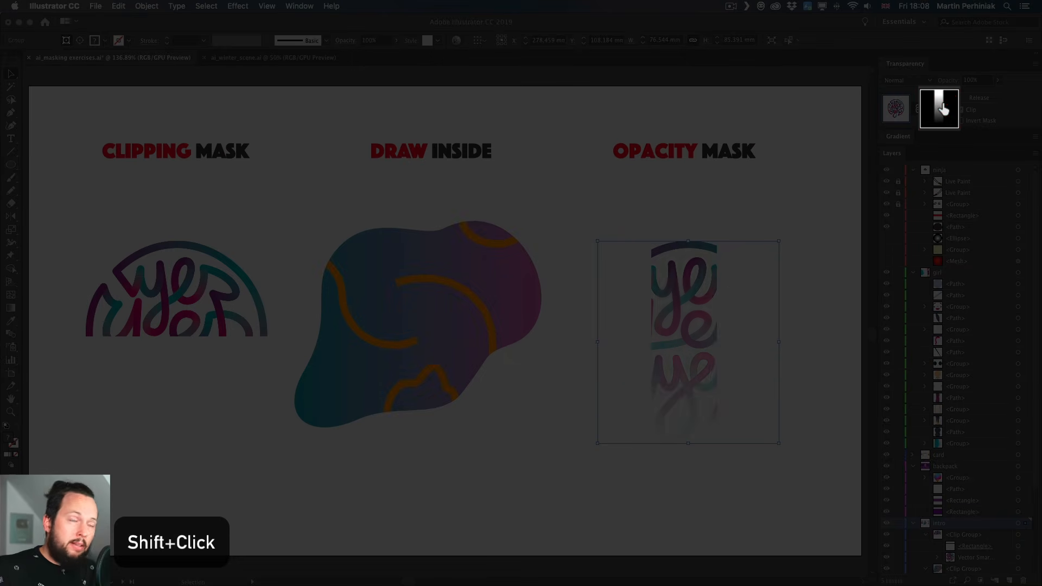
{"action": "left_click", "coordinate": [943, 109], "text": "shift"}
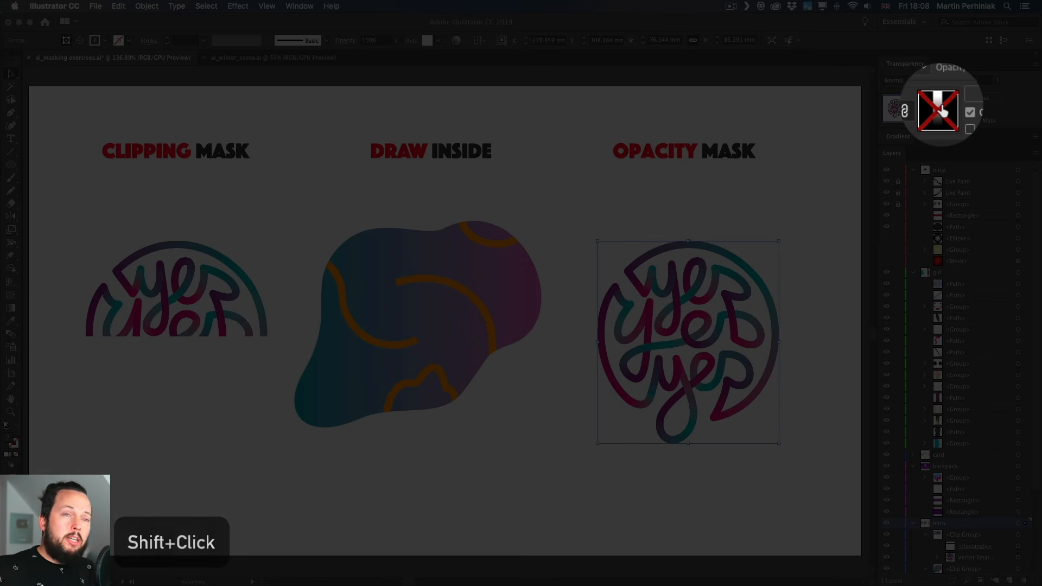
{"action": "left_click", "coordinate": [943, 109], "text": "shift"}
{"action": "left_click", "coordinate": [943, 109], "text": "shift"}
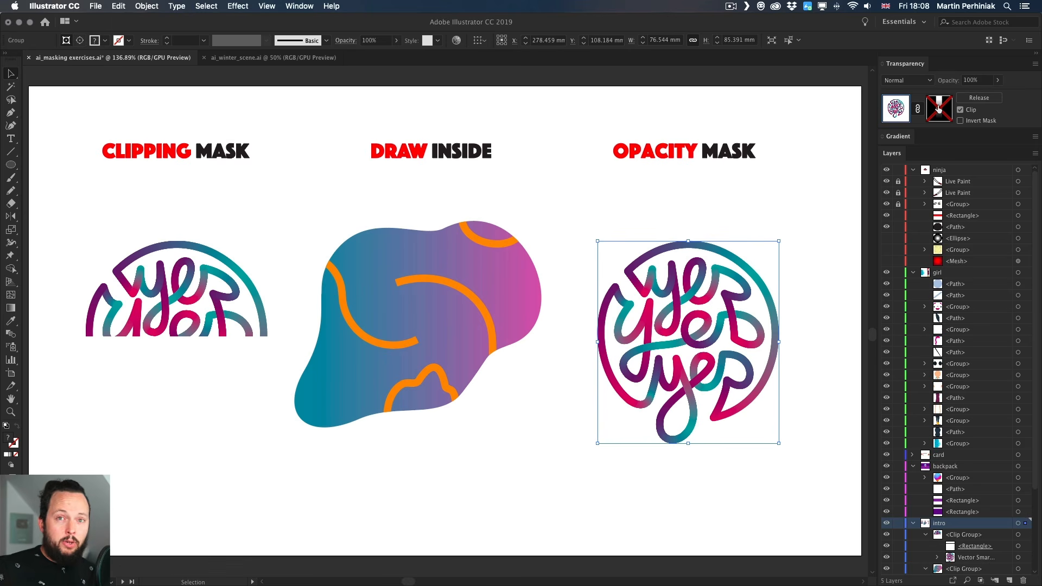
{"action": "left_click", "coordinate": [939, 109], "text": "shift"}
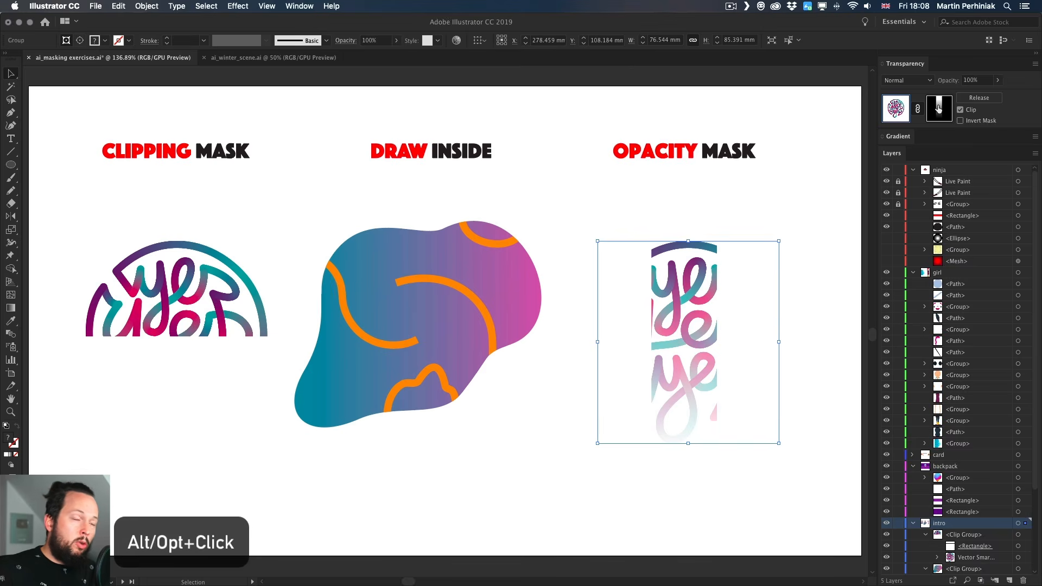
{"action": "left_click", "coordinate": [938, 108], "text": "alt"}
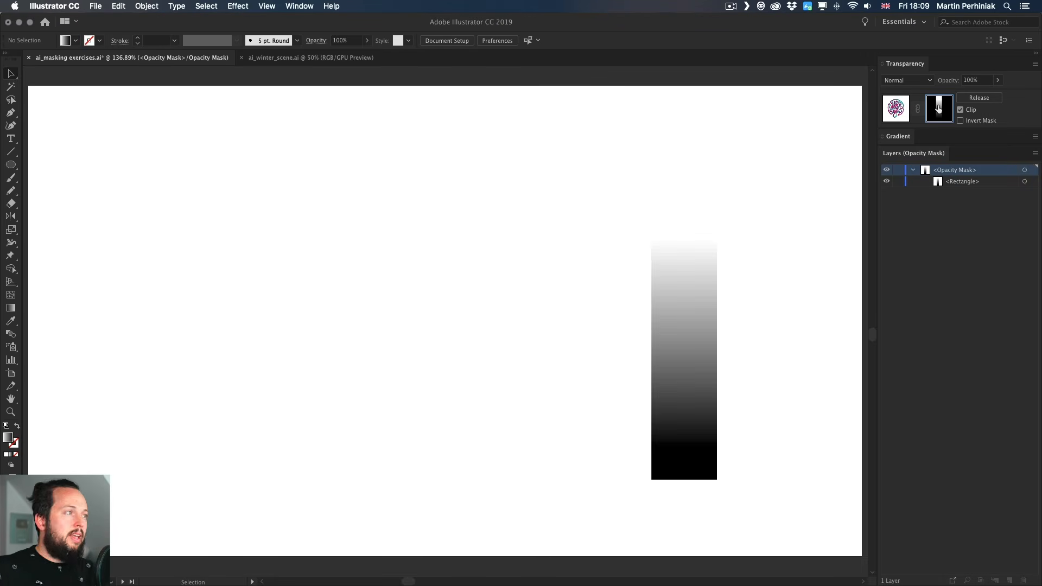
{"action": "left_click", "coordinate": [938, 109], "text": "alt"}
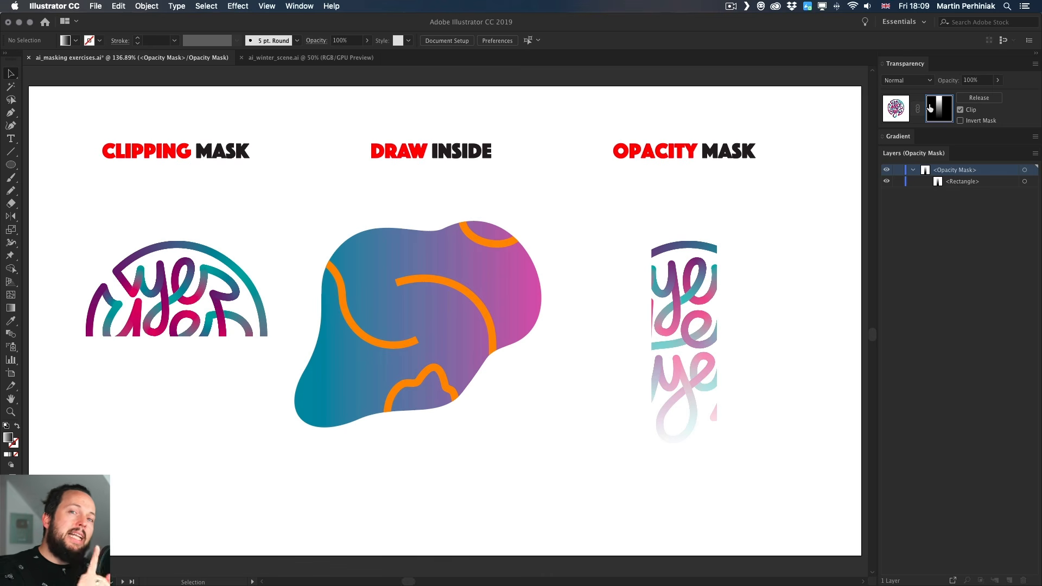
- Select the gradient rectangle in the opacity mask and turn off Clip, comparing the lettering with clipping off and on
{"action": "left_click", "coordinate": [714, 243]}
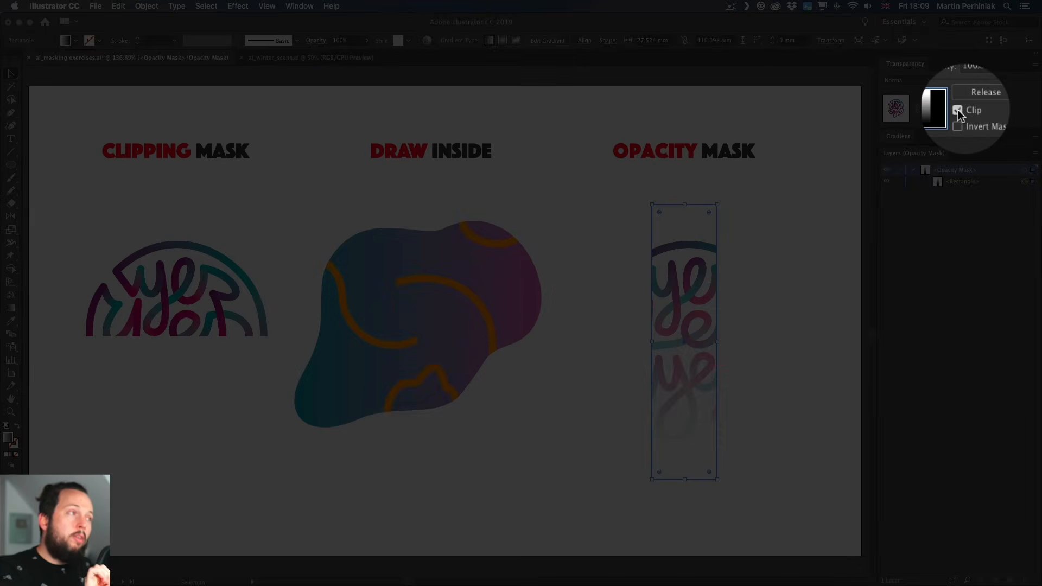
{"action": "left_click", "coordinate": [960, 110]}
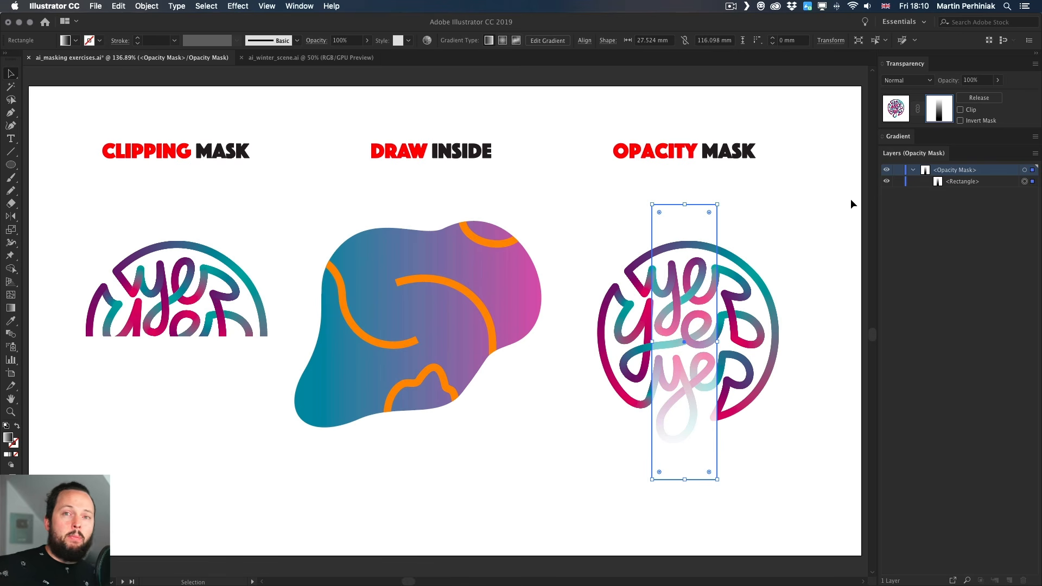
{"action": "left_click", "coordinate": [789, 230]}
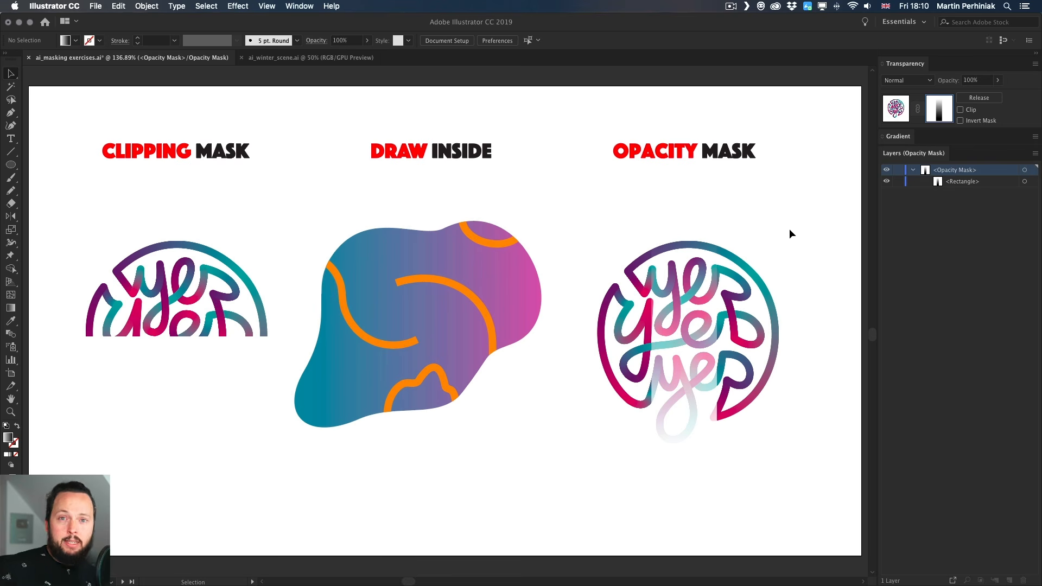
{"action": "left_click", "coordinate": [1024, 181]}
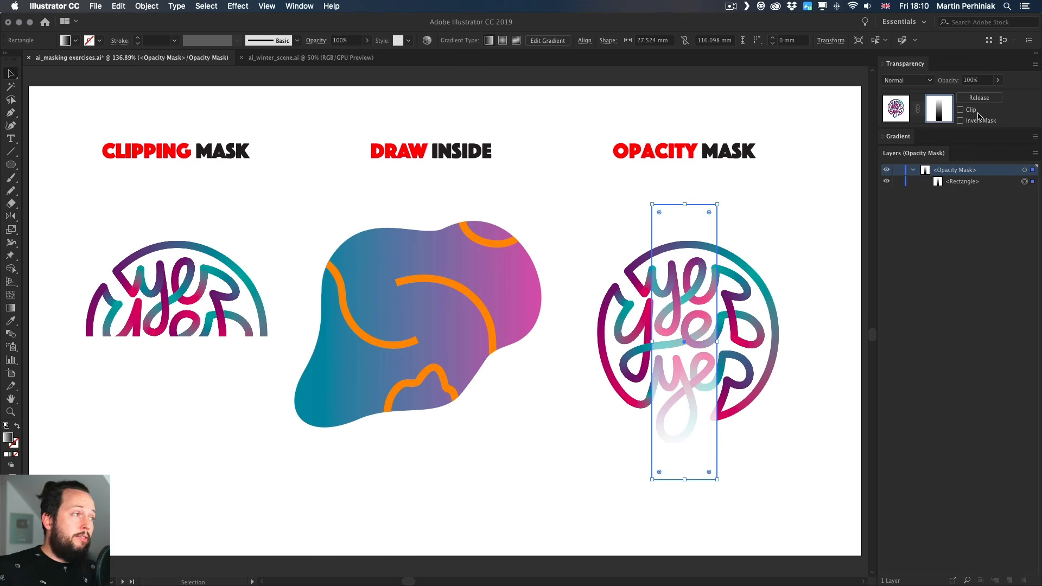
{"action": "left_click", "coordinate": [960, 110]}
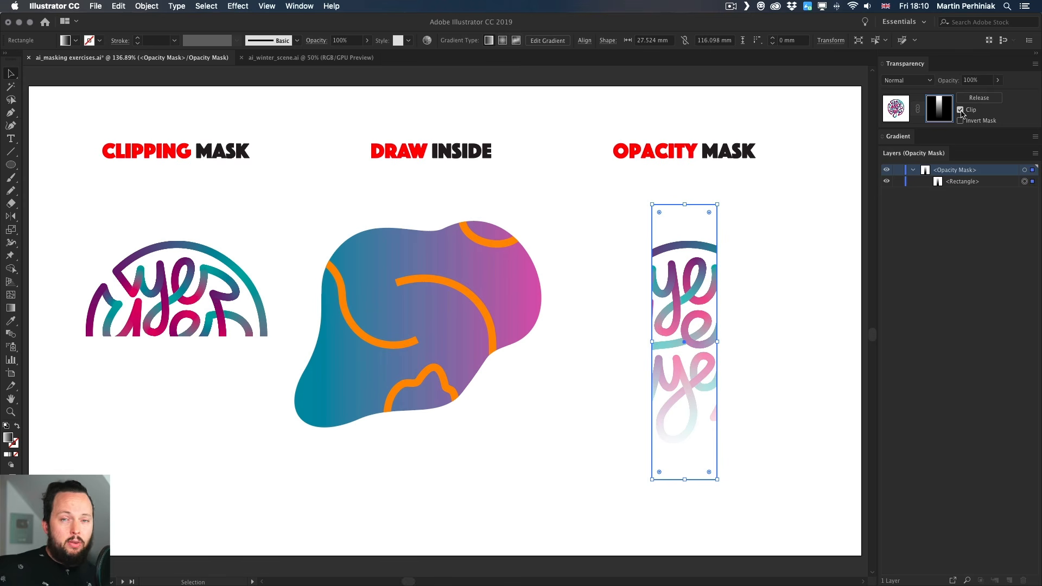
{"action": "left_click", "coordinate": [960, 110]}
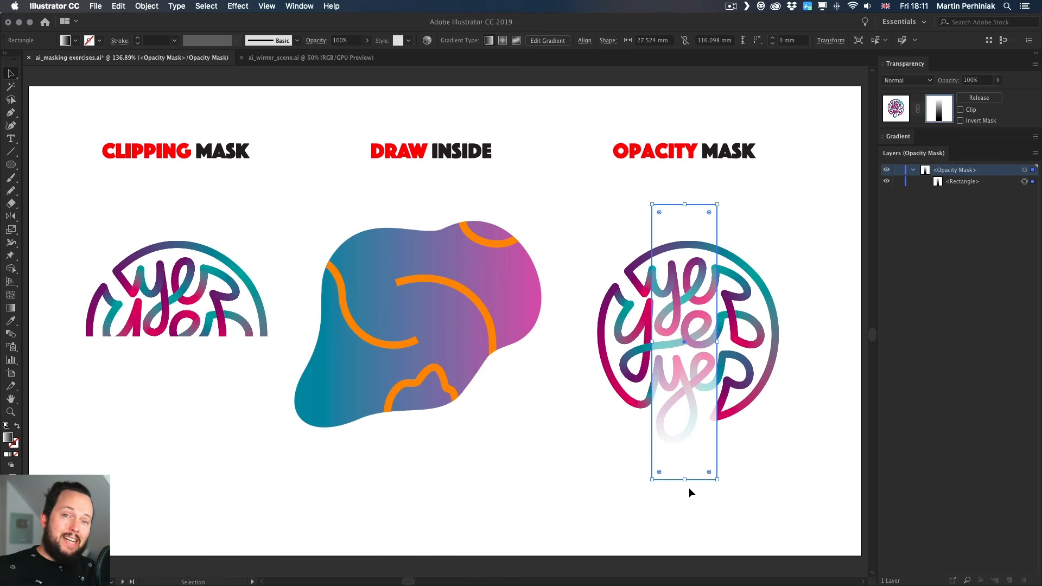
- Stretch the mask rectangle to about 147 mm tall, raising its lower edge and extending its upper edge above the OPACITY MASK heading
{"action": "left_click_drag", "start_coordinate": [684, 479], "coordinate": [687, 445]}
{"action": "left_click_drag", "start_coordinate": [687, 204], "coordinate": [683, 107]}
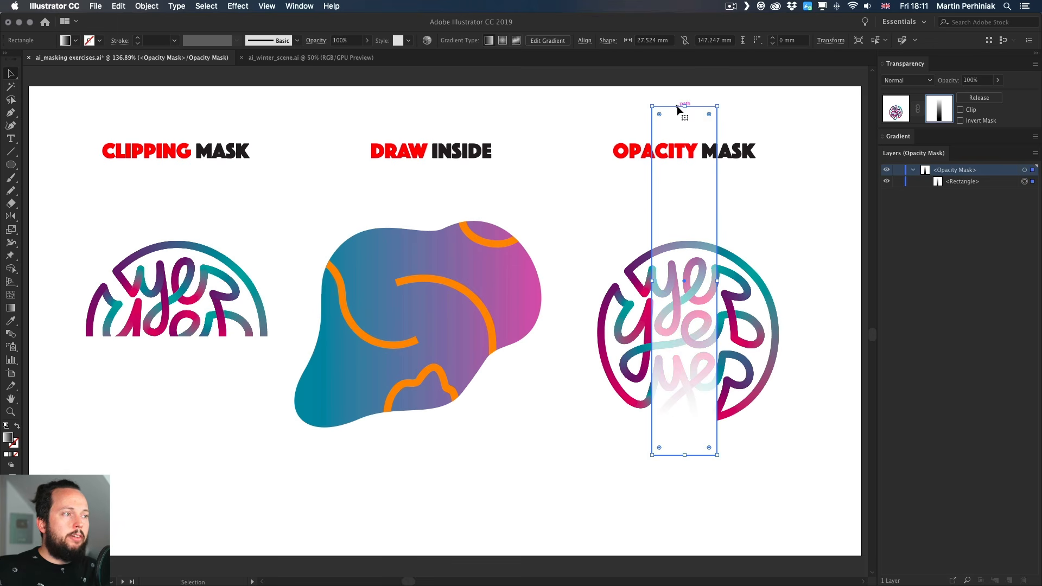
{"action": "left_click", "coordinate": [791, 270]}
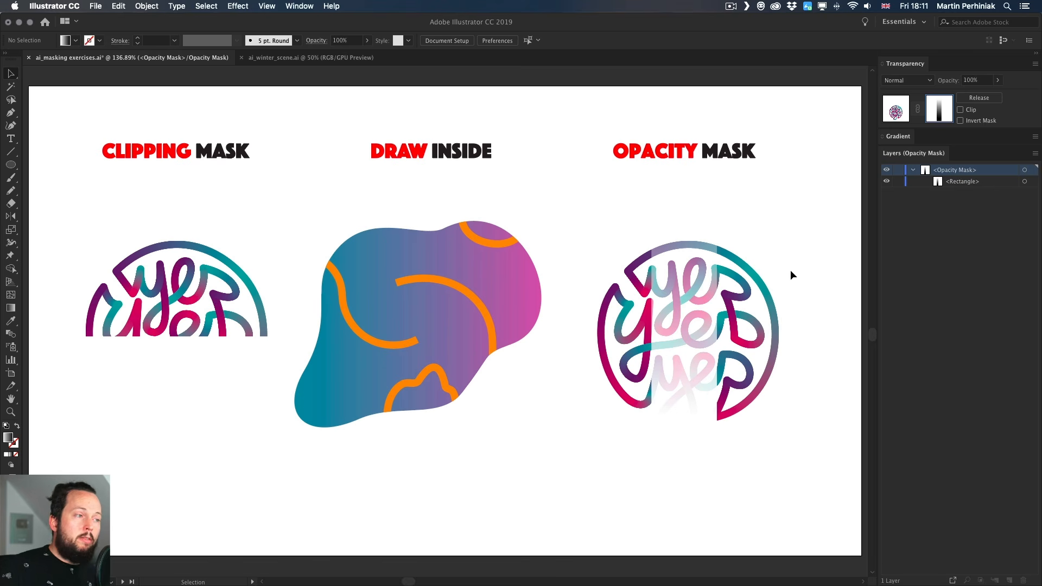
- Shorten the mask rectangle's gradient, moving the black stop up to the lettering's middle and the white stop down just above the lettering
{"action": "left_click", "coordinate": [708, 308]}
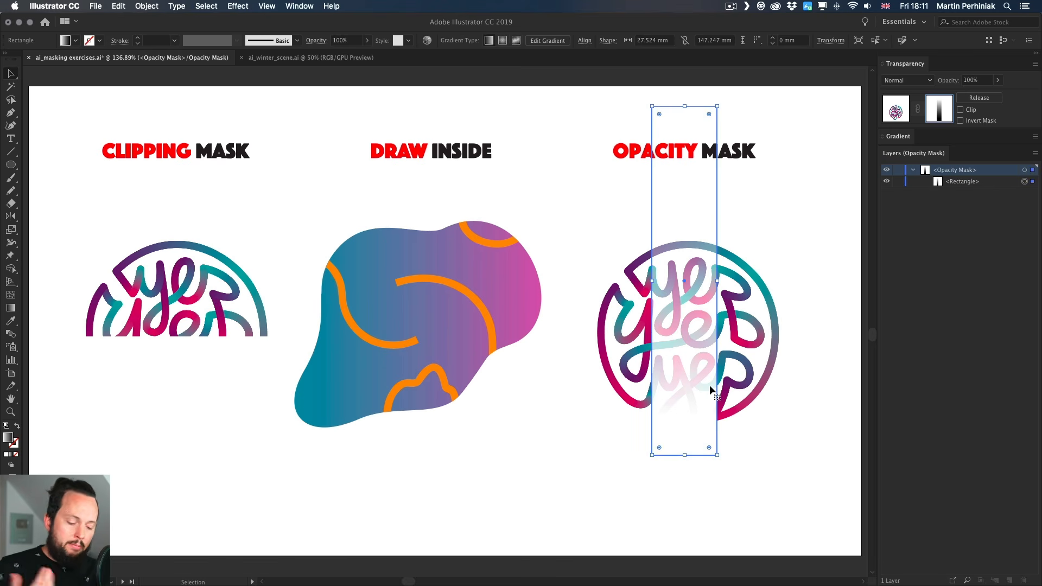
{"action": "key", "text": "g"}
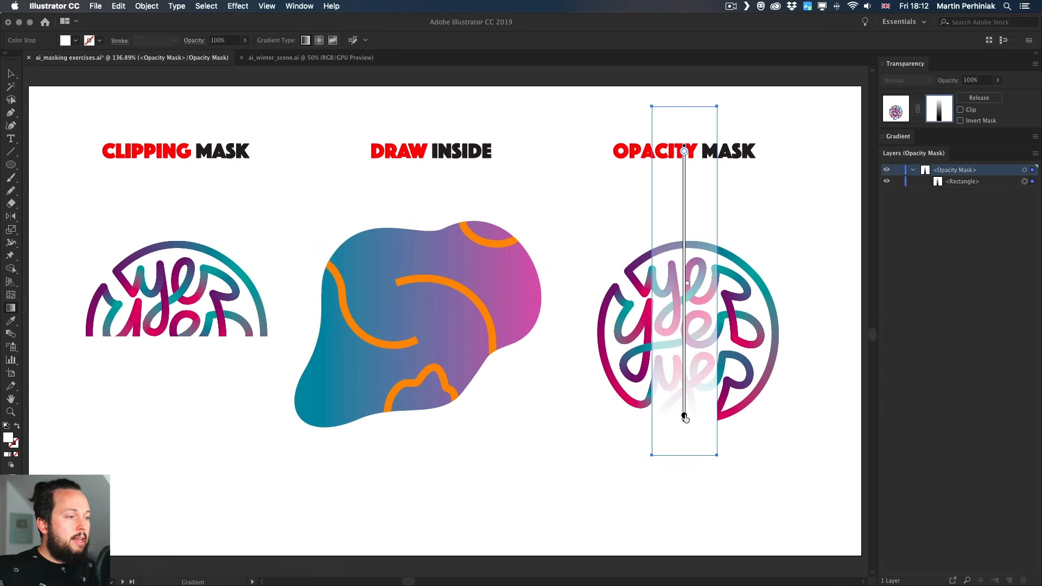
{"action": "left_click_drag", "start_coordinate": [684, 416], "coordinate": [684, 354]}
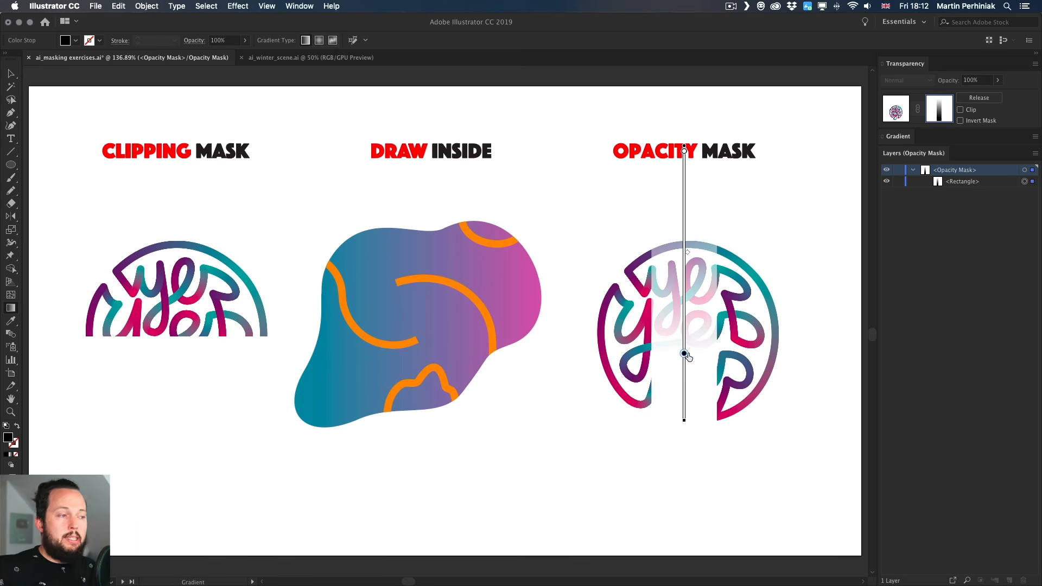
{"action": "left_click_drag", "start_coordinate": [684, 150], "coordinate": [698, 230]}
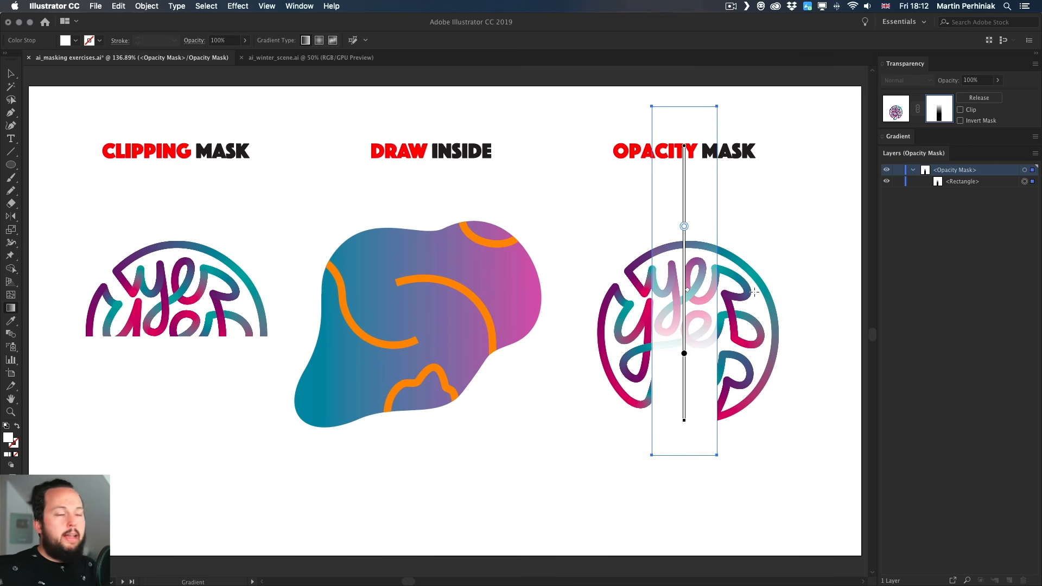
- Widen the mask rectangle evenly on both sides to about 83 mm so it covers the whole lettering, and deselect it
{"action": "key", "text": "v"}
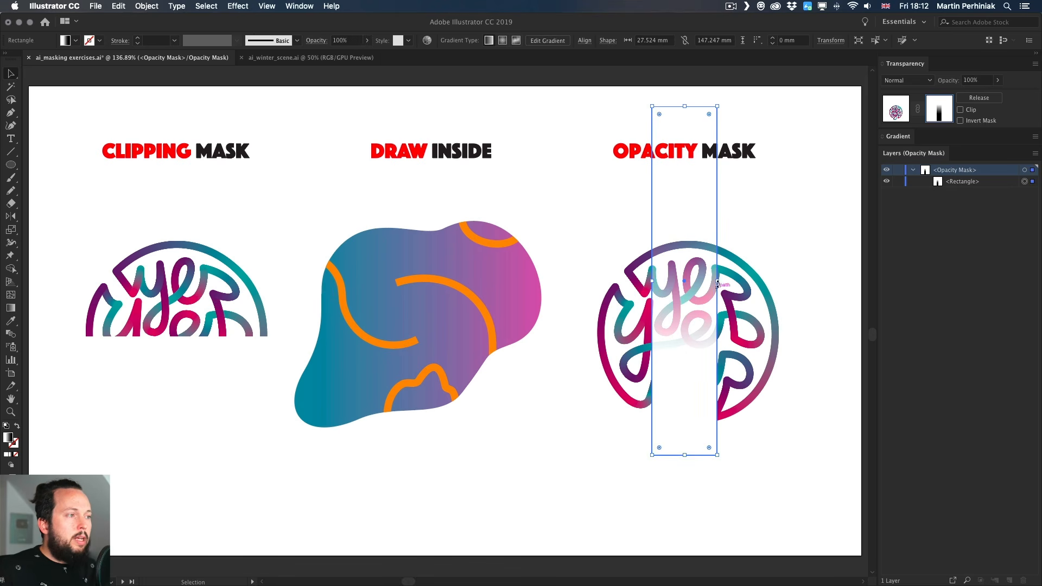
{"action": "left_click_drag", "start_coordinate": [717, 281], "coordinate": [782, 287]}
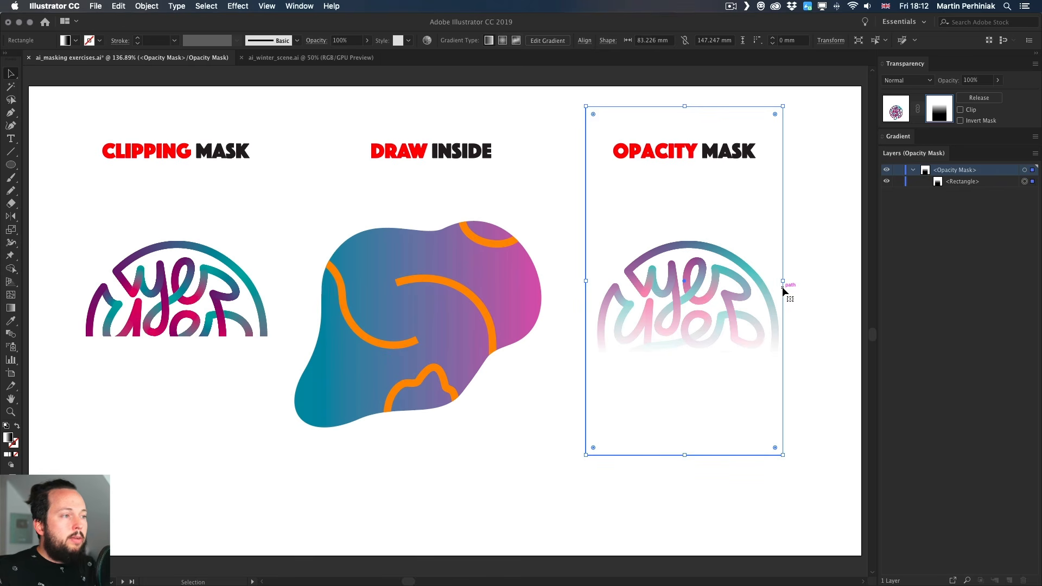
{"action": "left_click", "coordinate": [806, 284]}
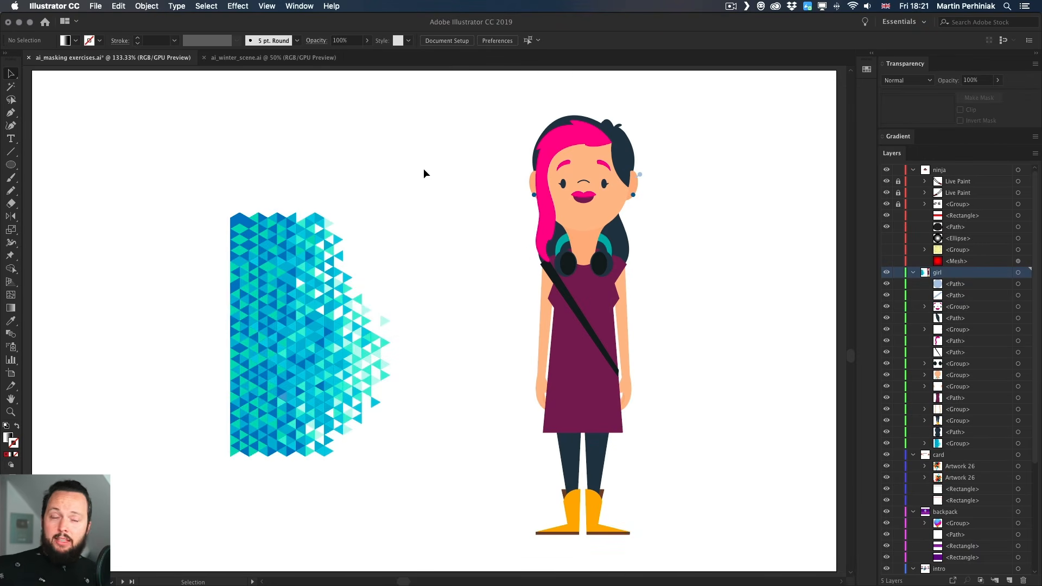
- Move the blue triangle pattern group so it lies behind the girl and overlaps her dress, and deselect it
{"action": "left_click", "coordinate": [309, 311]}
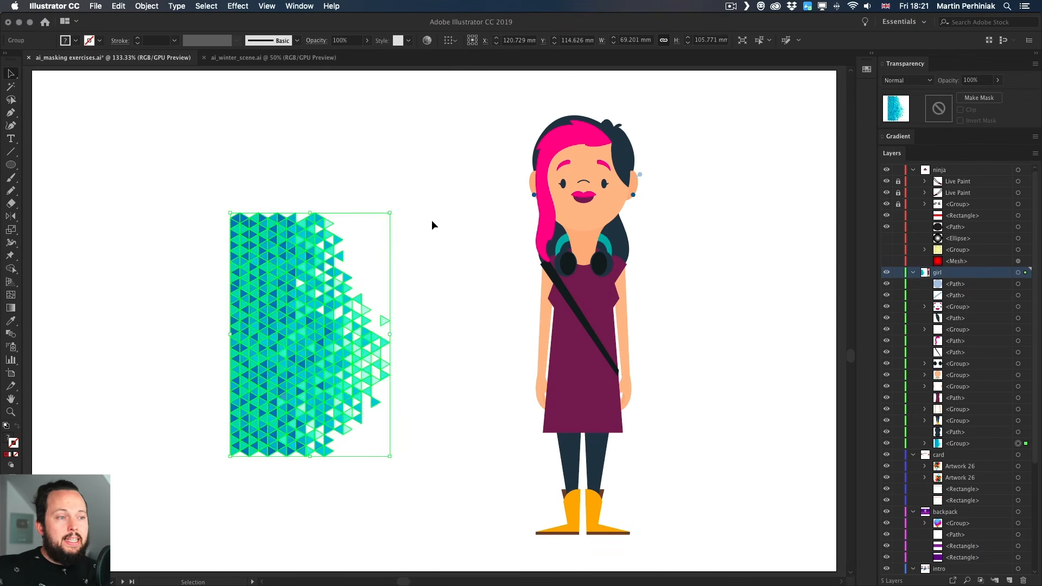
{"action": "left_click", "coordinate": [494, 297]}
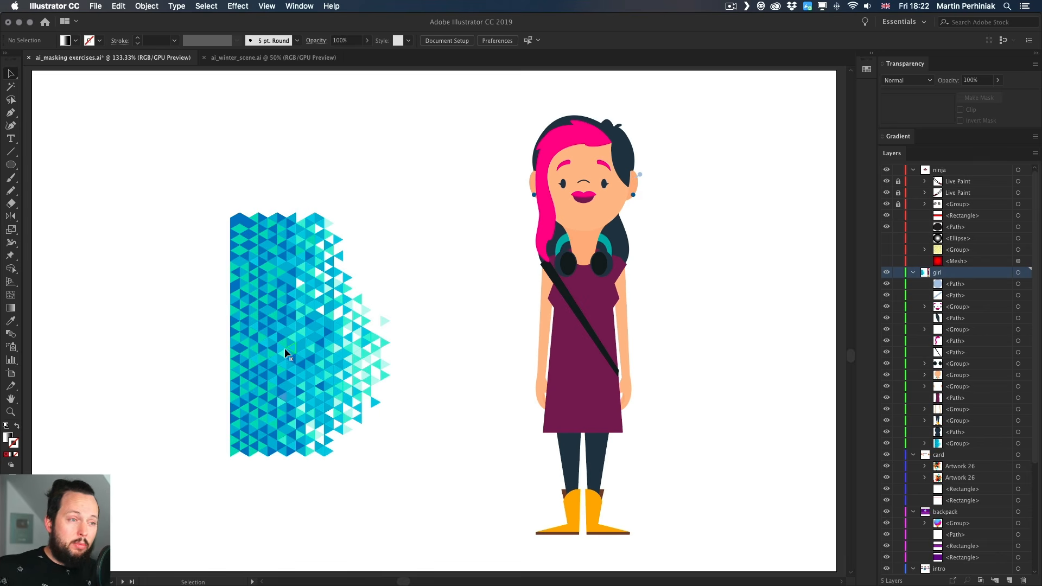
{"action": "left_click_drag", "start_coordinate": [307, 311], "coordinate": [522, 303]}
{"action": "left_click", "coordinate": [796, 240]}
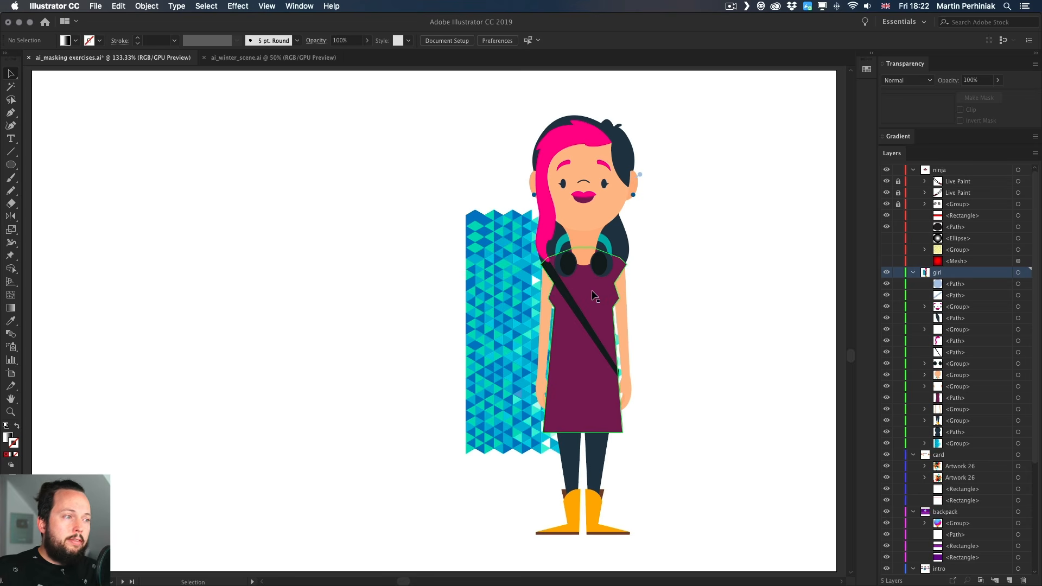
- Make a clipping mask from the purple dress shape and the triangle pattern so the pattern is clipped to the dress
{"action": "left_click", "coordinate": [616, 312]}
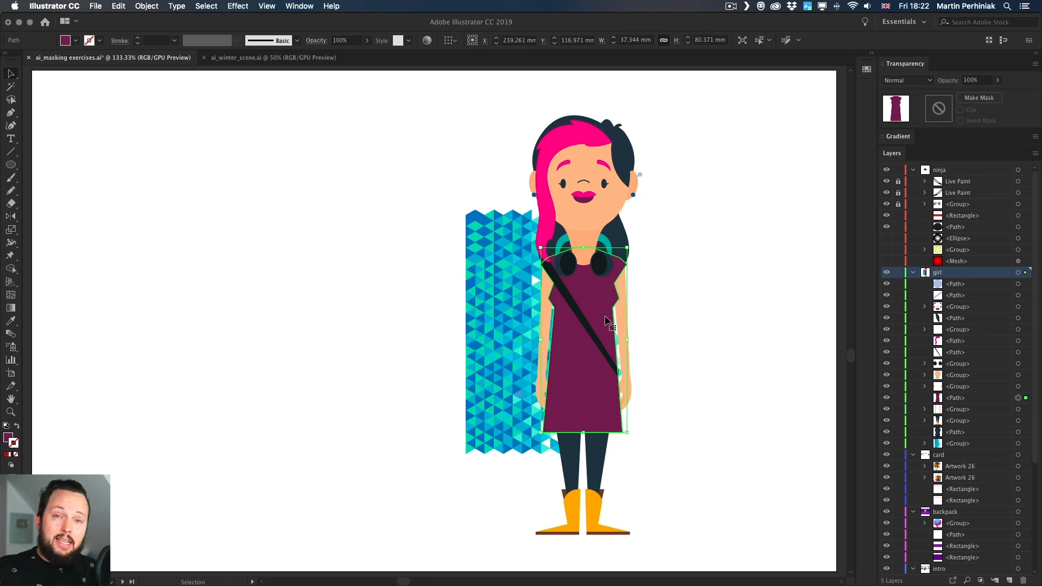
{"action": "left_click", "coordinate": [496, 307], "text": "shift"}
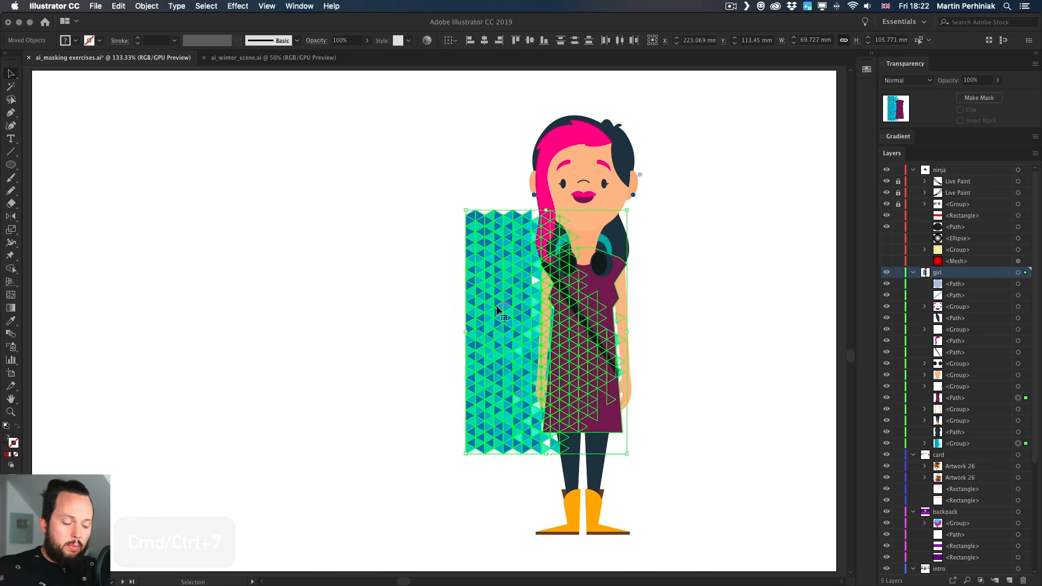
{"action": "key", "text": "super+7"}
{"action": "key", "text": "super+7"}
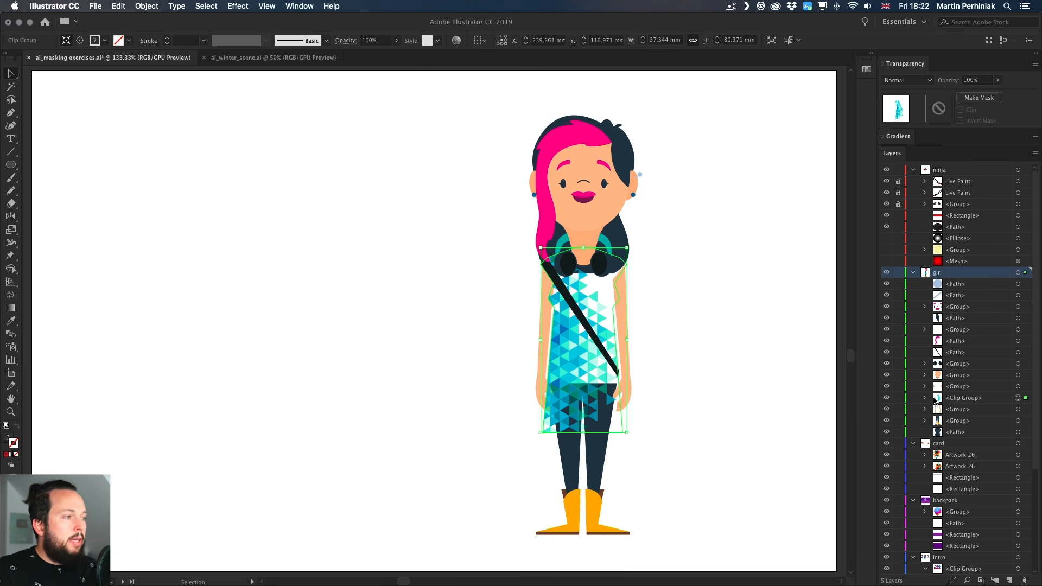
- Expand the dress's clip group, fill its clipping path with a dark magenta swatch, and deselect it
{"action": "left_click", "coordinate": [925, 399]}
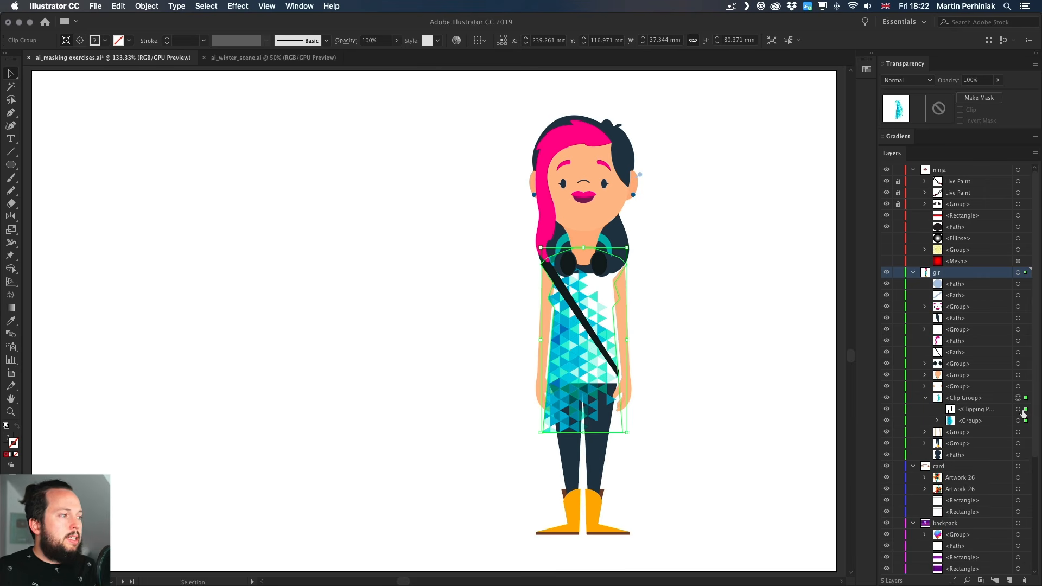
{"action": "left_click", "coordinate": [1017, 409]}
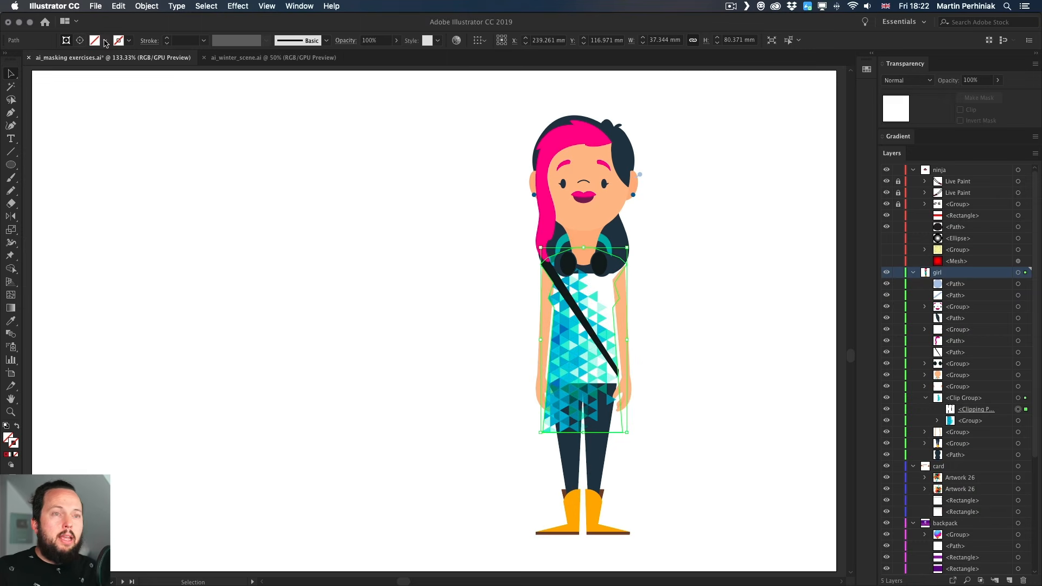
{"action": "left_click", "coordinate": [104, 41]}
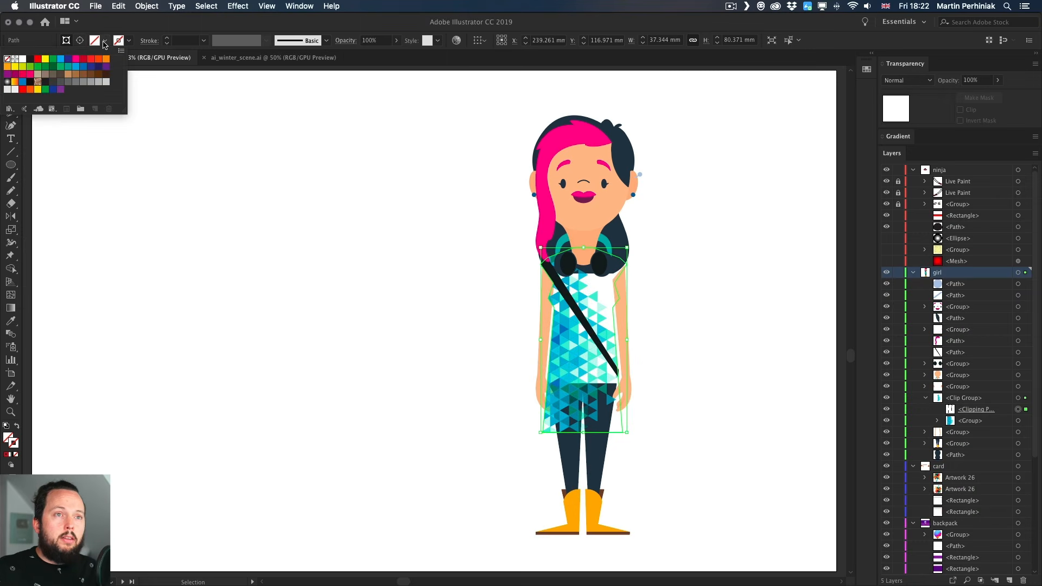
{"action": "left_click", "coordinate": [15, 77]}
{"action": "left_click", "coordinate": [348, 127]}
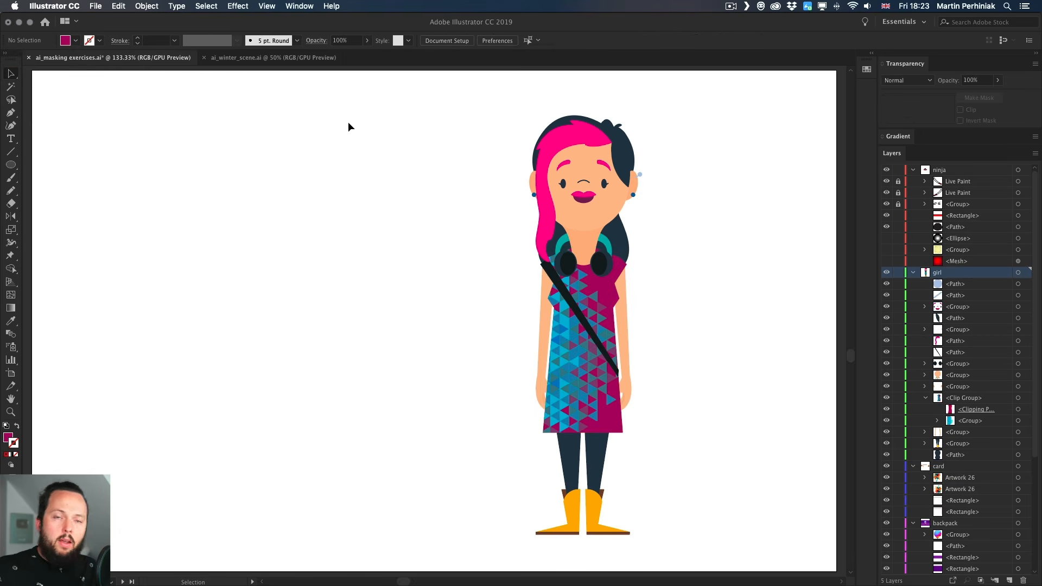
- Nudge the triangle pattern inside the dress's clip group horizontally to X 226.334 mm and hide the selection edges
{"action": "left_click", "coordinate": [1018, 420]}
{"action": "key", "text": "shift+Right"}
{"action": "key", "text": "shift+Right"}
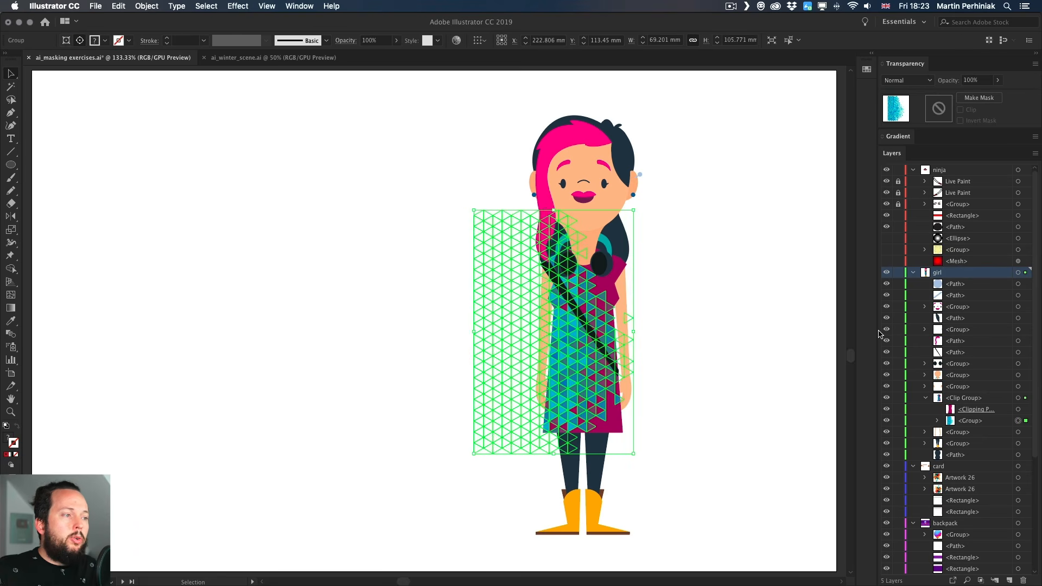
{"action": "key", "text": "shift+Left"}
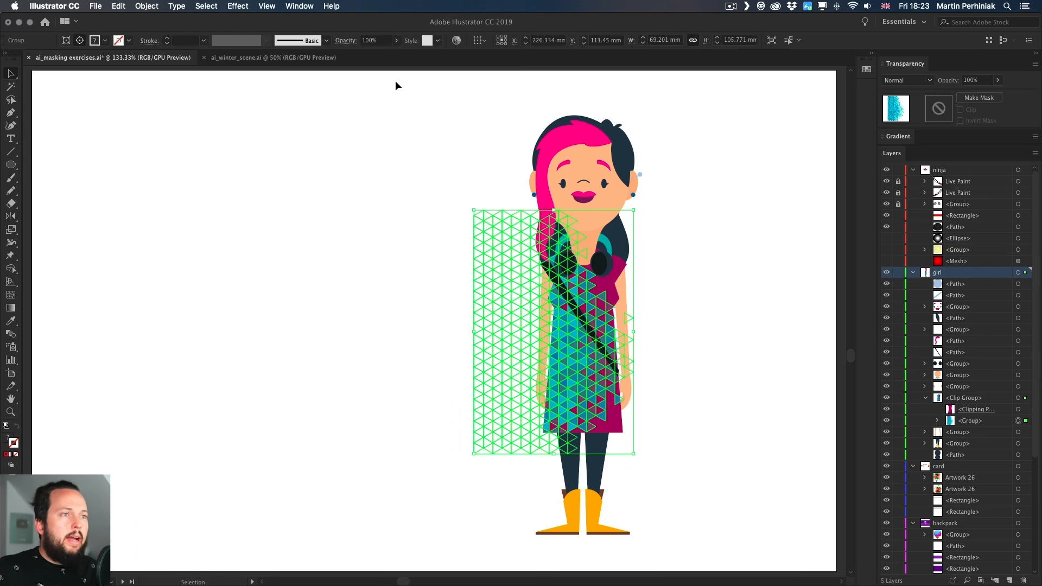
{"action": "left_click", "coordinate": [266, 6]}
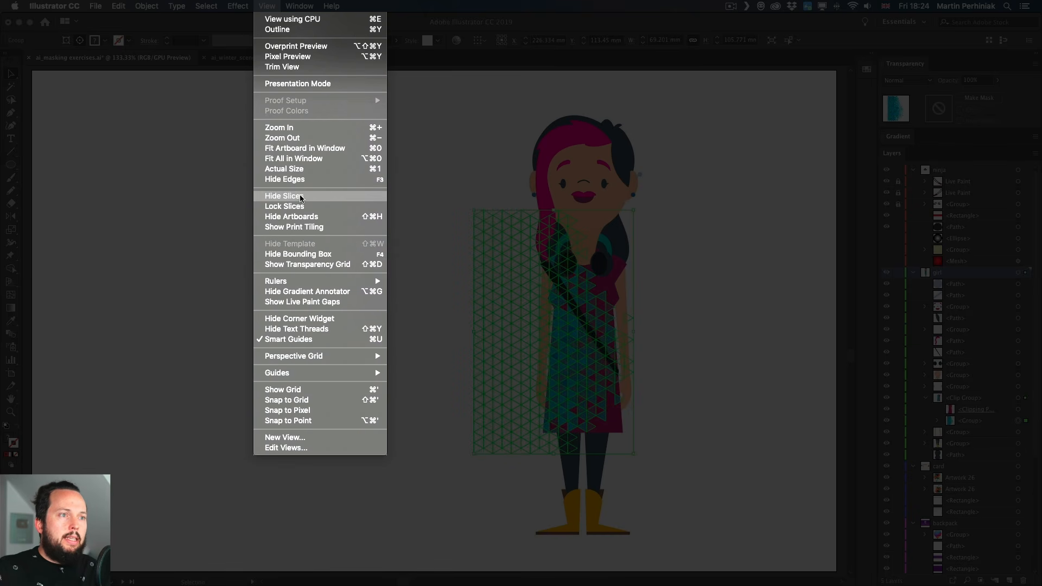
{"action": "left_click", "coordinate": [301, 180]}
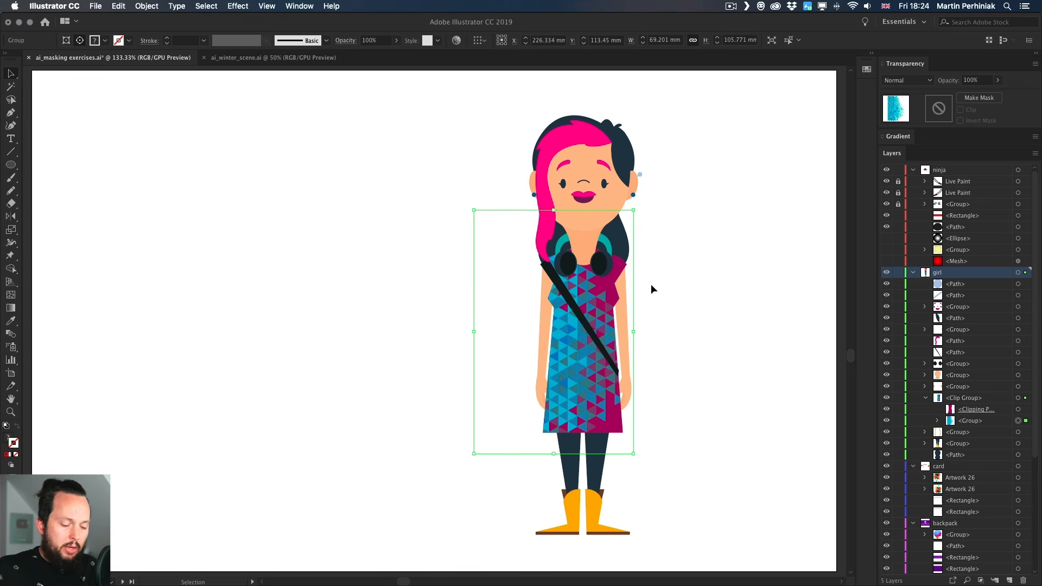
- Rotate the triangle pattern slightly counterclockwise inside the dress's clip group, nudge it to X 220.803 mm, Y 115.493 mm, and deselect it
{"action": "key", "text": "r"}
{"action": "left_click_drag", "start_coordinate": [685, 237], "coordinate": [658, 213]}
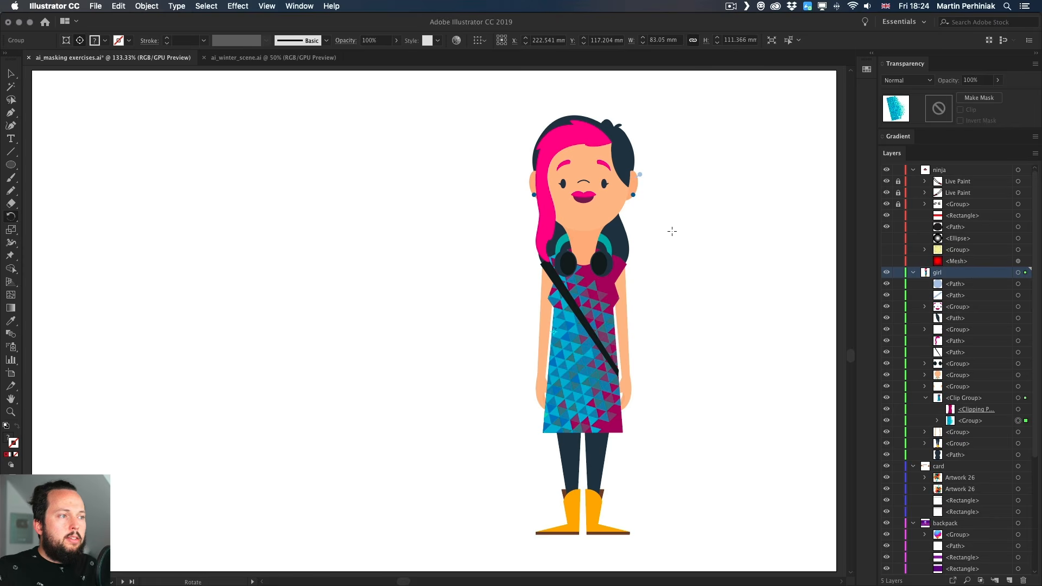
{"action": "key", "text": "Left"}
{"action": "key", "text": "Left"}
{"action": "key", "text": "Left"}
{"action": "key", "text": "Left"}
{"action": "key", "text": "Left"}
{"action": "key", "text": "Left"}
{"action": "key", "text": "Left"}
{"action": "key", "text": "Left"}
{"action": "key", "text": "Left"}
{"action": "key", "text": "Left"}
{"action": "key", "text": "Left"}
{"action": "key", "text": "Left"}
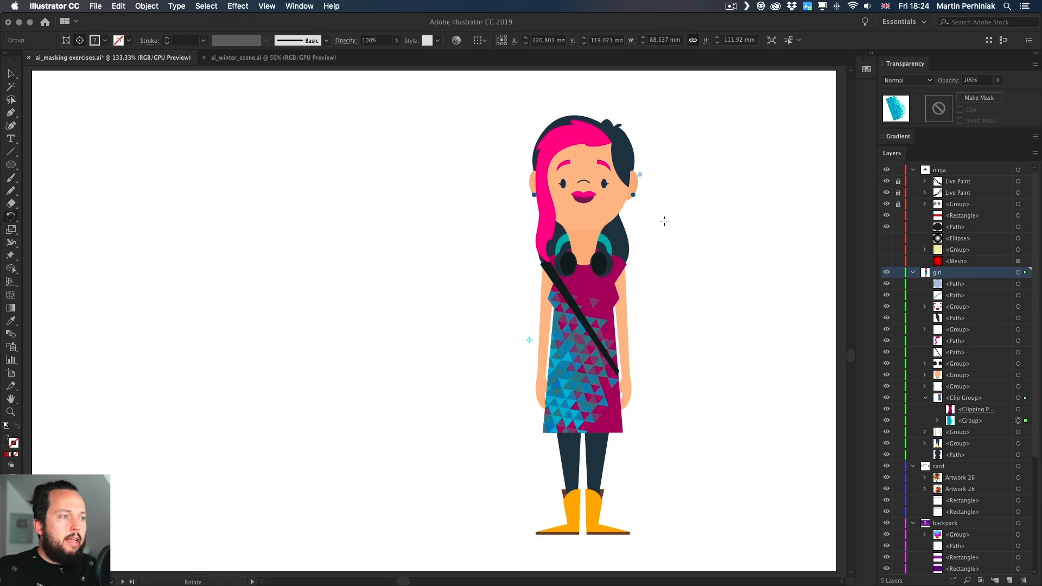
{"action": "key", "text": "Right"}
{"action": "key", "text": "Right"}
{"action": "key", "text": "Right"}
{"action": "key", "text": "Right"}
{"action": "key", "text": "Right"}
{"action": "key", "text": "Right"}
{"action": "key", "text": "Right"}
{"action": "key", "text": "Right"}
{"action": "key", "text": "Right"}
{"action": "key", "text": "Right"}
{"action": "key", "text": "Right"}
{"action": "key", "text": "Right"}
{"action": "key", "text": "Right"}
{"action": "key", "text": "Right"}
{"action": "key", "text": "Right"}
{"action": "key", "text": "Right"}
{"action": "key", "text": "Down"}
{"action": "key", "text": "Down"}
{"action": "key", "text": "Down"}
{"action": "key", "text": "Down"}
{"action": "key", "text": "Down"}
{"action": "key", "text": "Down"}
{"action": "key", "text": "Down"}
{"action": "key", "text": "Down"}
{"action": "key", "text": "Down"}
{"action": "key", "text": "Down"}
{"action": "key", "text": "Down"}
{"action": "key", "text": "Down"}
{"action": "key", "text": "Down"}
{"action": "key", "text": "Down"}
{"action": "key", "text": "Down"}
{"action": "key", "text": "Down"}
{"action": "key", "text": "Down"}
{"action": "key", "text": "Down"}
{"action": "key", "text": "Down"}
{"action": "key", "text": "Down"}
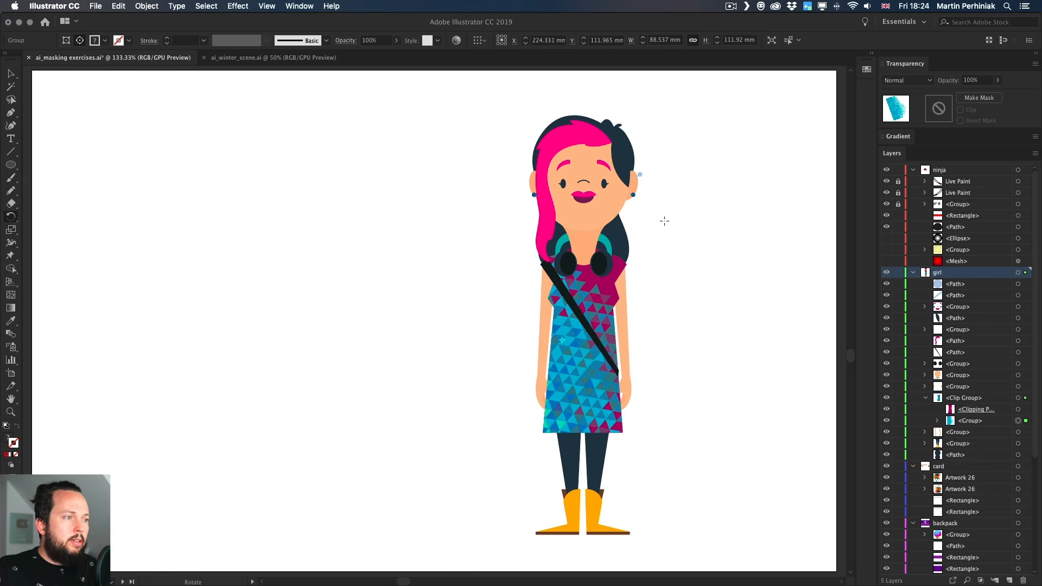
{"action": "key", "text": "Up"}
{"action": "key", "text": "Up"}
{"action": "key", "text": "Up"}
{"action": "key", "text": "Up"}
{"action": "key", "text": "Up"}
{"action": "key", "text": "Up"}
{"action": "key", "text": "Up"}
{"action": "key", "text": "Up"}
{"action": "key", "text": "Up"}
{"action": "key", "text": "Up"}
{"action": "key", "text": "Up"}
{"action": "key", "text": "Up"}
{"action": "key", "text": "Up"}
{"action": "key", "text": "Up"}
{"action": "key", "text": "Up"}
{"action": "key", "text": "Up"}
{"action": "key", "text": "Up"}
{"action": "key", "text": "Up"}
{"action": "key", "text": "Up"}
{"action": "key", "text": "Up"}
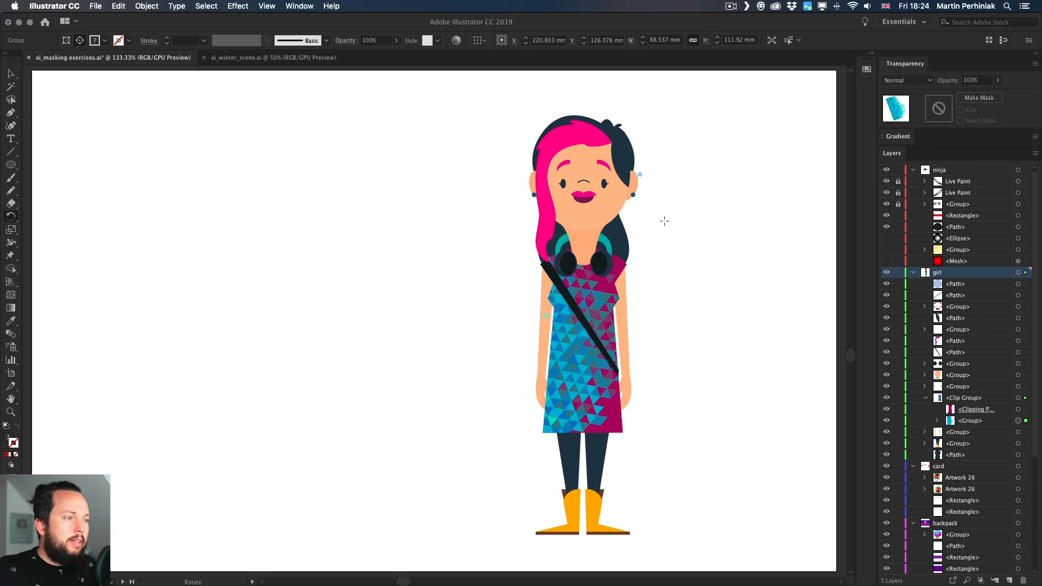
{"action": "key", "text": "Right"}
{"action": "key", "text": "Right"}
{"action": "key", "text": "Right"}
{"action": "key", "text": "Right"}
{"action": "key", "text": "Right"}
{"action": "key", "text": "Right"}
{"action": "key", "text": "Right"}
{"action": "key", "text": "Right"}
{"action": "key", "text": "Right"}
{"action": "key", "text": "Right"}
{"action": "key", "text": "Left"}
{"action": "key", "text": "Left"}
{"action": "key", "text": "Left"}
{"action": "key", "text": "Left"}
{"action": "key", "text": "Left"}
{"action": "key", "text": "Left"}
{"action": "key", "text": "Left"}
{"action": "key", "text": "Left"}
{"action": "key", "text": "Left"}
{"action": "key", "text": "Left"}
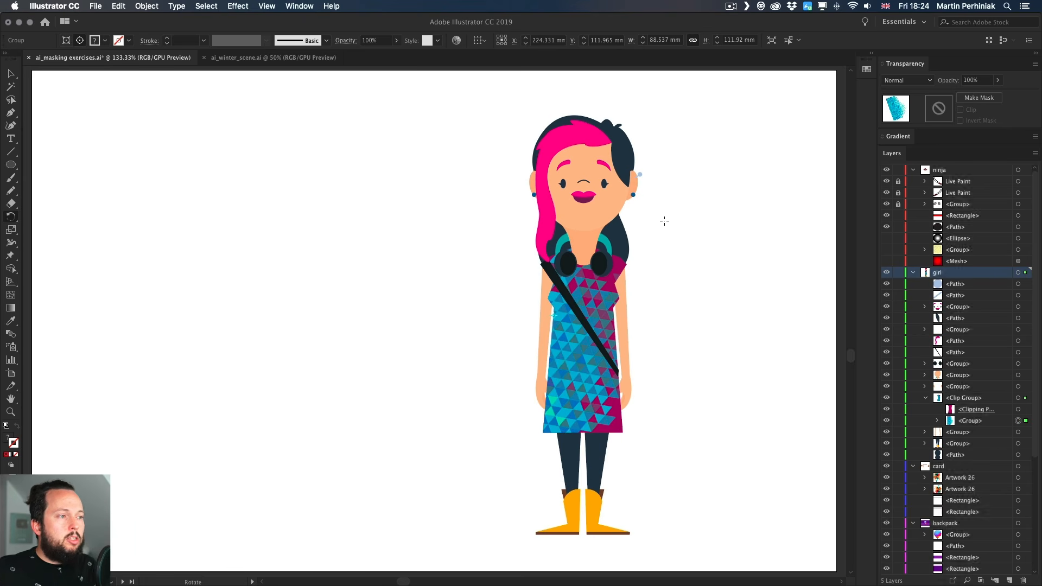
{"action": "key", "text": "Down"}
{"action": "key", "text": "Down"}
{"action": "key", "text": "Down"}
{"action": "key", "text": "Down"}
{"action": "key", "text": "Down"}
{"action": "key", "text": "Down"}
{"action": "key", "text": "Down"}
{"action": "key", "text": "Down"}
{"action": "key", "text": "Down"}
{"action": "key", "text": "Down"}
{"action": "key", "text": "Down"}
{"action": "key", "text": "Down"}
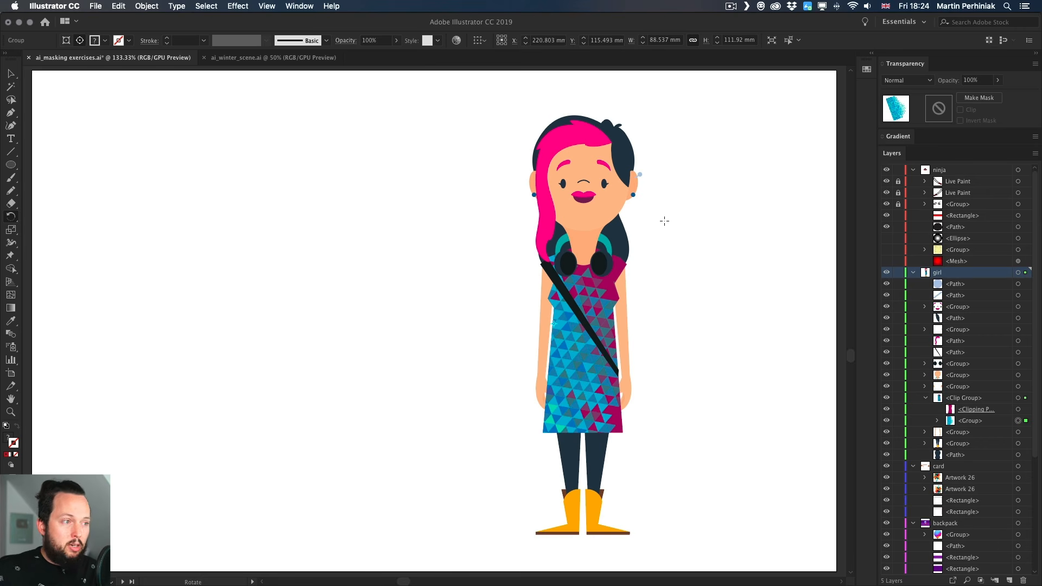
{"action": "key", "text": "v"}
{"action": "left_click", "coordinate": [688, 218]}
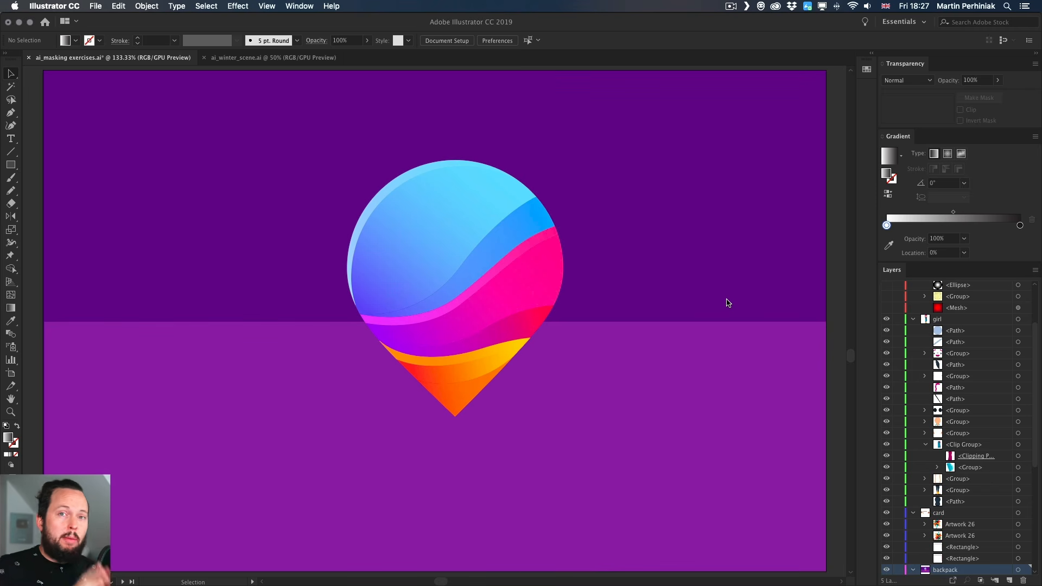
- Create a vertically mirrored copy of the colorful pin shape with the Reflect tool, using its lower tip as the origin
{"action": "left_click", "coordinate": [503, 290]}
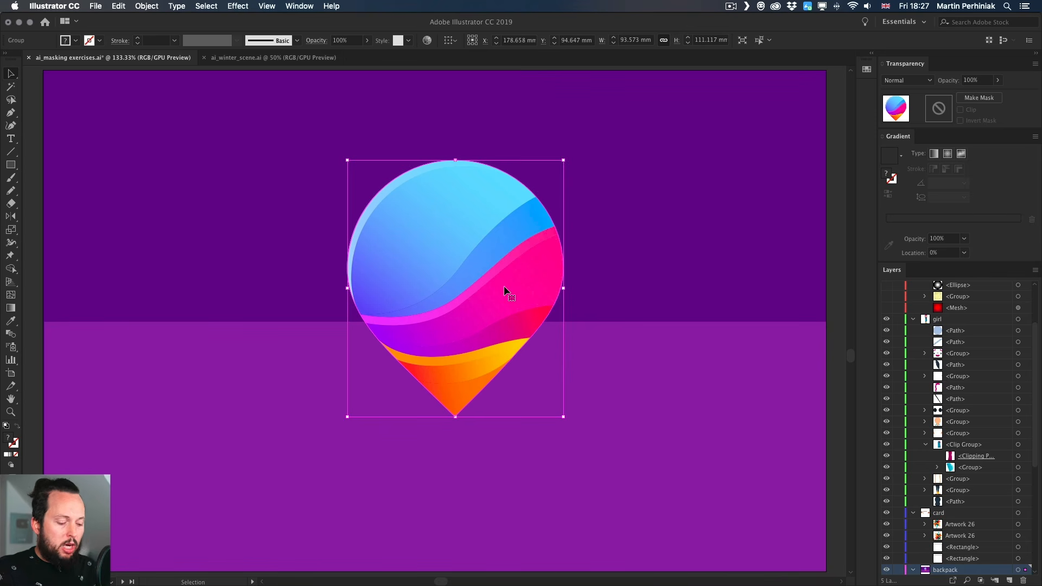
{"action": "key", "text": "o"}
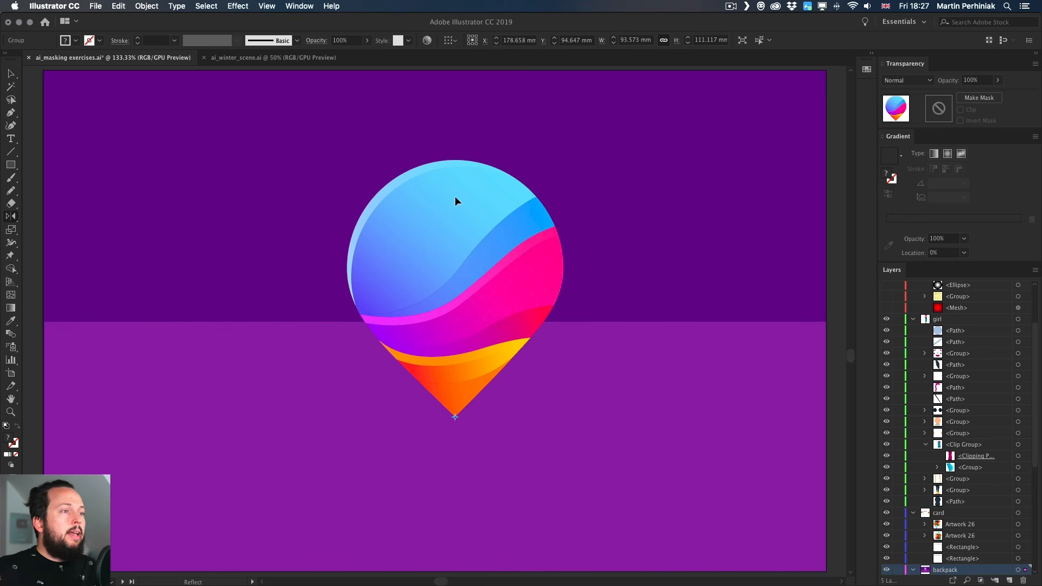
{"action": "left_click_drag", "start_coordinate": [455, 201], "coordinate": [470, 482]}
{"action": "key", "text": "alt+shift"}
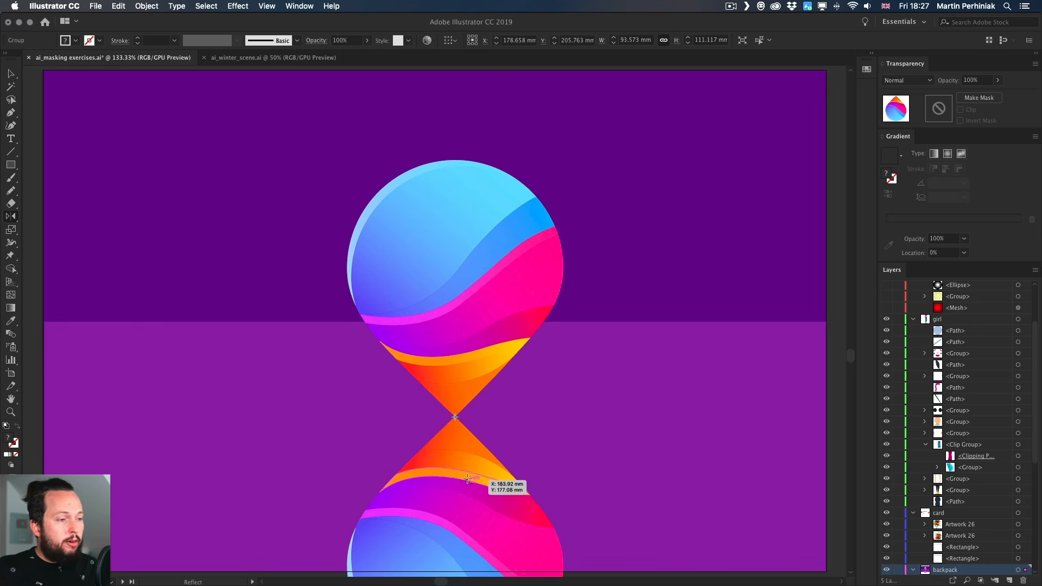
{"action": "key", "text": "v"}
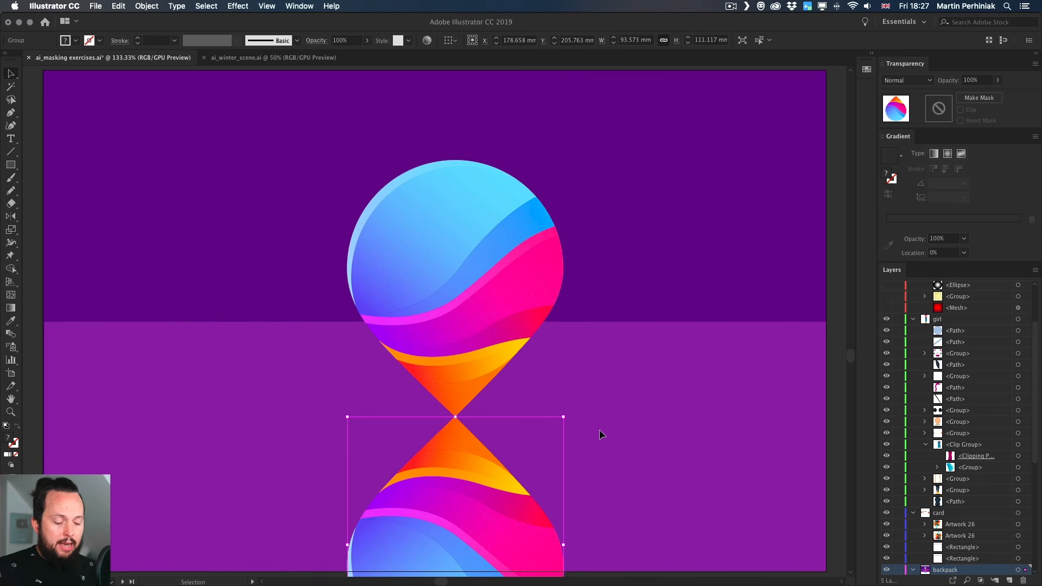
- Draw a rectangle about 110 × 62 mm with a white-to-black gradient fill over the upper part of the mirrored copy
{"action": "scroll", "coordinate": [571, 422], "scroll_direction": "down", "scroll_amount": 4}
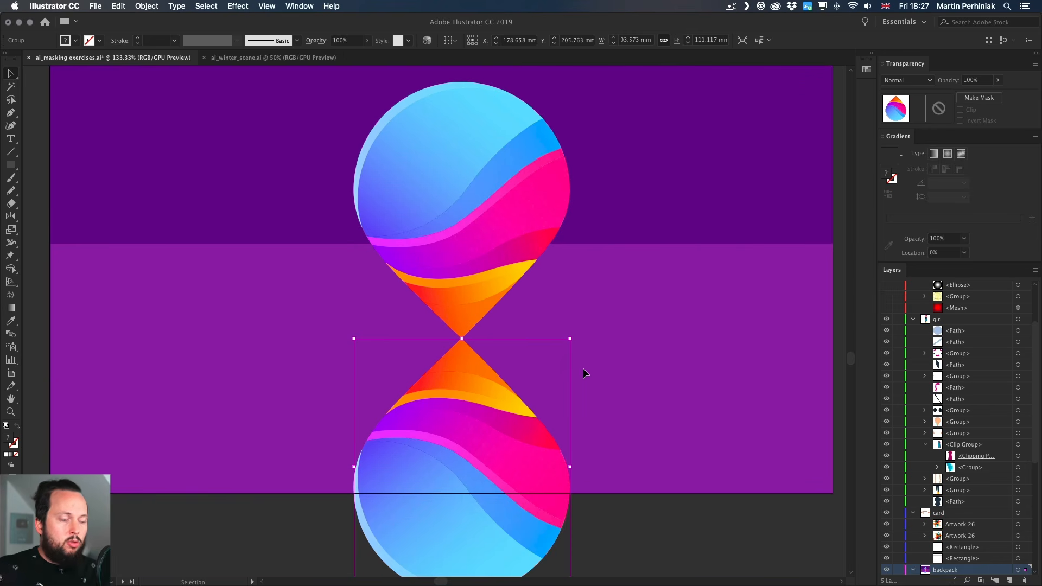
{"action": "left_click", "coordinate": [582, 366]}
{"action": "key", "text": "m"}
{"action": "left_click_drag", "start_coordinate": [337, 342], "coordinate": [592, 480]}
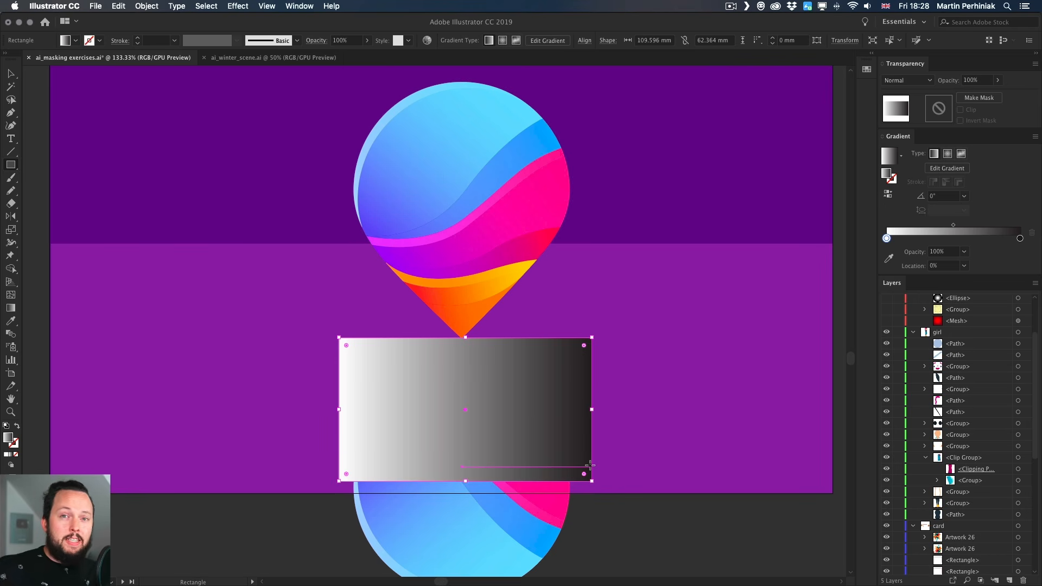
- Make an opacity mask from the gradient rectangle and the mirrored pin group, and deselect it
{"action": "key", "text": "g"}
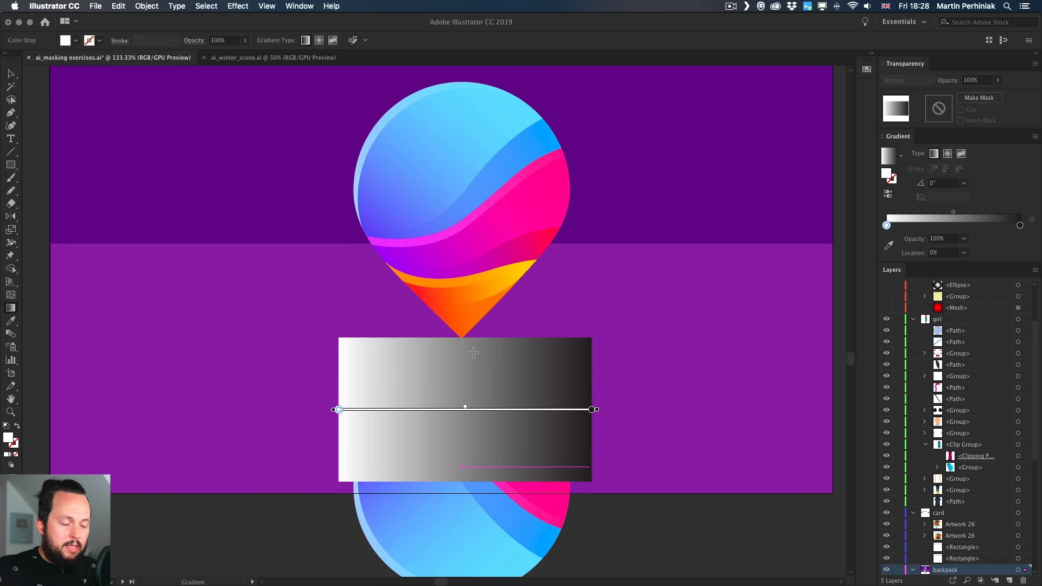
{"action": "key", "text": "v"}
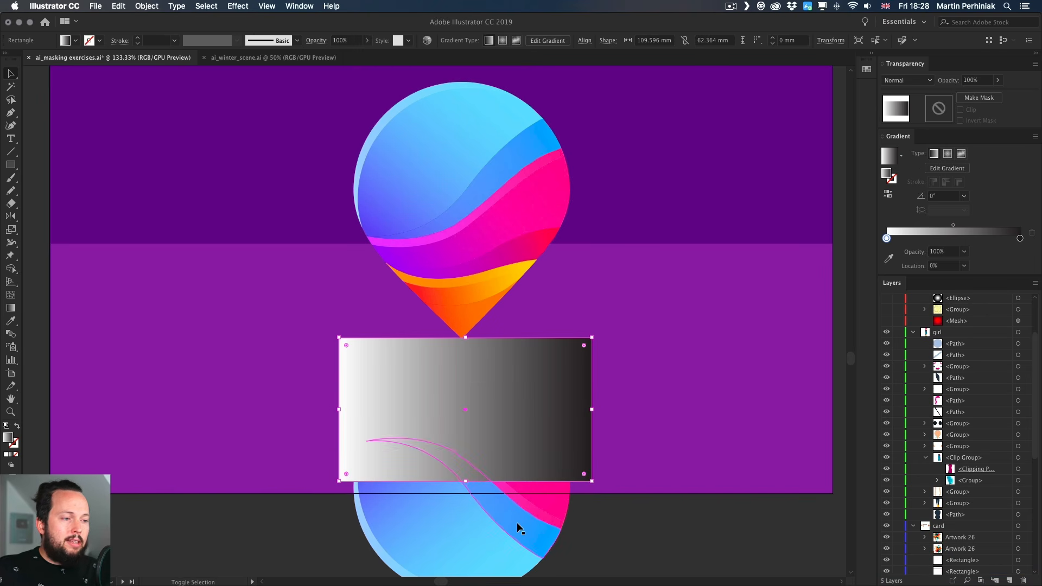
{"action": "left_click", "coordinate": [541, 518], "text": "shift"}
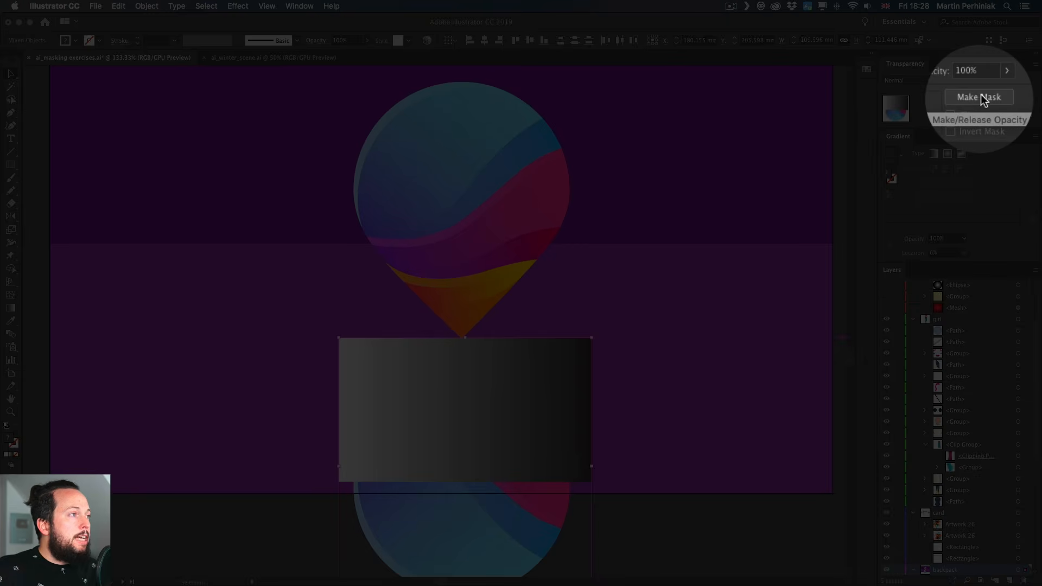
{"action": "left_click", "coordinate": [979, 98]}
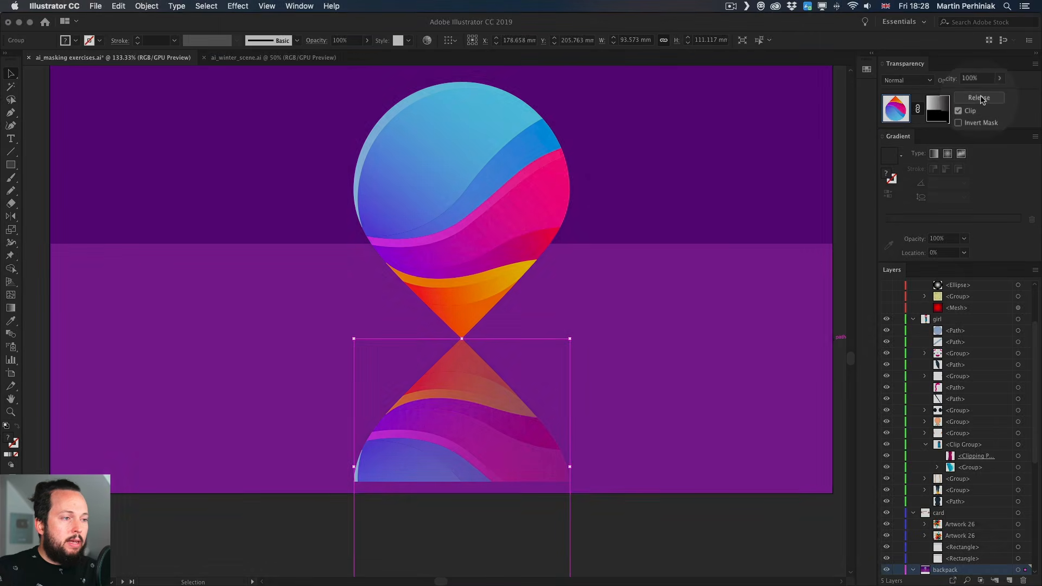
{"action": "left_click", "coordinate": [648, 555]}
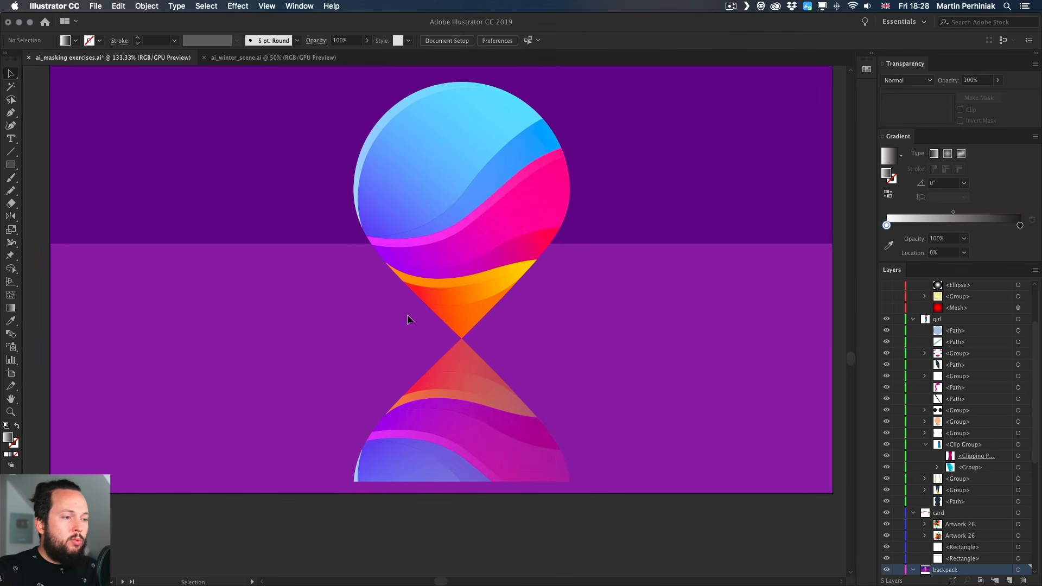
- Edit the reflection's opacity mask and redraw its gradient downward at an angle of about -87.4° so the reflection fades toward the bottom
{"action": "left_click", "coordinate": [480, 390]}
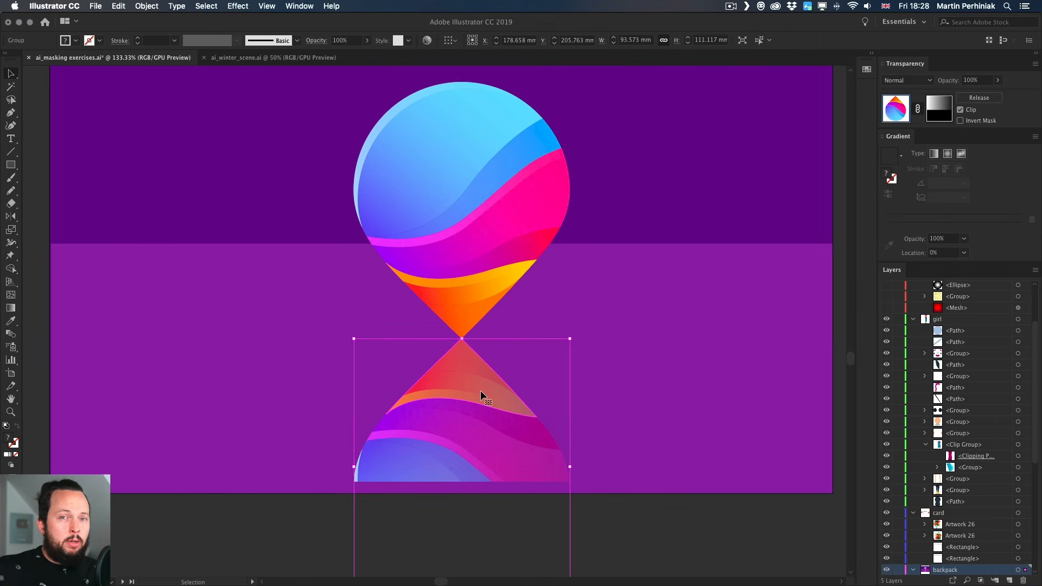
{"action": "left_click", "coordinate": [928, 115]}
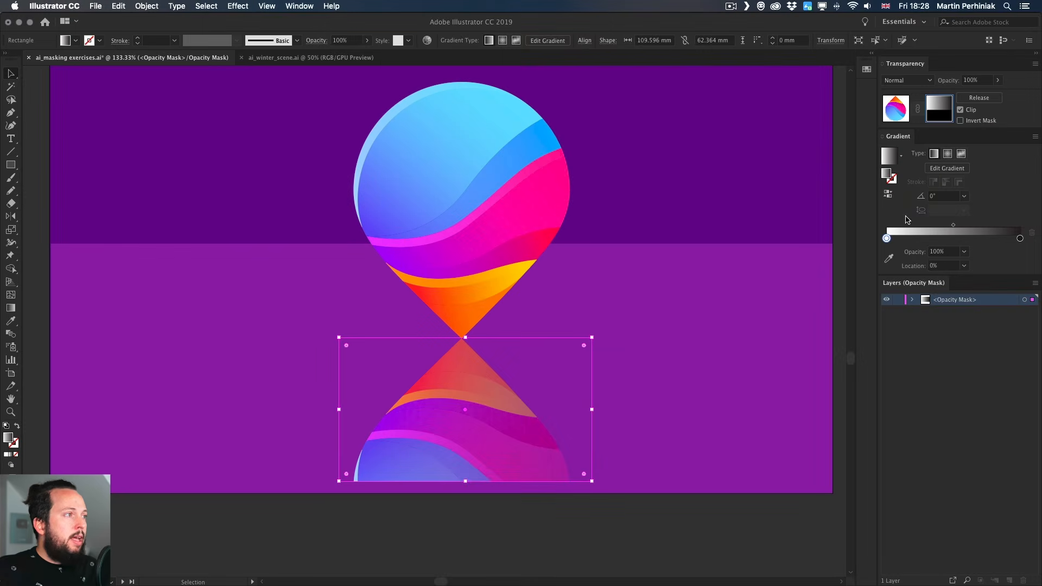
{"action": "key", "text": "g"}
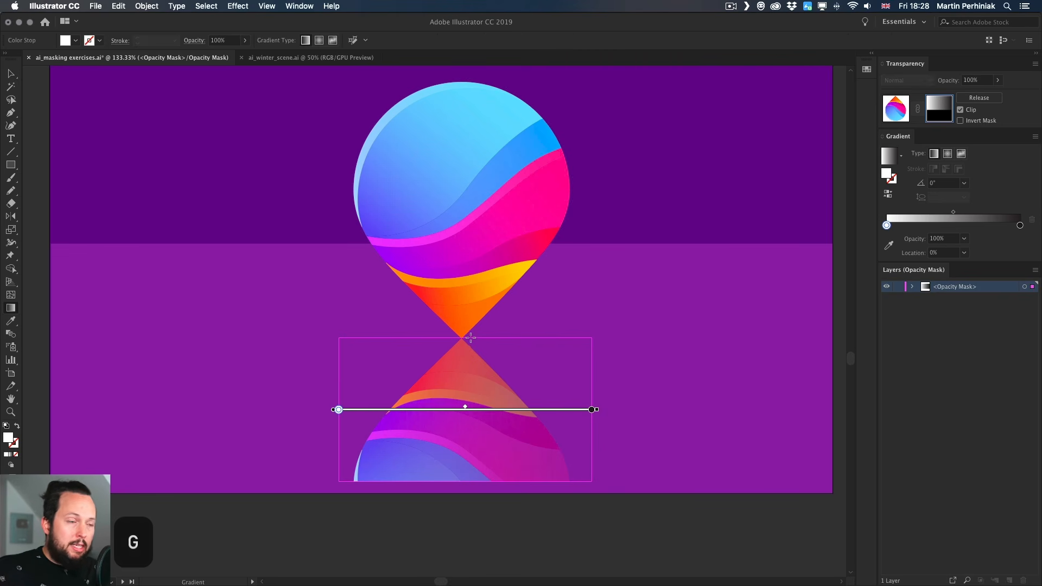
{"action": "left_click_drag", "start_coordinate": [469, 332], "coordinate": [467, 455]}
{"action": "left_click_drag", "start_coordinate": [491, 308], "coordinate": [498, 467]}
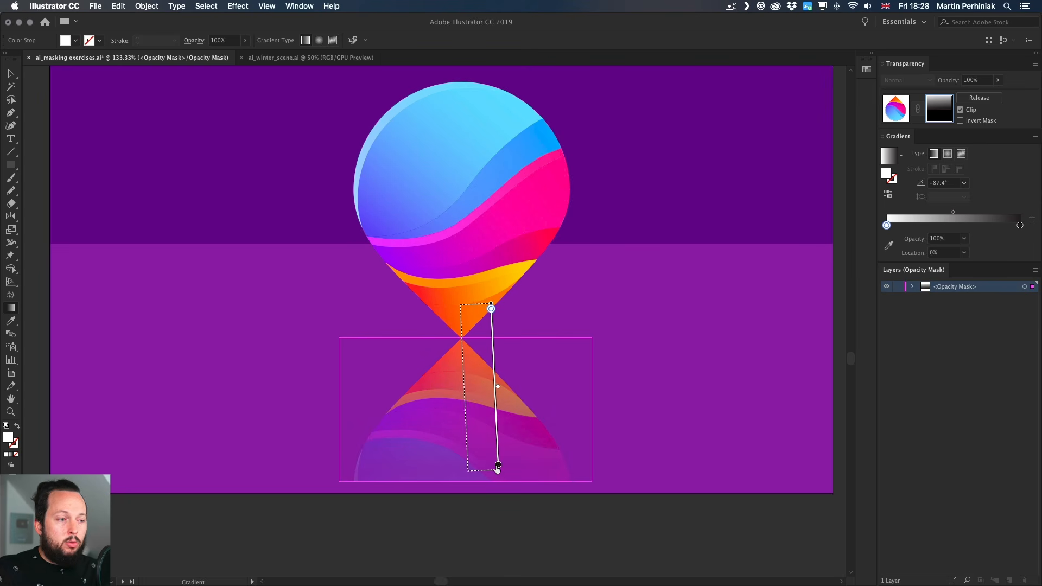
- Turn off the mask's clipping to extend its rectangle to the artboard's lower edge, about 67.7 mm high, and turn clipping back on
{"action": "left_click", "coordinate": [960, 110]}
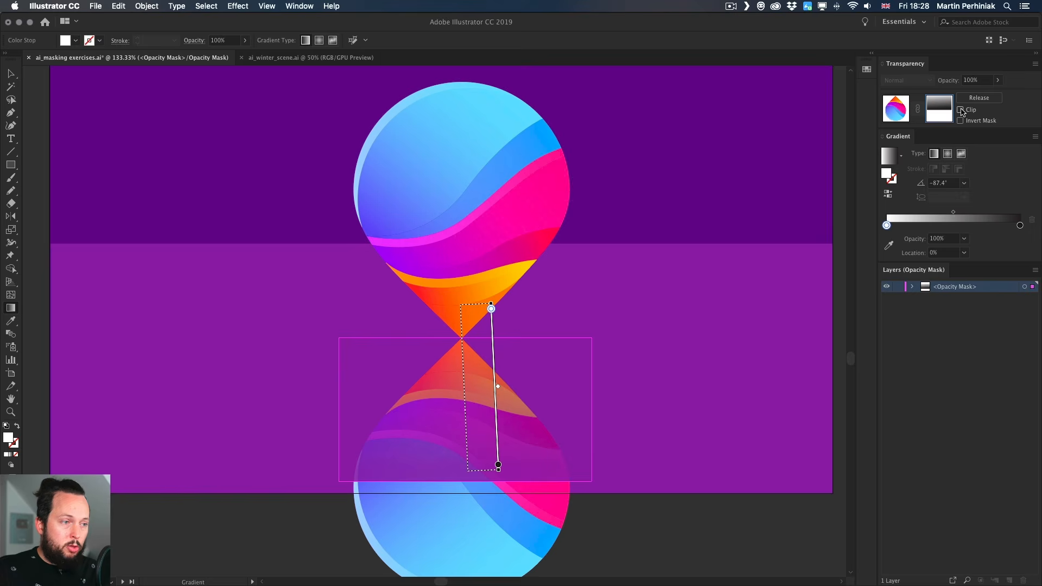
{"action": "key", "text": "v"}
{"action": "scroll", "coordinate": [466, 491], "scroll_direction": "down", "scroll_amount": 5}
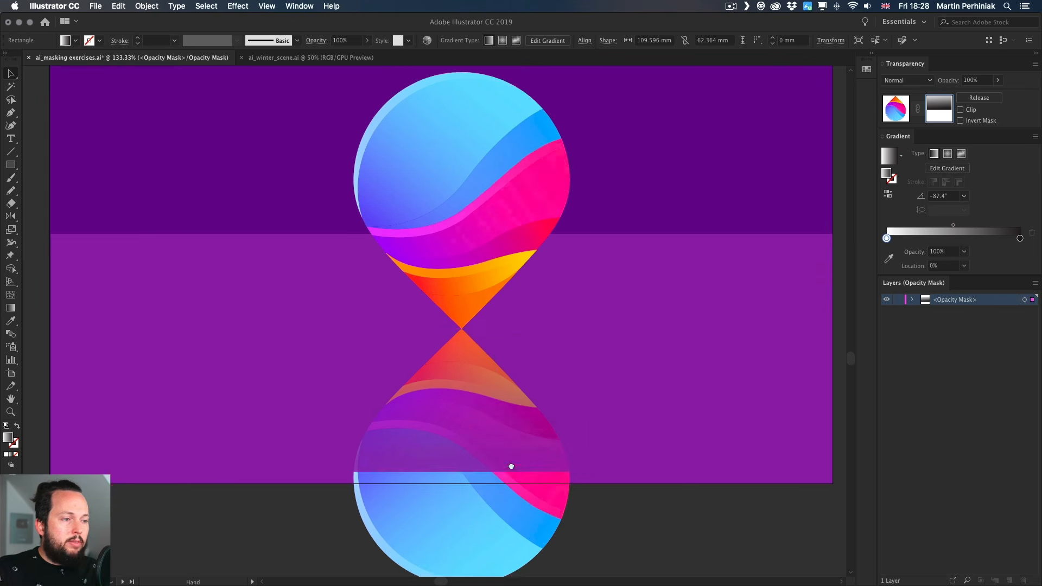
{"action": "mouse_move", "coordinate": [477, 373]}
{"action": "left_mouse_down"}
{"action": "mouse_move", "coordinate": [482, 493]}
{"action": "mouse_move", "coordinate": [480, 388]}
{"action": "left_mouse_up"}
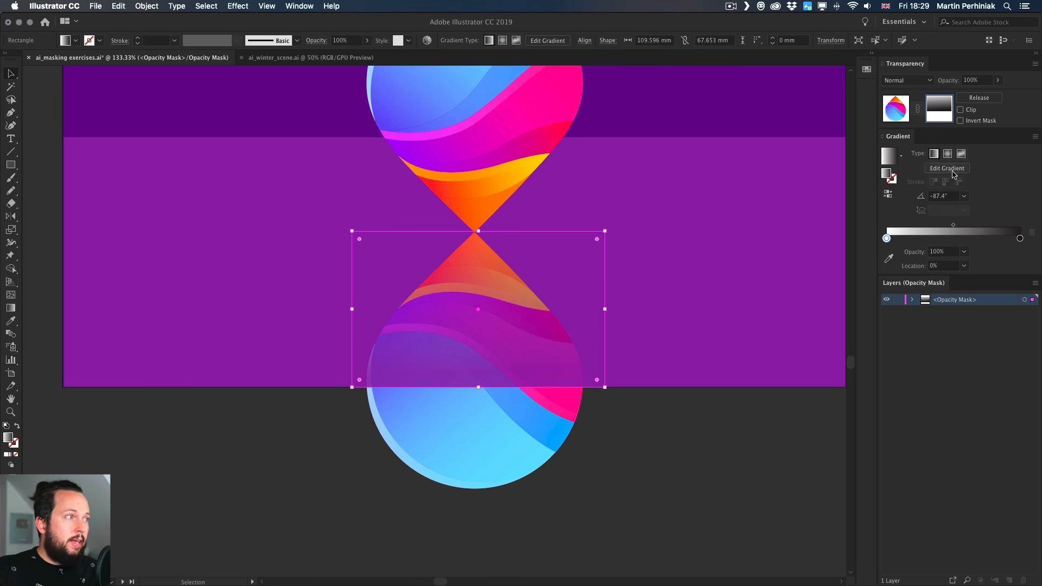
{"action": "left_click", "coordinate": [960, 110]}
{"action": "left_click", "coordinate": [544, 509]}
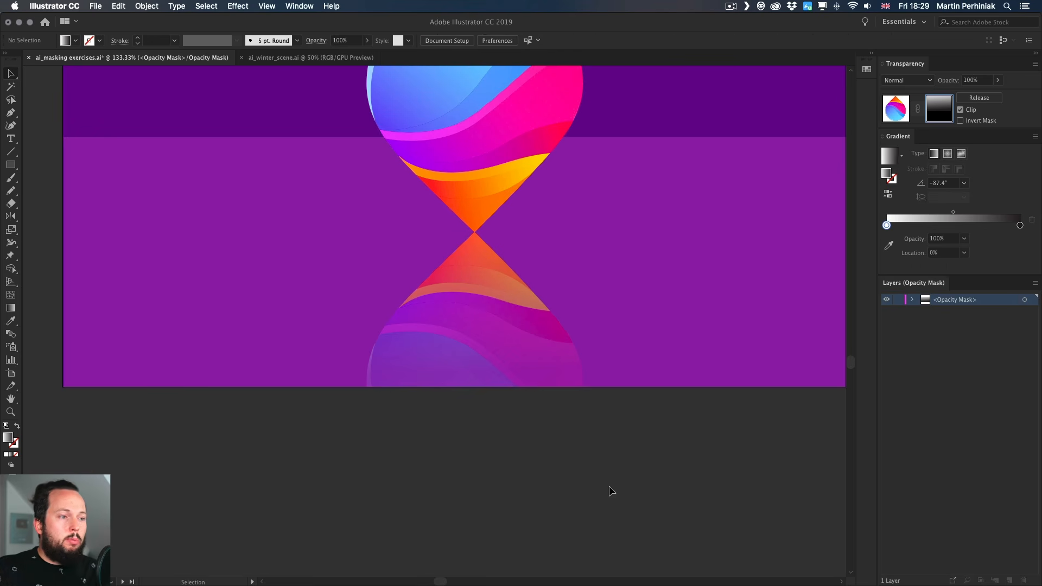
- Try a reversed gradient in the mask rectangle, redraw it downward at about -90.7° from above the pin's tip, and deselect it
{"action": "left_click_drag", "start_coordinate": [655, 443], "coordinate": [574, 553]}
{"action": "left_click_drag", "start_coordinate": [463, 265], "coordinate": [390, 390]}
{"action": "left_click", "coordinate": [392, 395]}
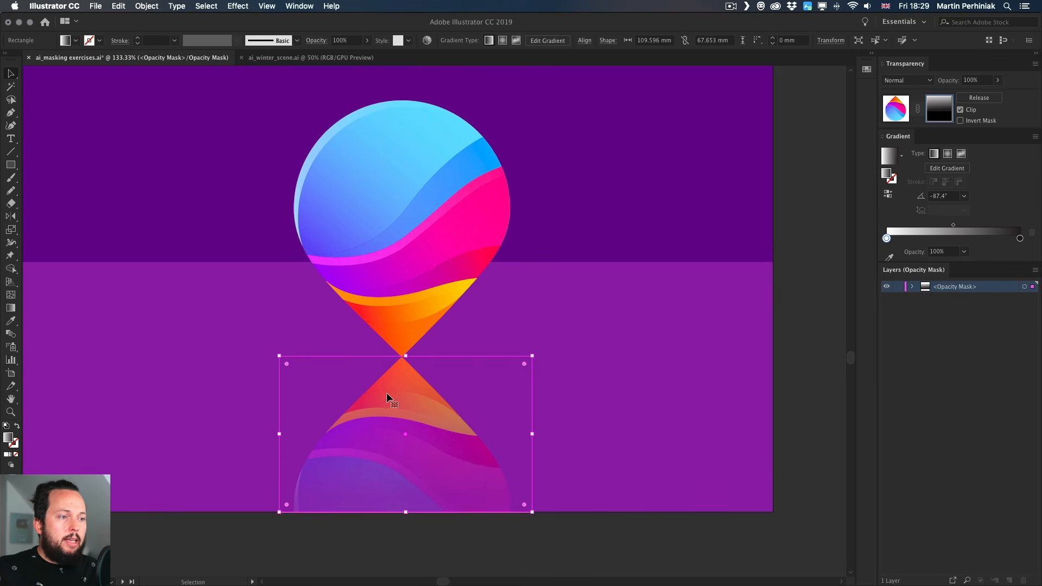
{"action": "key", "text": "g"}
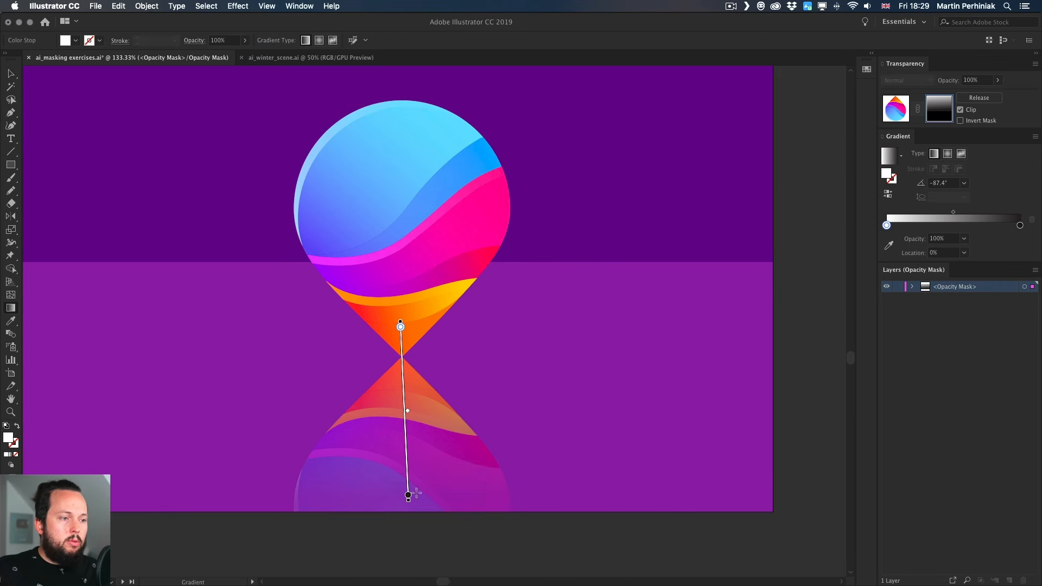
{"action": "mouse_move", "coordinate": [440, 365]}
{"action": "left_mouse_down"}
{"action": "mouse_move", "coordinate": [436, 477]}
{"action": "mouse_move", "coordinate": [478, 423]}
{"action": "mouse_move", "coordinate": [472, 326]}
{"action": "mouse_move", "coordinate": [477, 480]}
{"action": "mouse_move", "coordinate": [479, 332]}
{"action": "mouse_move", "coordinate": [481, 405]}
{"action": "left_mouse_up"}
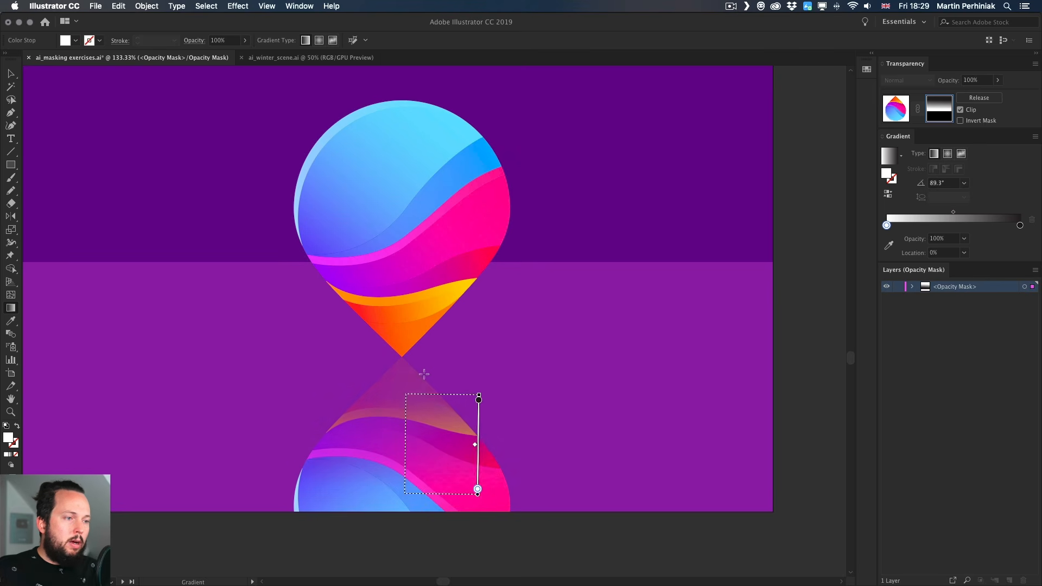
{"action": "mouse_move", "coordinate": [394, 325]}
{"action": "left_mouse_down"}
{"action": "mouse_move", "coordinate": [396, 482]}
{"action": "mouse_move", "coordinate": [396, 435]}
{"action": "mouse_move", "coordinate": [396, 472]}
{"action": "left_mouse_up"}
{"action": "key", "text": "v"}
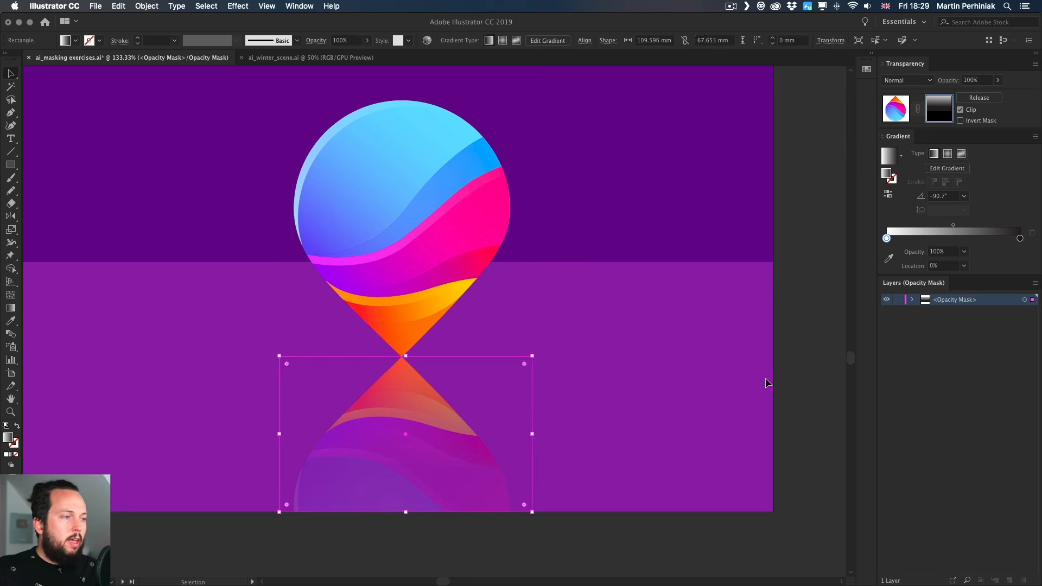
{"action": "left_click", "coordinate": [797, 380]}
- Reduce the mask rectangle's opacity to about 62% to make the reflection fainter, and deselect it
{"action": "left_click_drag", "start_coordinate": [539, 342], "coordinate": [605, 416]}
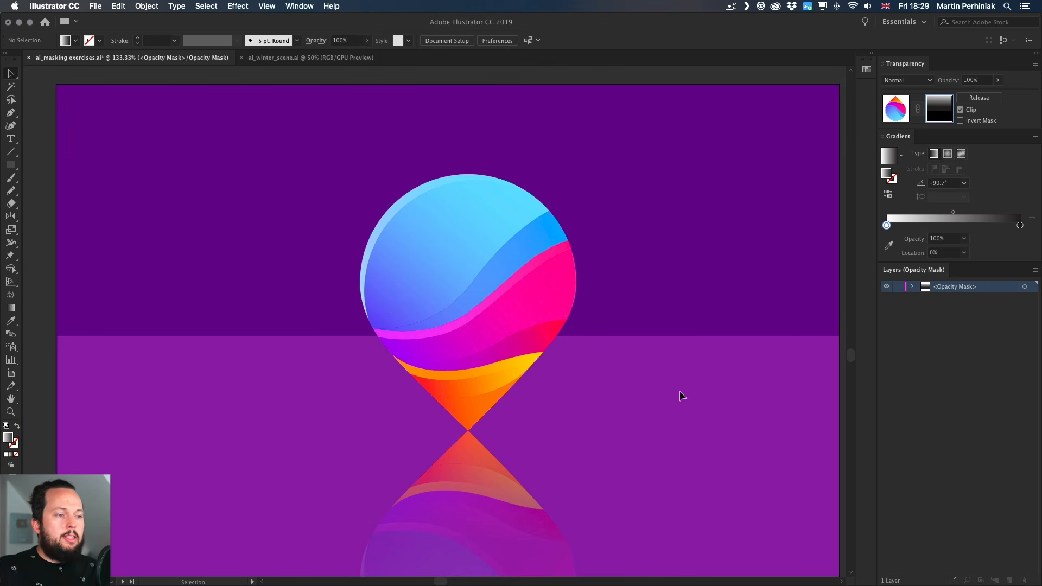
{"action": "left_click", "coordinate": [493, 505]}
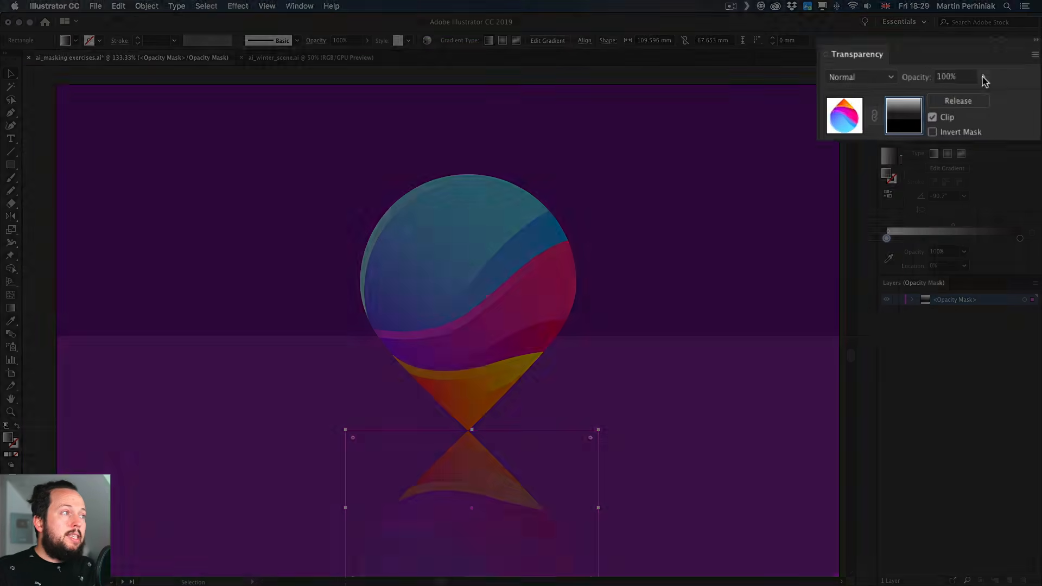
{"action": "left_click", "coordinate": [997, 80]}
{"action": "left_click_drag", "start_coordinate": [997, 92], "coordinate": [983, 94]}
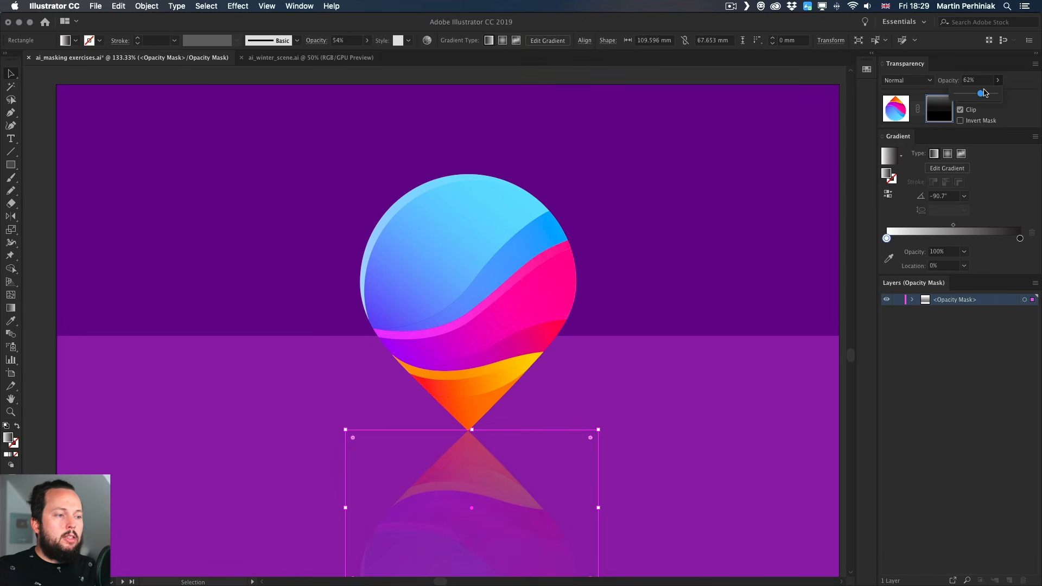
{"action": "left_click", "coordinate": [679, 386]}
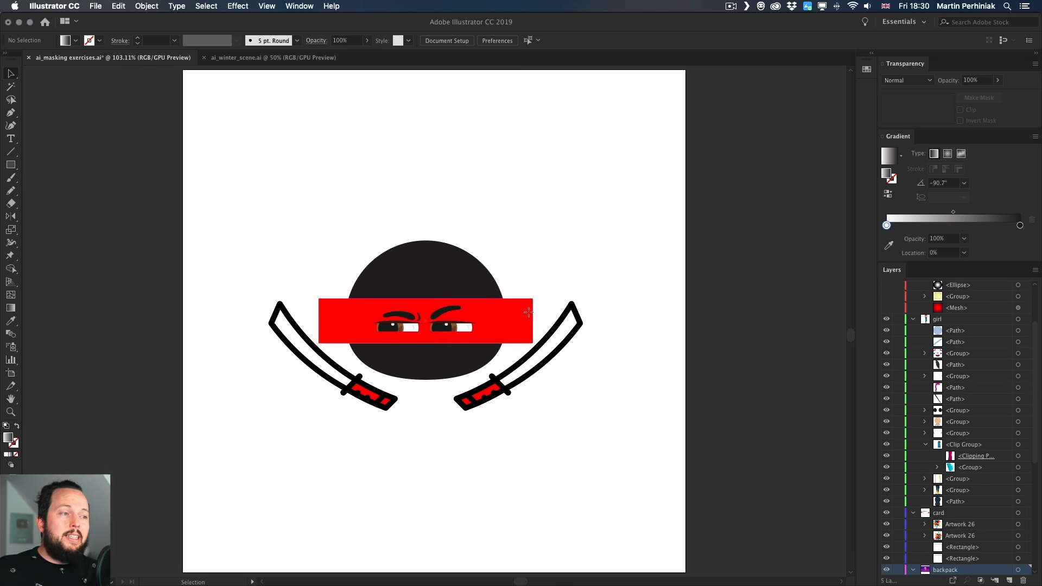
- Bring the ninja's dark head shape in front of the red band and make a clipping mask from the two
{"action": "left_click", "coordinate": [528, 312]}
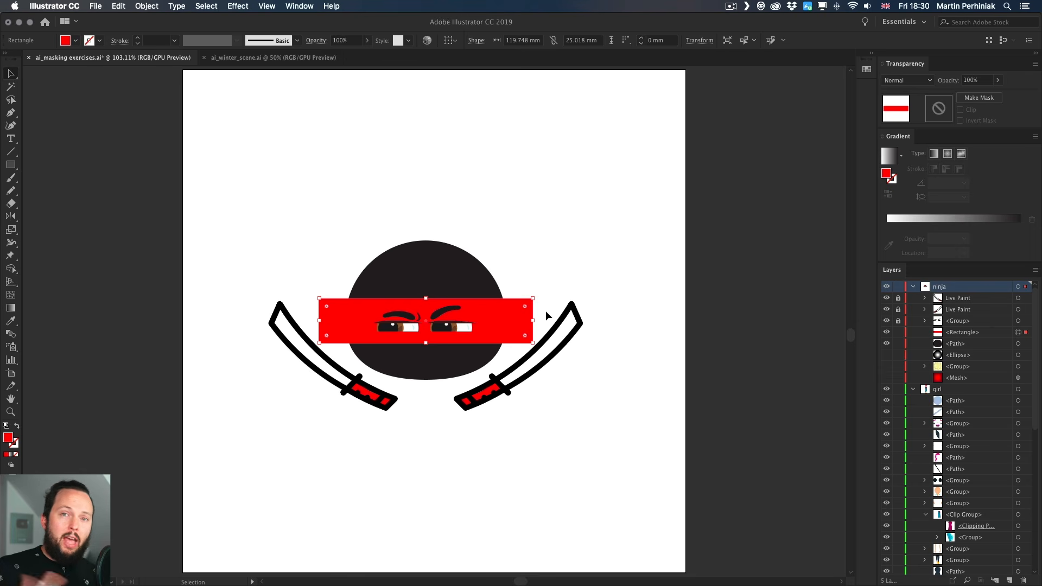
{"action": "left_click", "coordinate": [485, 270]}
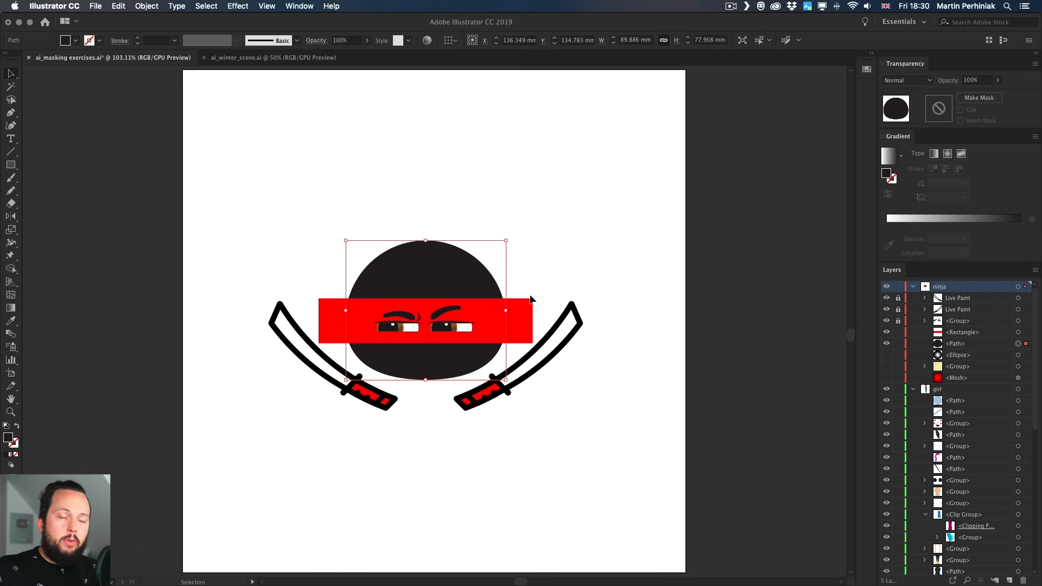
{"action": "key", "text": "super+bracketright"}
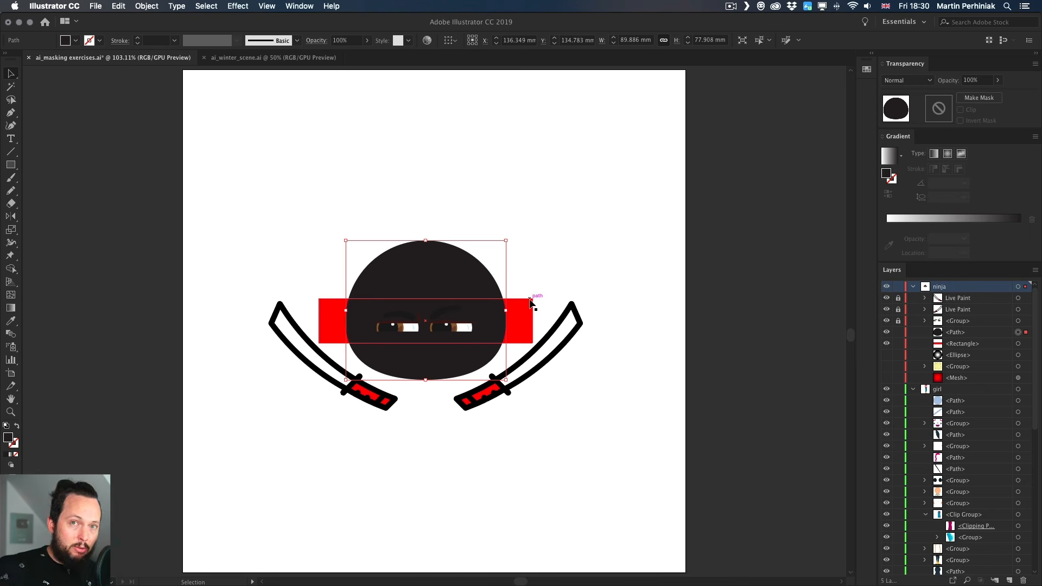
{"action": "left_click", "coordinate": [526, 320], "text": "shift"}
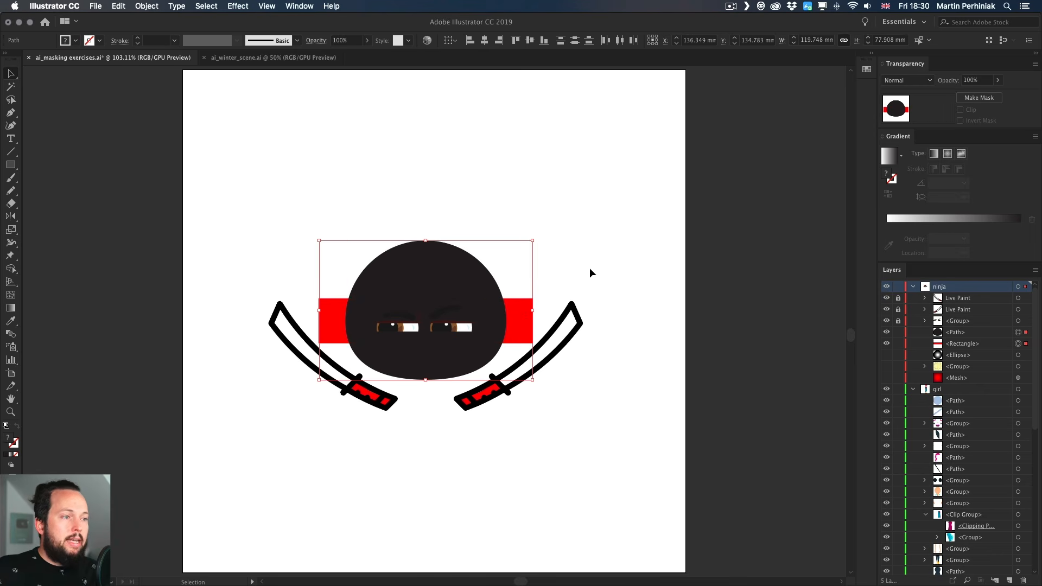
{"action": "key", "text": "super+7"}
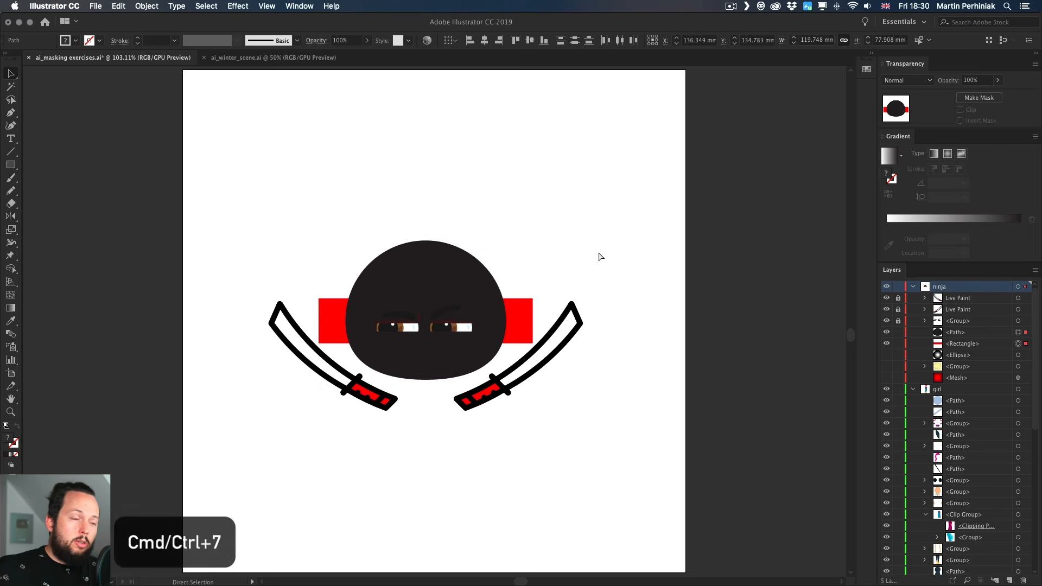
{"action": "key", "text": "v"}
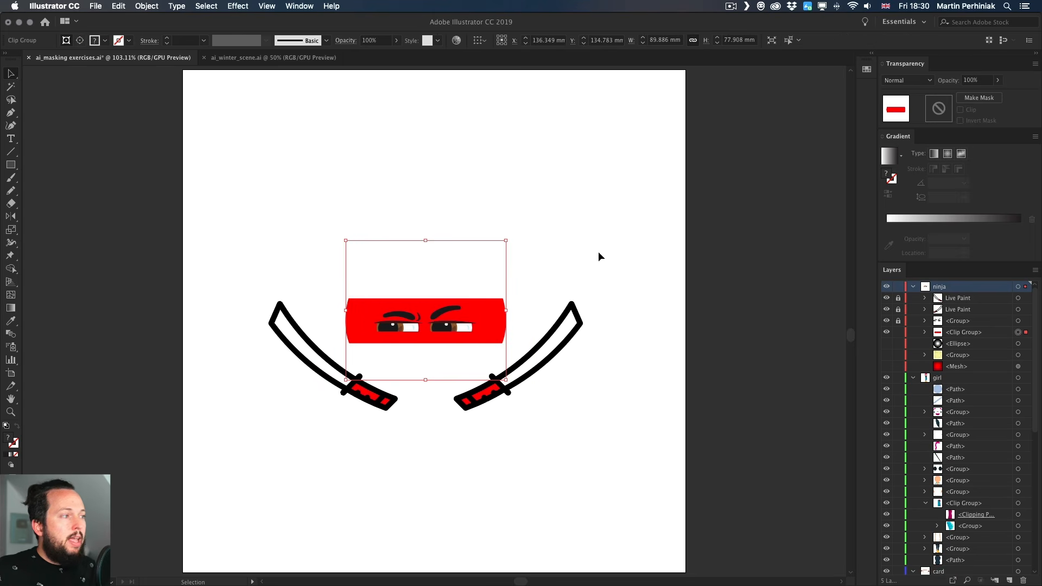
- Expand the clip group, target its clipping path, fill it with black, and deselect it
{"action": "left_click", "coordinate": [925, 333]}
{"action": "left_click", "coordinate": [1018, 344]}
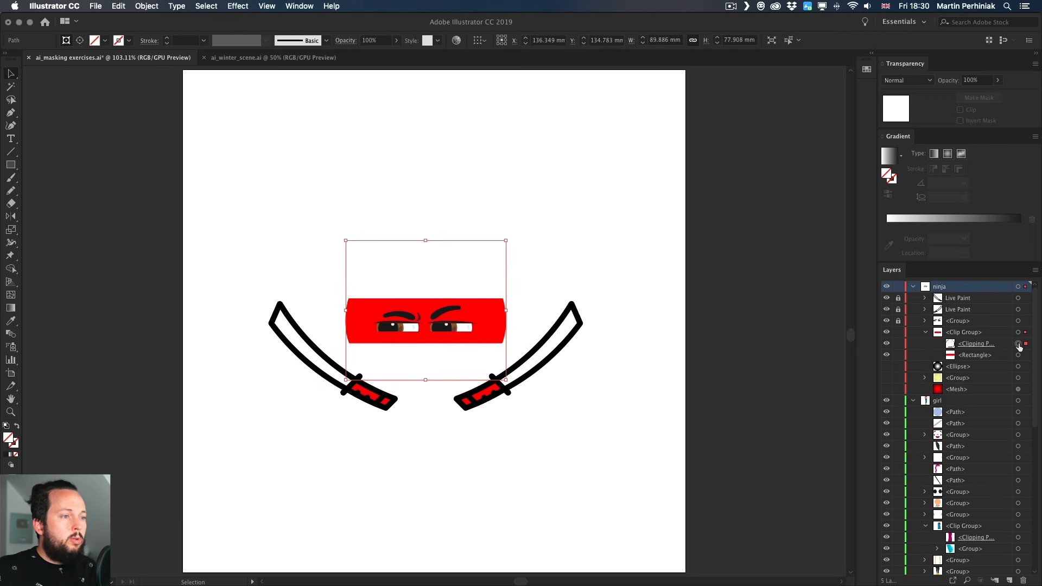
{"action": "left_click", "coordinate": [103, 42]}
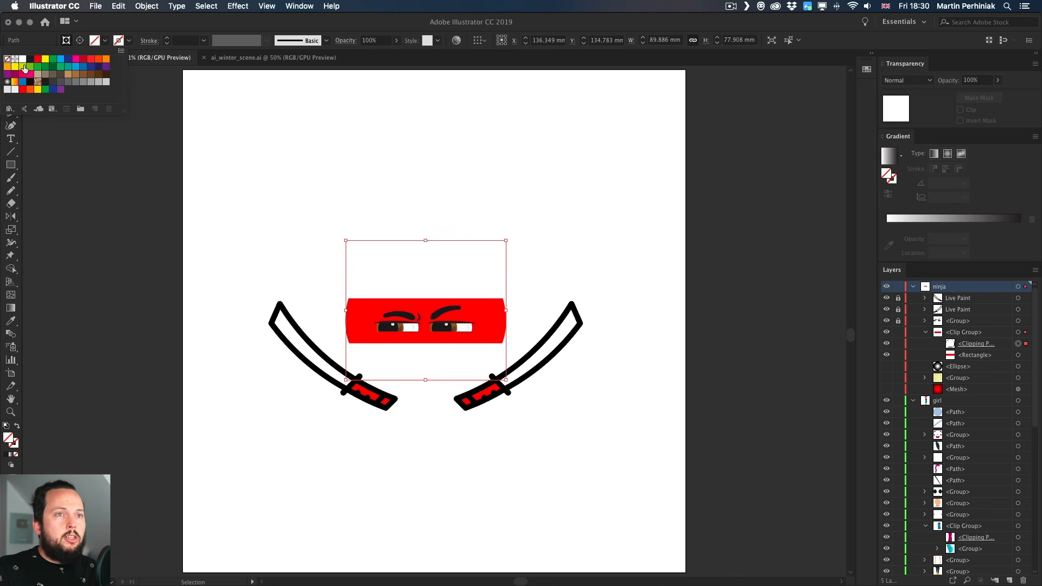
{"action": "left_click", "coordinate": [29, 59]}
{"action": "left_click", "coordinate": [668, 179]}
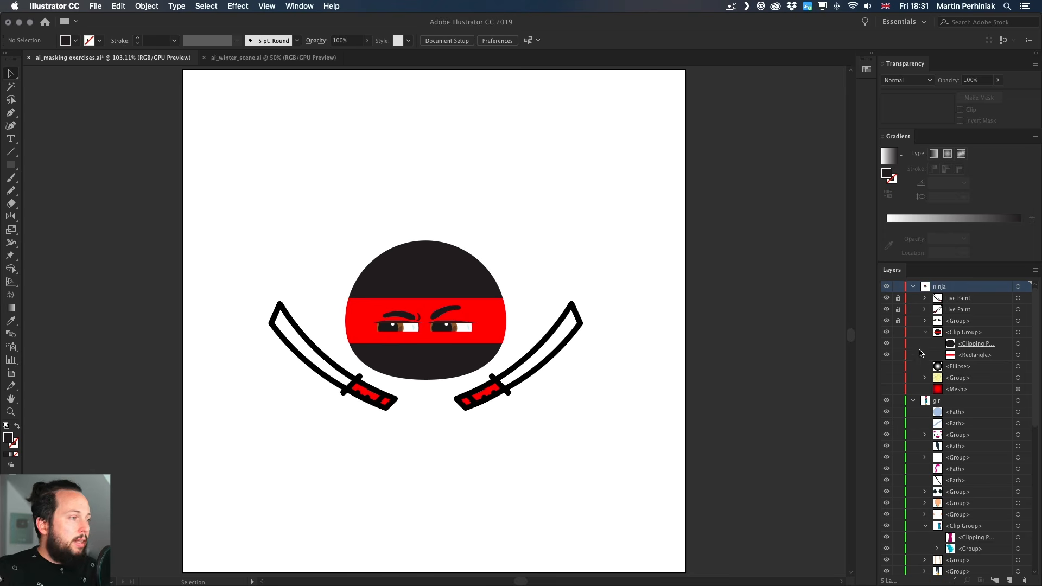
- Show the hidden red mesh background, the sun-ray group and the radial-gradient ellipse behind the ninja
{"action": "left_click", "coordinate": [886, 386]}
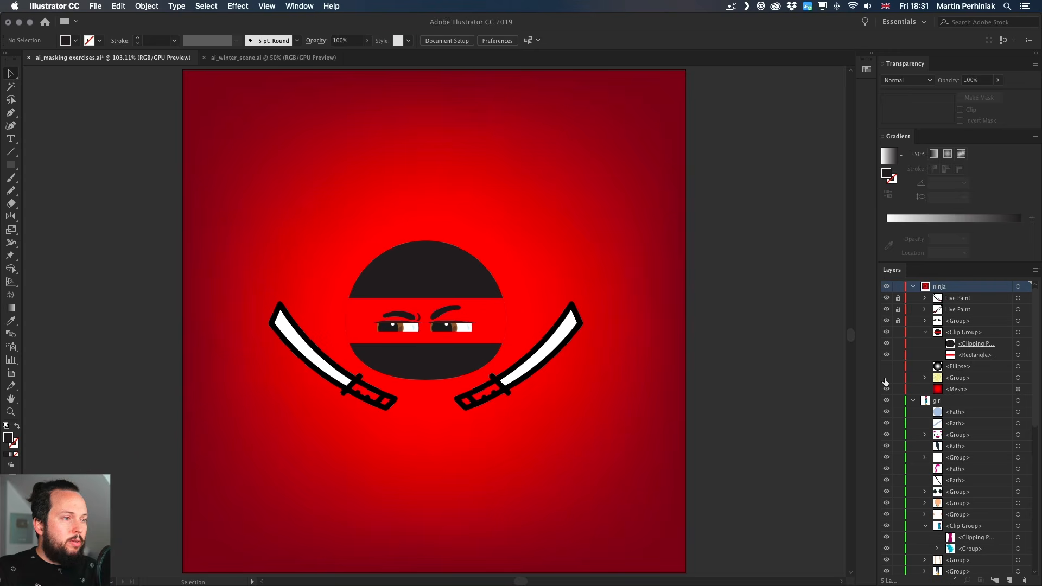
{"action": "left_click", "coordinate": [886, 380]}
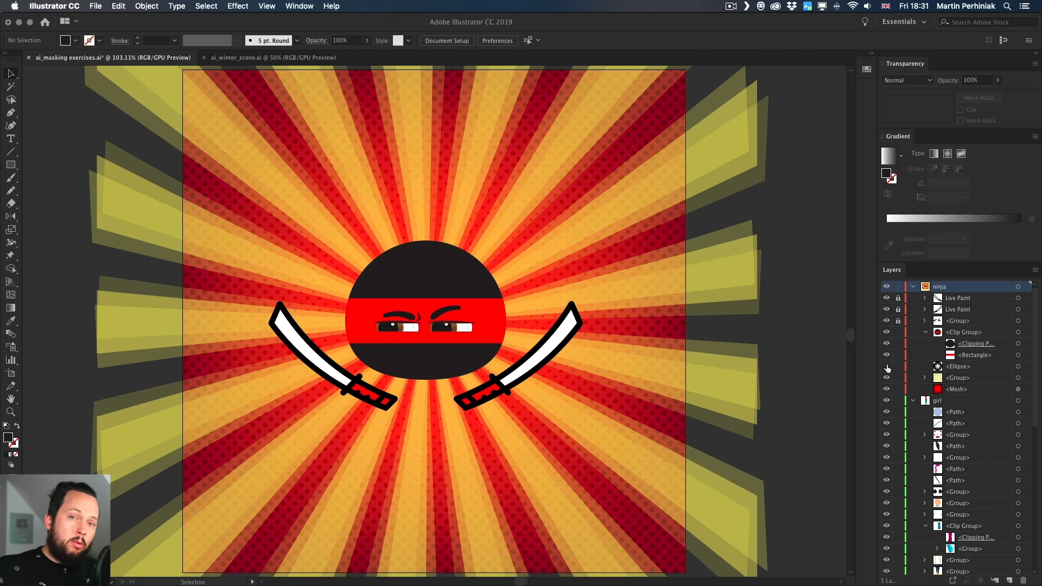
{"action": "left_click", "coordinate": [887, 367]}
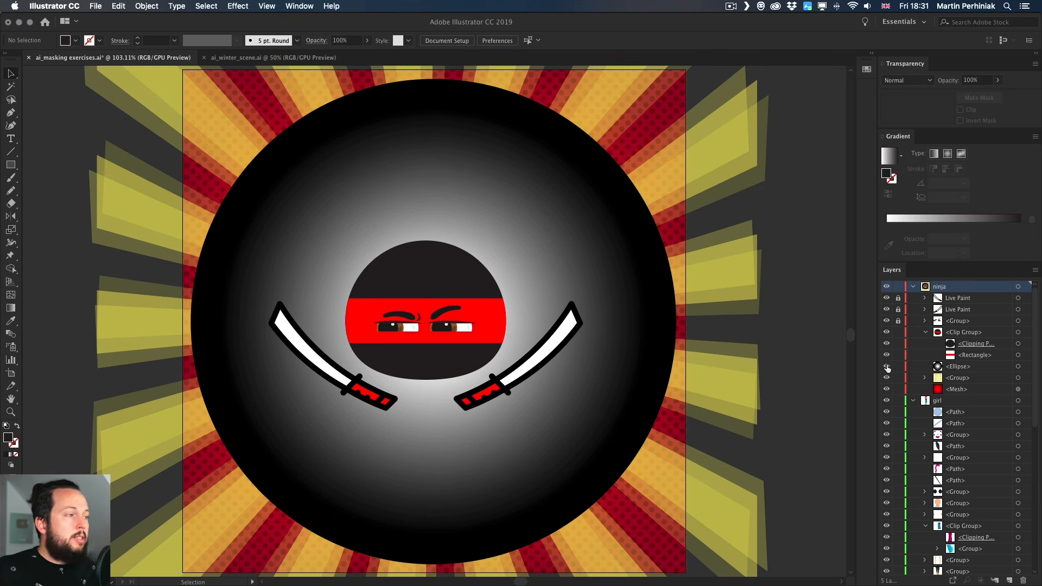
{"action": "left_click", "coordinate": [887, 367]}
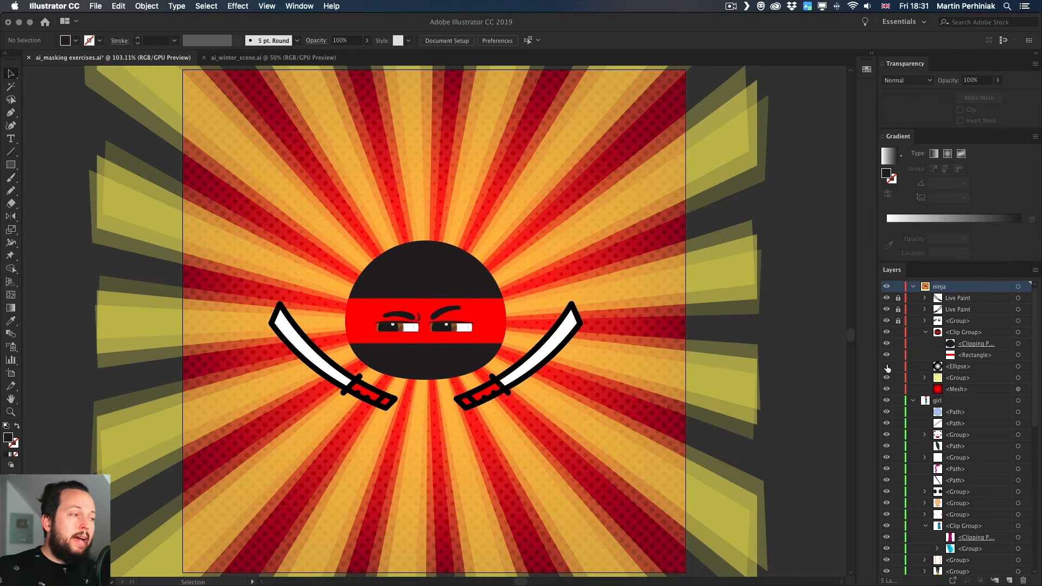
{"action": "left_click", "coordinate": [886, 367]}
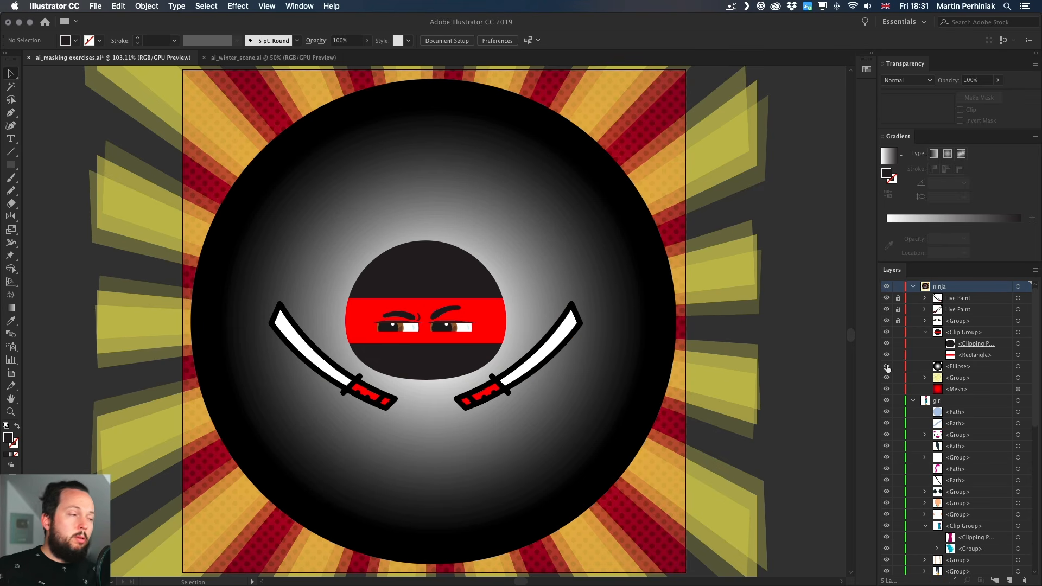
- Make an opacity mask from the radial-gradient ellipse and the sun-ray group so the rays fade outward, and deselect it
{"action": "left_click", "coordinate": [1018, 367]}
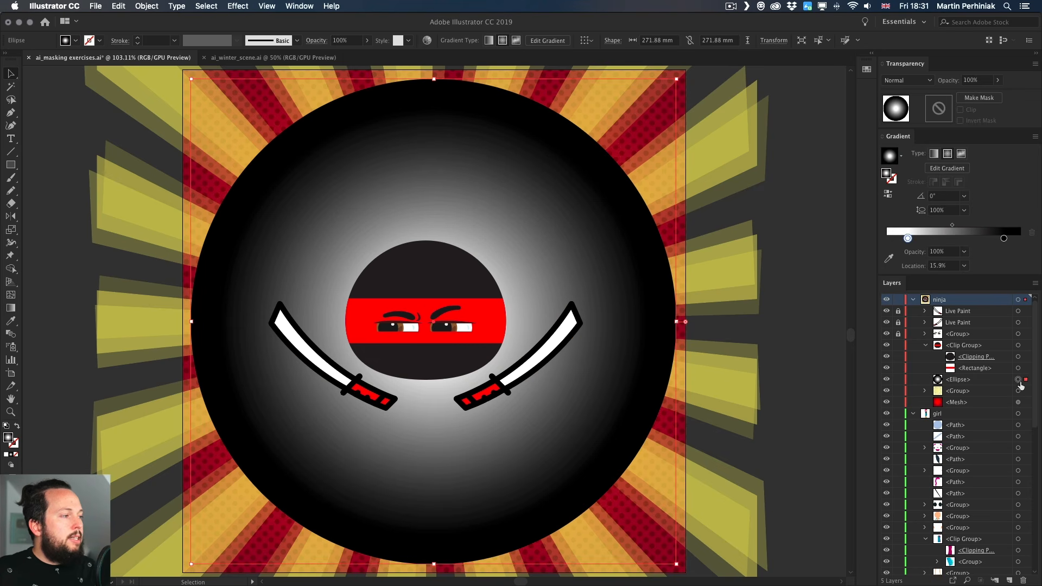
{"action": "left_click", "coordinate": [1018, 391], "text": "shift"}
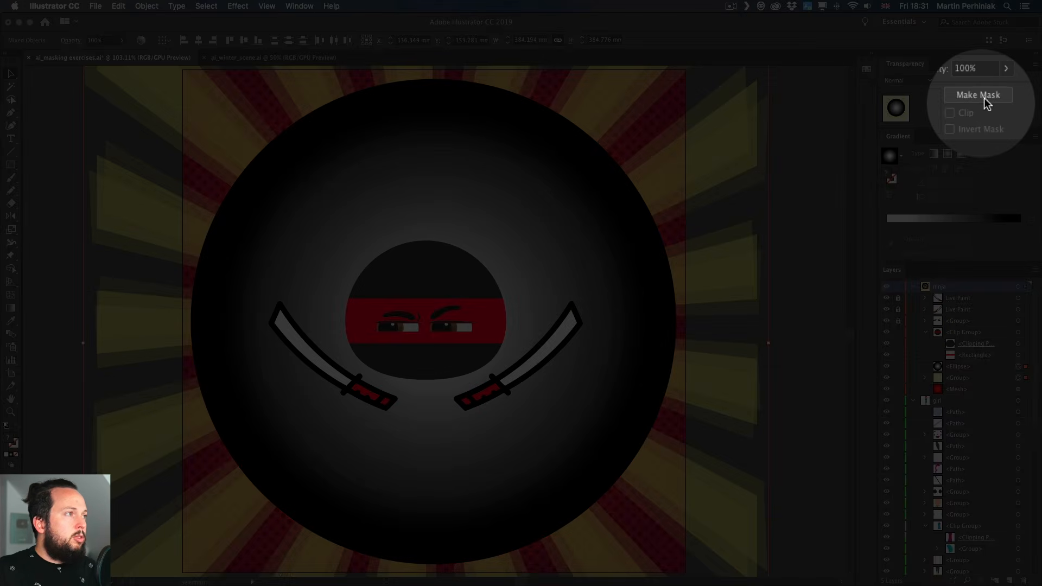
{"action": "left_click", "coordinate": [979, 96]}
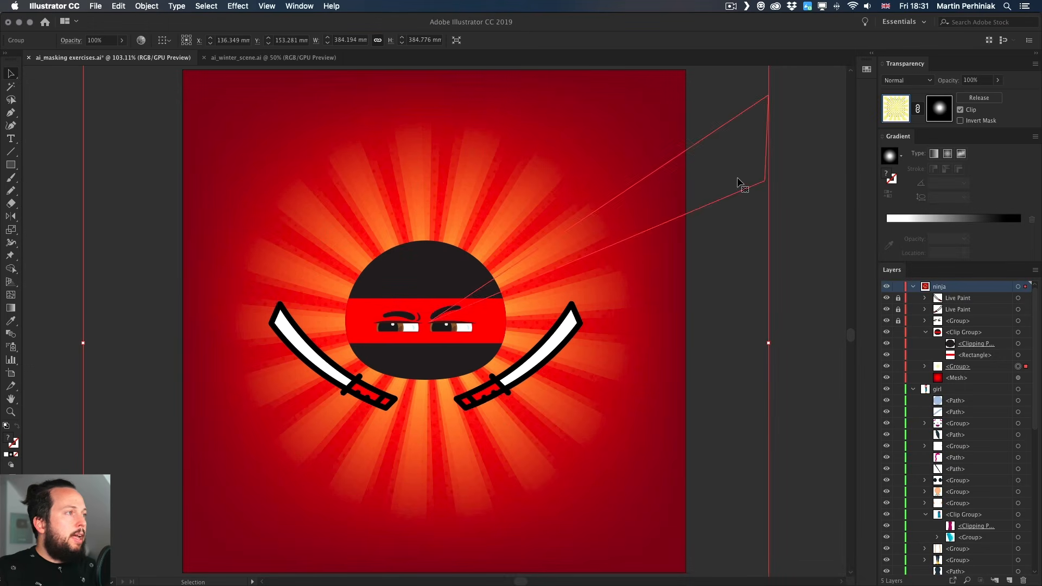
{"action": "left_click", "coordinate": [817, 178]}
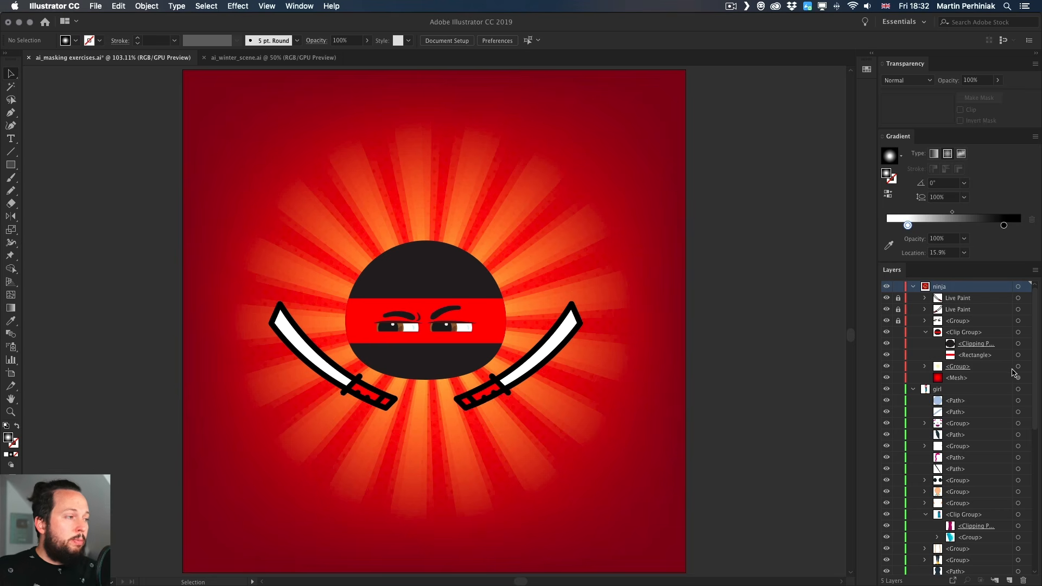
- Edit the rays' opacity mask gradient, moving the white stop outward and the black stop to about 88.8%, and deselect the ellipse
{"action": "left_click", "coordinate": [925, 366]}
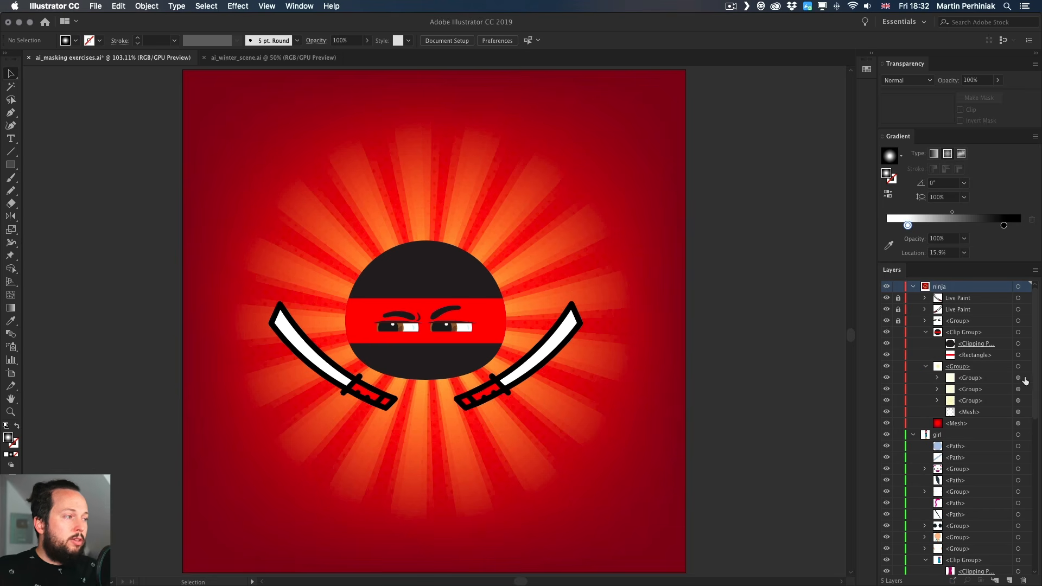
{"action": "left_click", "coordinate": [1018, 378]}
{"action": "left_click", "coordinate": [938, 110]}
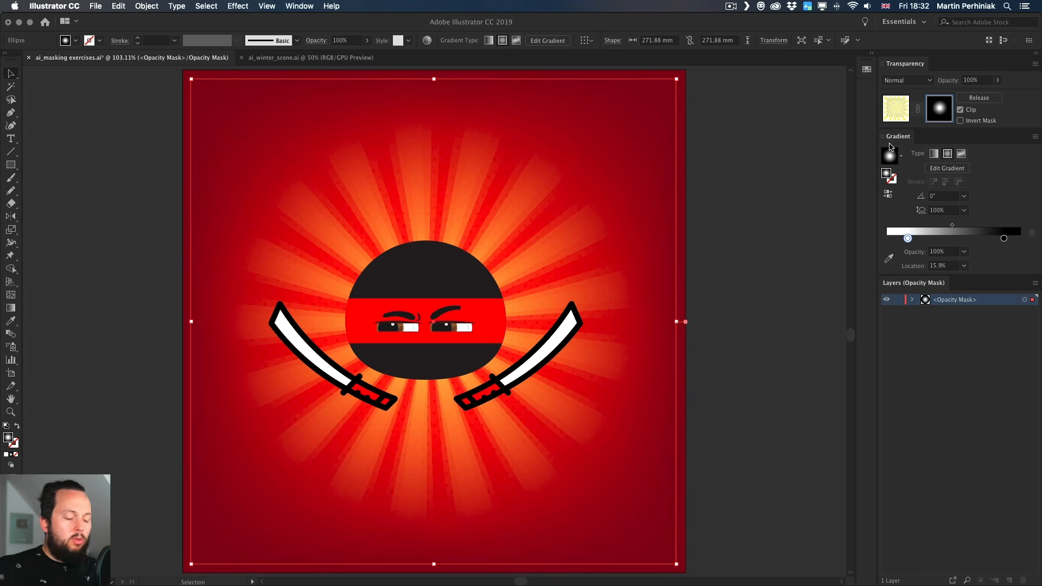
{"action": "key", "text": "g"}
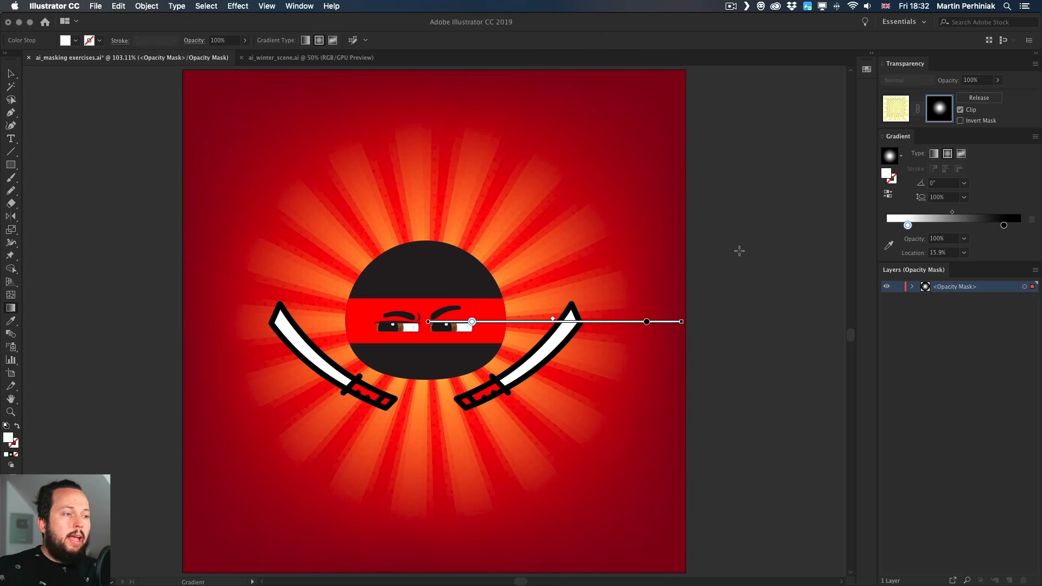
{"action": "mouse_move", "coordinate": [472, 322]}
{"action": "left_mouse_down"}
{"action": "mouse_move", "coordinate": [575, 324]}
{"action": "mouse_move", "coordinate": [530, 322]}
{"action": "left_mouse_up"}
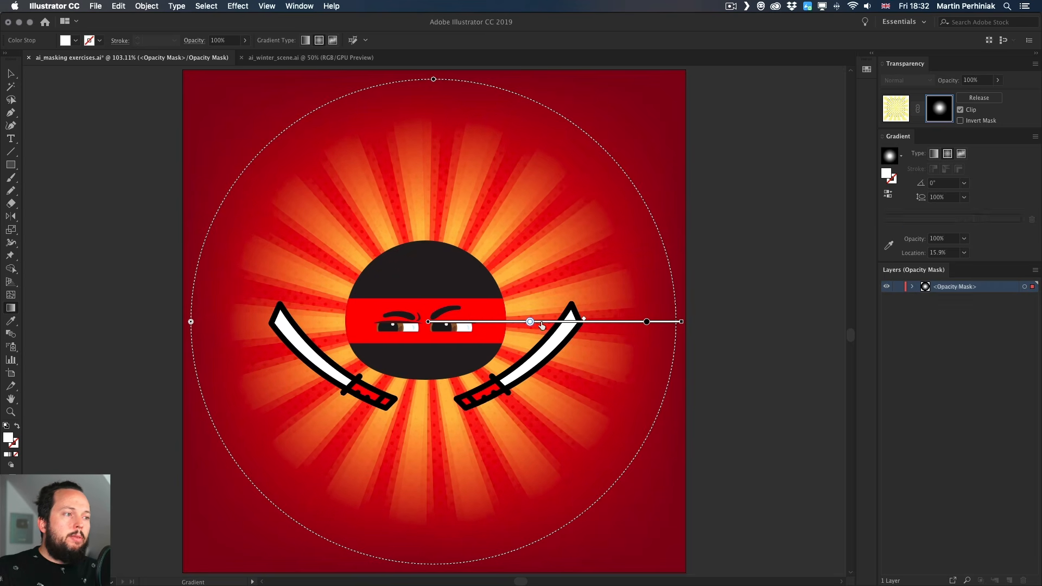
{"action": "left_click", "coordinate": [645, 322]}
{"action": "mouse_move", "coordinate": [643, 323]}
{"action": "left_mouse_down"}
{"action": "mouse_move", "coordinate": [561, 322]}
{"action": "mouse_move", "coordinate": [677, 325]}
{"action": "mouse_move", "coordinate": [576, 322]}
{"action": "mouse_move", "coordinate": [648, 321]}
{"action": "left_mouse_up"}
{"action": "key", "text": "v"}
{"action": "left_click", "coordinate": [781, 241]}
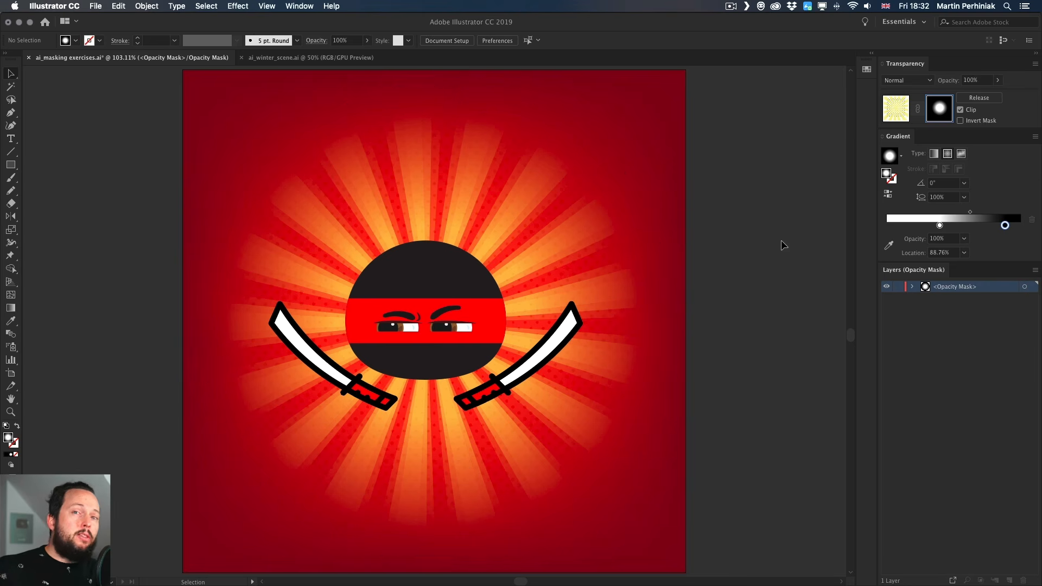
- Switch to the ai_winter_scene.ai document and show the whole scene at 50% zoom
{"action": "left_click", "coordinate": [280, 58]}
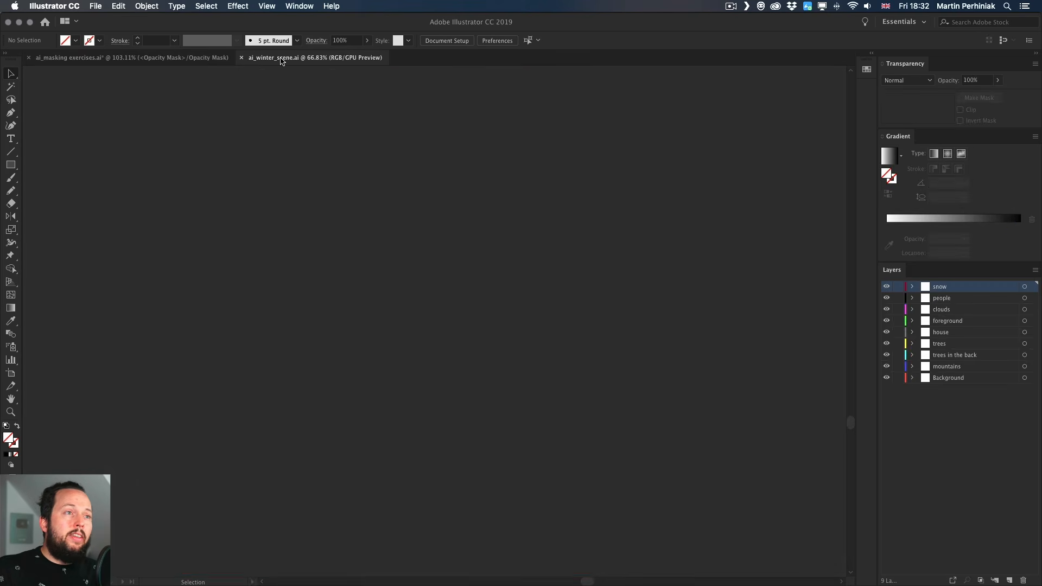
{"action": "key", "text": "super+0"}
{"action": "key", "text": "super+minus"}
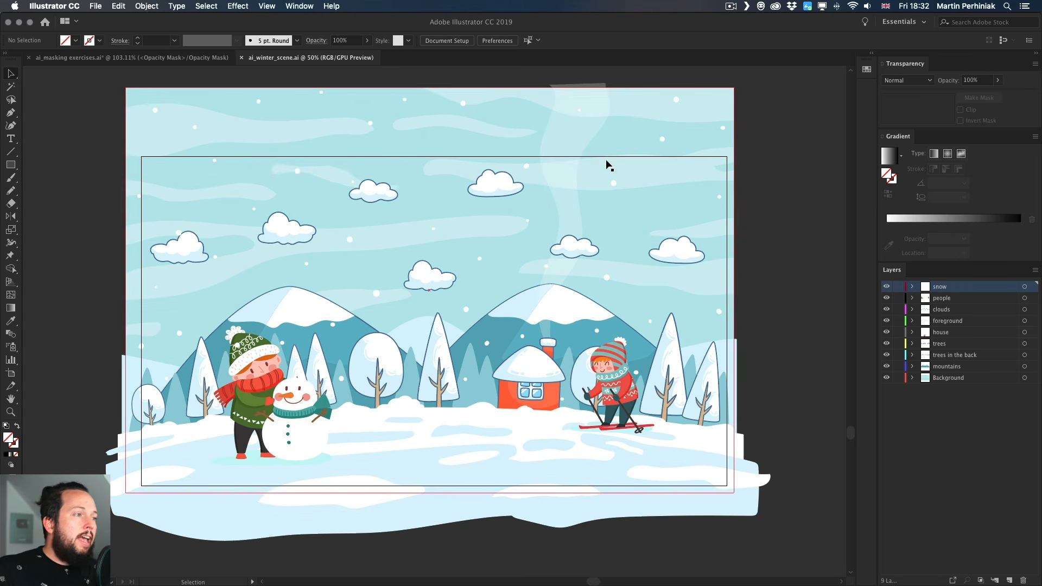
{"action": "mouse_move", "coordinate": [804, 290]}
{"action": "left_mouse_down"}
{"action": "mouse_move", "coordinate": [796, 305]}
{"action": "mouse_move", "coordinate": [793, 288]}
{"action": "left_mouse_up"}
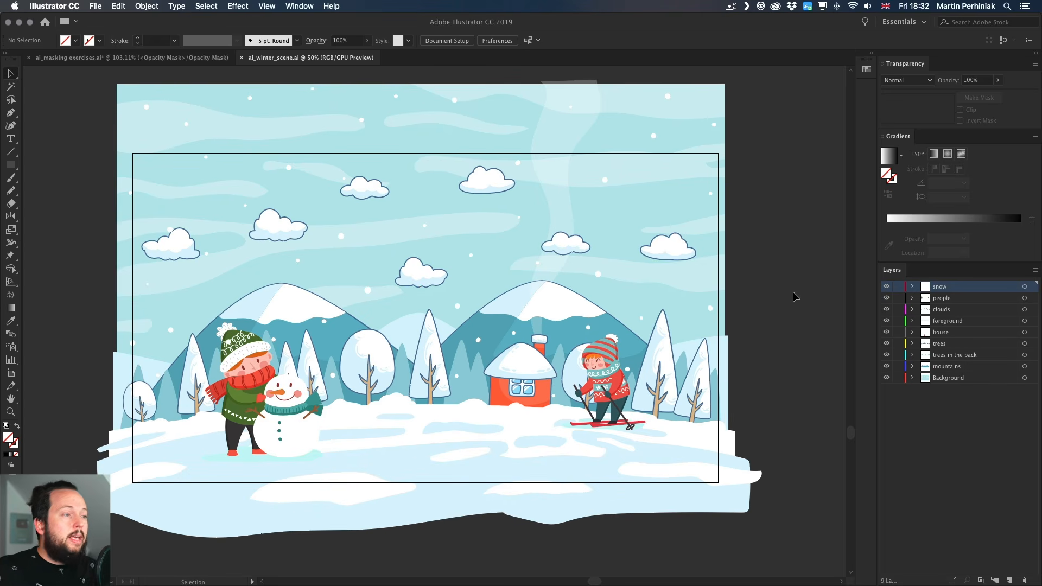
{"action": "scroll", "coordinate": [760, 279], "scroll_direction": "up", "scroll_amount": 2}
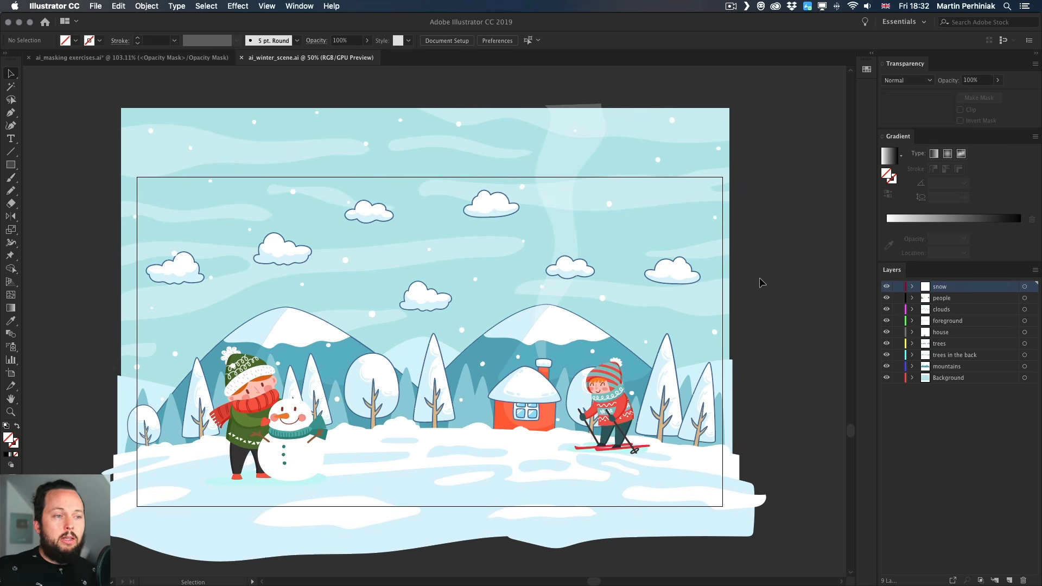
- Turn the snow, people and clouds layers off and on one by one to examine what each contains
{"action": "left_click", "coordinate": [886, 286]}
{"action": "left_click", "coordinate": [886, 286]}
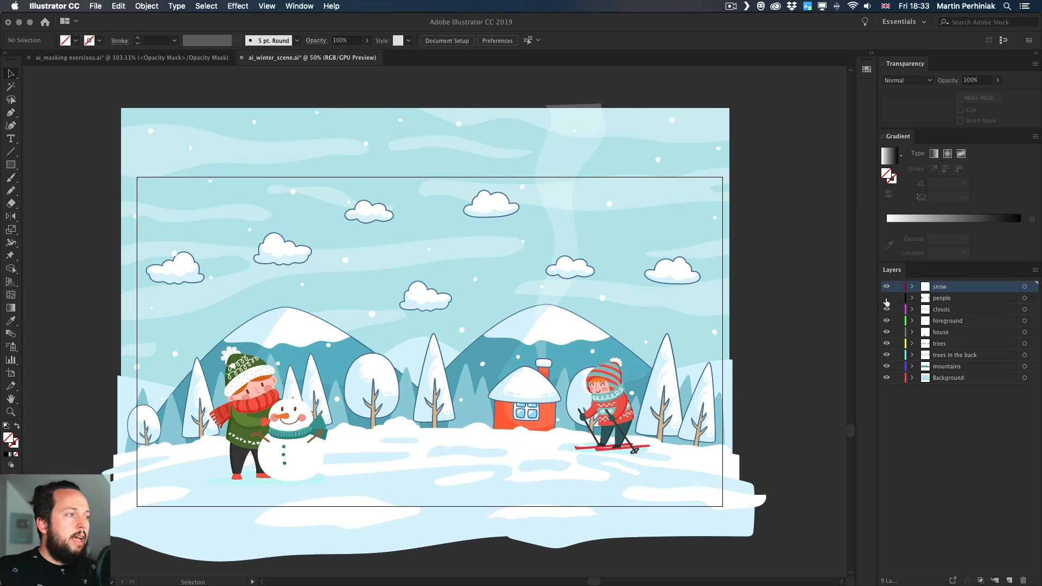
{"action": "left_click", "coordinate": [886, 297]}
{"action": "left_click", "coordinate": [887, 298]}
{"action": "left_click", "coordinate": [887, 310]}
{"action": "left_click", "coordinate": [886, 309]}
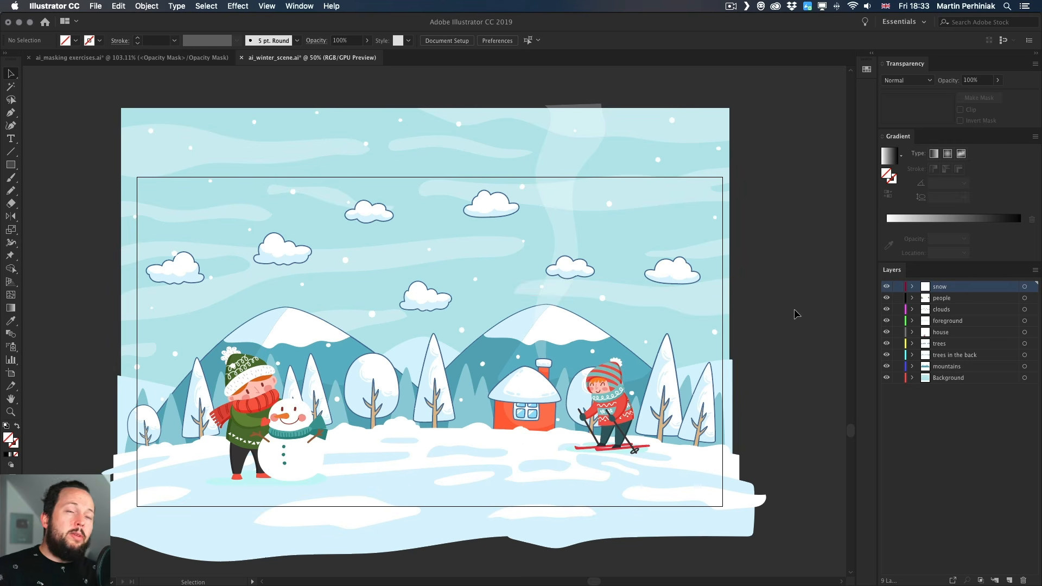
- Create a new layer above the snow layer and name it MASK
{"action": "scroll", "coordinate": [794, 305], "scroll_direction": "right", "scroll_amount": 2}
{"action": "scroll", "coordinate": [793, 305], "scroll_direction": "down", "scroll_amount": 1}
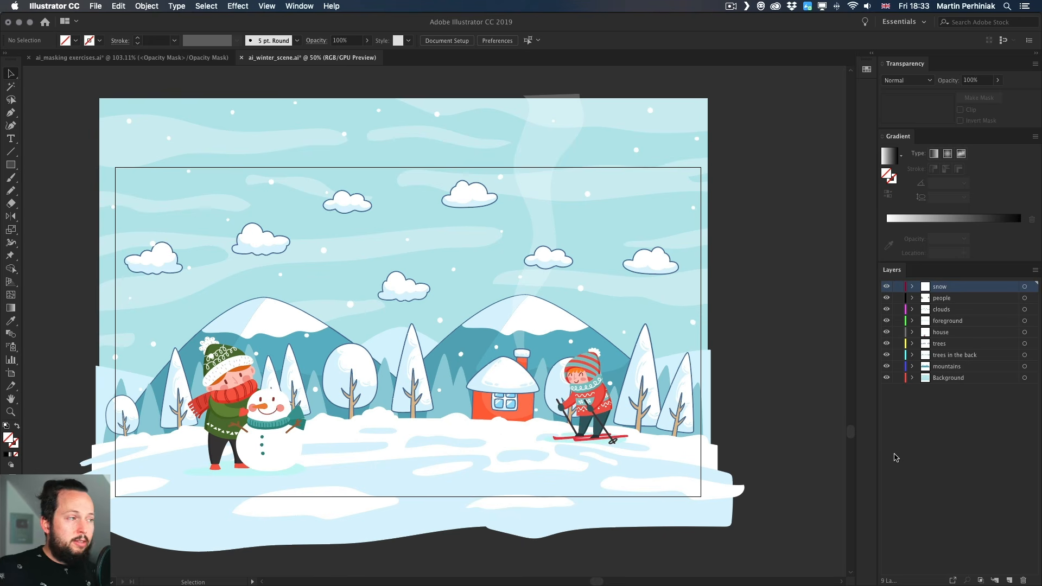
{"action": "left_click", "coordinate": [1010, 580]}
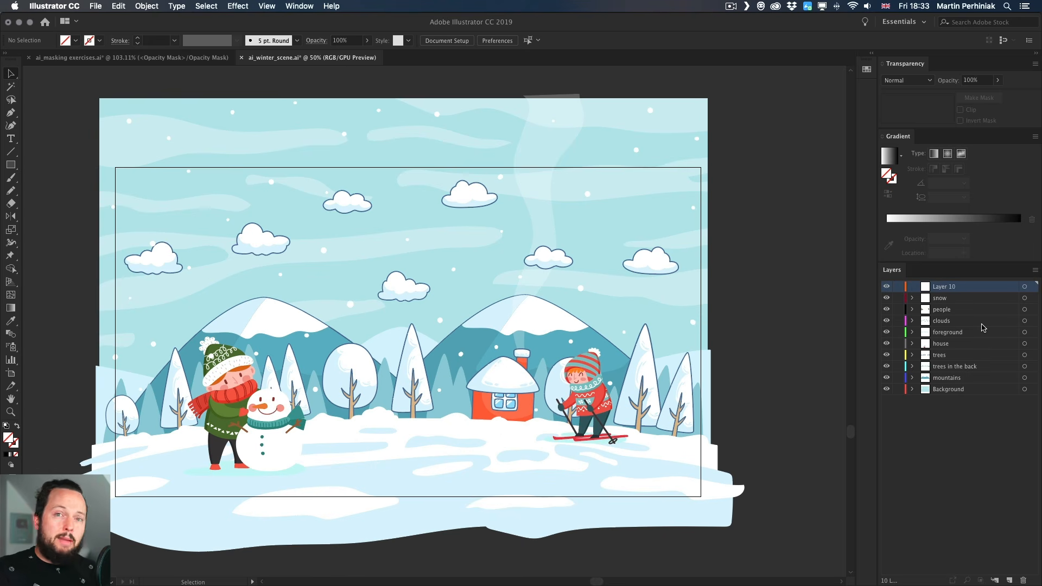
{"action": "double_click", "coordinate": [949, 287]}
{"action": "type", "text": "MASK"}
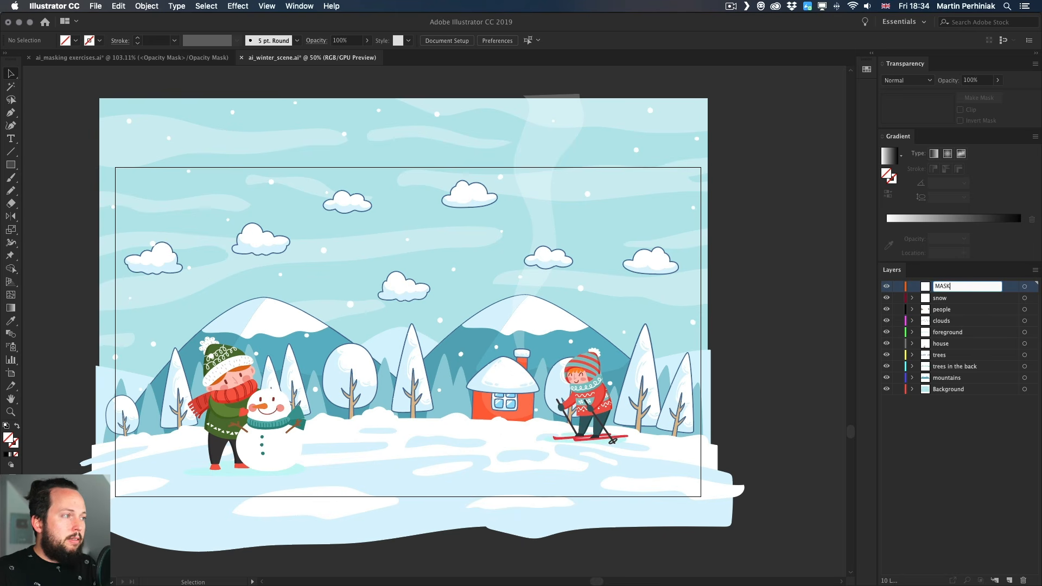
{"action": "key", "text": "Return"}
- Draw a rectangle about 1858 x 1010 pt on the MASK layer, just inside the artboard edges
{"action": "key", "text": "m"}
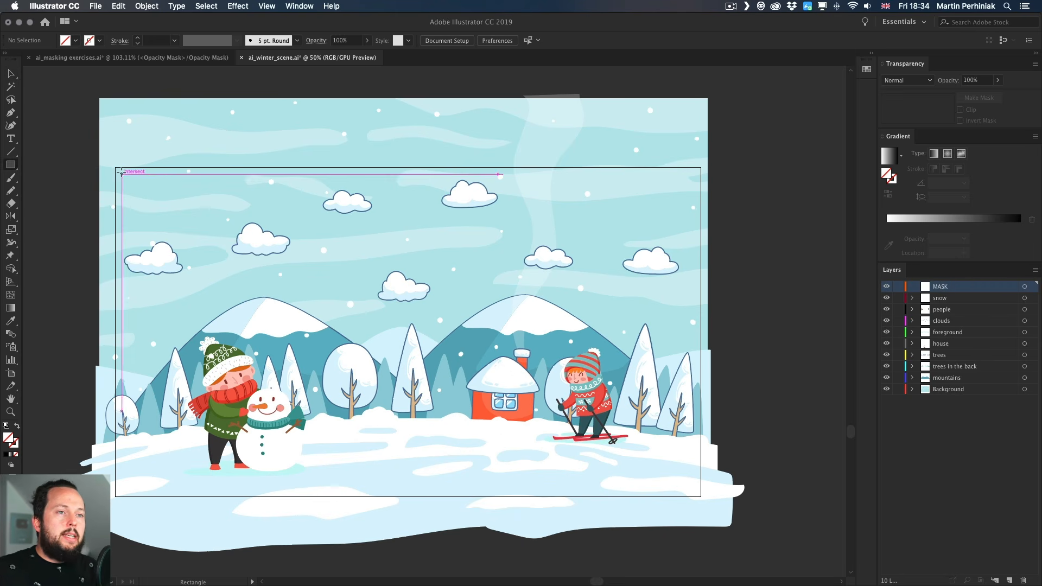
{"action": "left_click_drag", "start_coordinate": [124, 174], "coordinate": [691, 486]}
{"action": "key", "text": "v"}
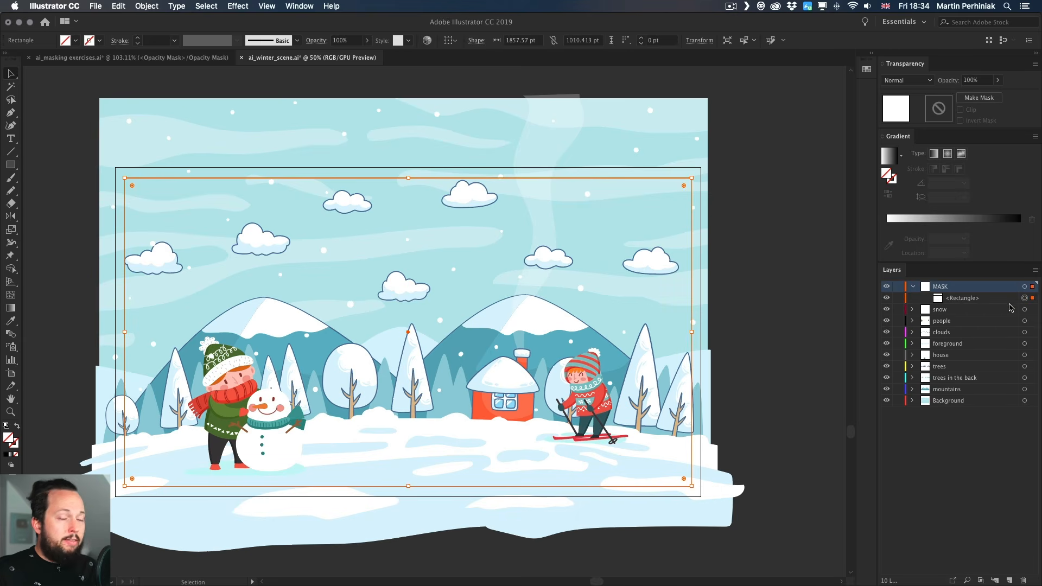
- Make the rectangle the clipping mask of the whole MASK layer and clear the layer highlight
{"action": "left_click", "coordinate": [1034, 271]}
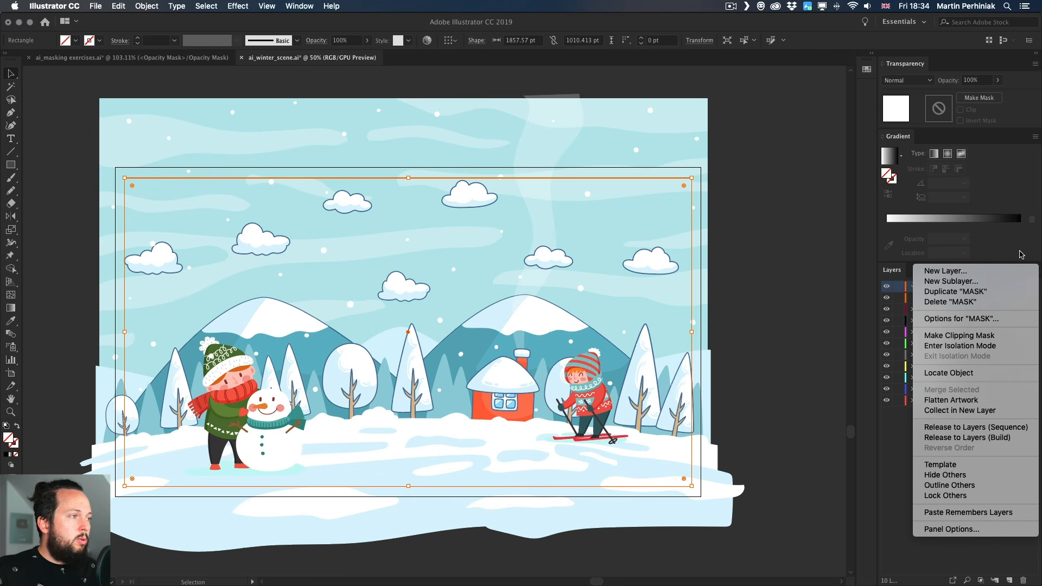
{"action": "left_click", "coordinate": [1035, 273]}
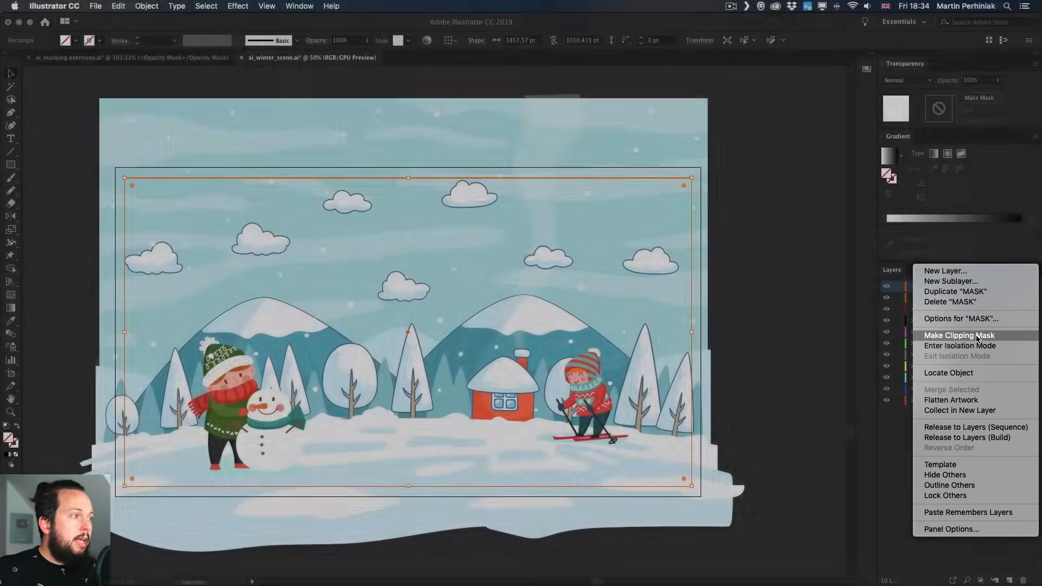
{"action": "left_click", "coordinate": [976, 336]}
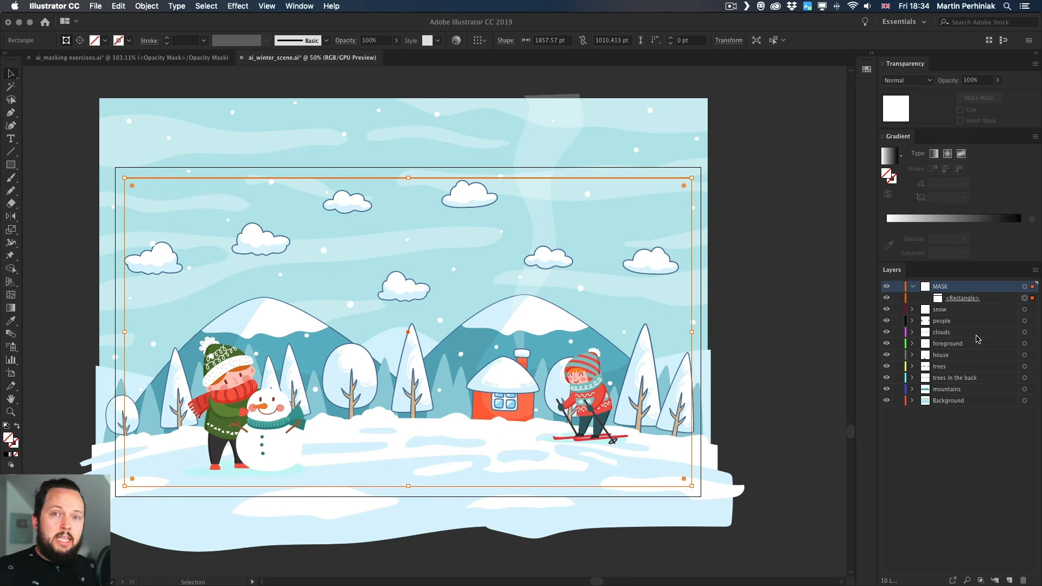
{"action": "left_click", "coordinate": [961, 451]}
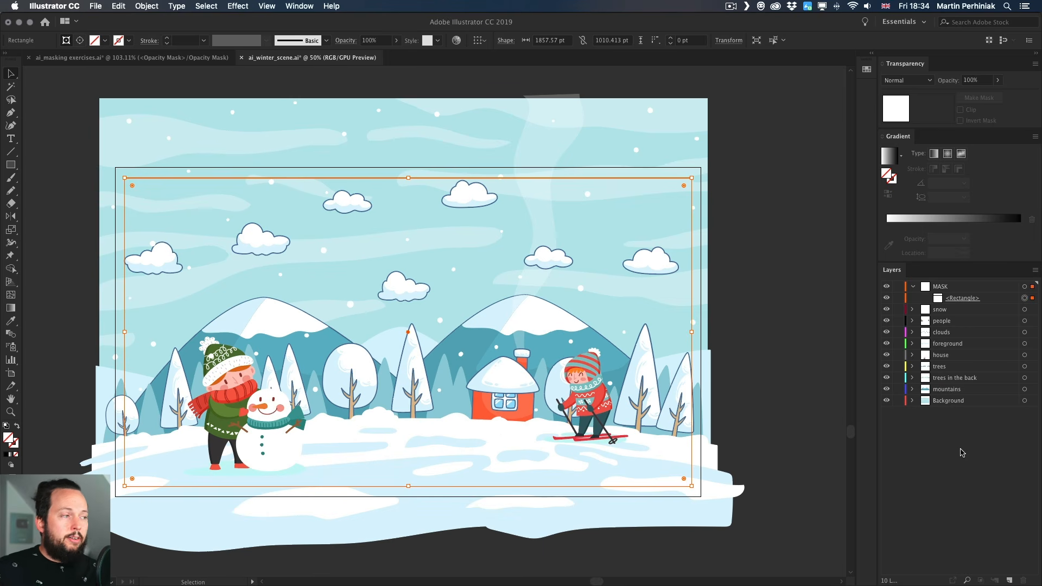
- Move all layers from snow down to Background into the MASK layer, beneath the clipping rectangle, and deselect everything
{"action": "left_click", "coordinate": [953, 314]}
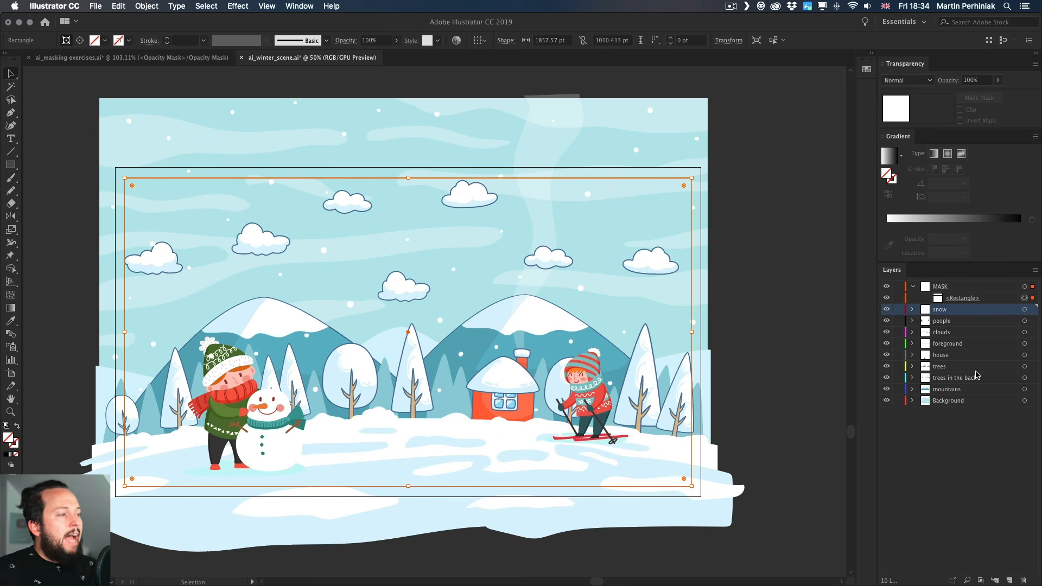
{"action": "left_click", "coordinate": [982, 402], "text": "shift"}
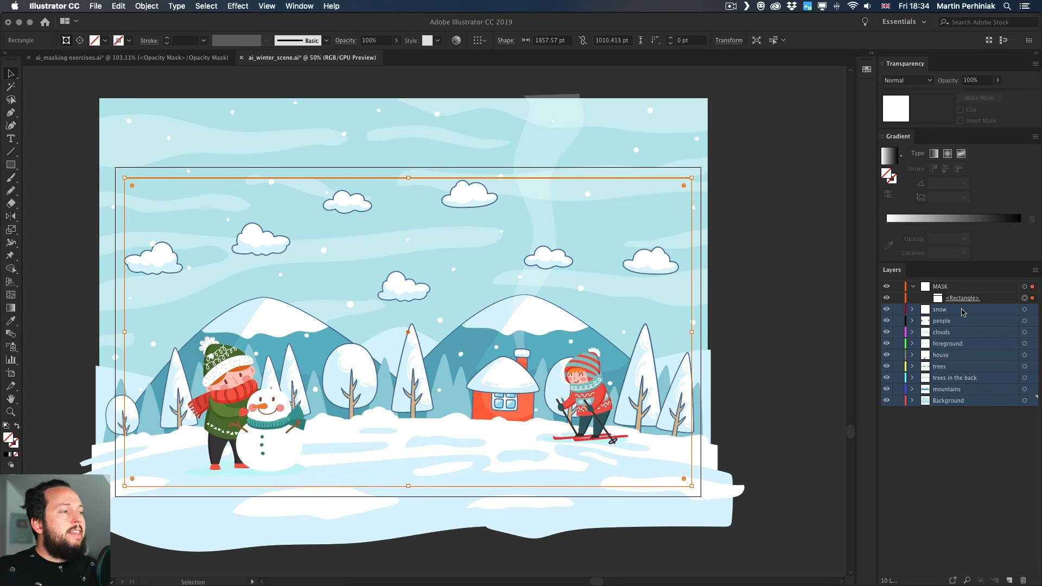
{"action": "mouse_move", "coordinate": [962, 312]}
{"action": "left_mouse_down"}
{"action": "mouse_move", "coordinate": [979, 315]}
{"action": "mouse_move", "coordinate": [979, 304]}
{"action": "left_mouse_up"}
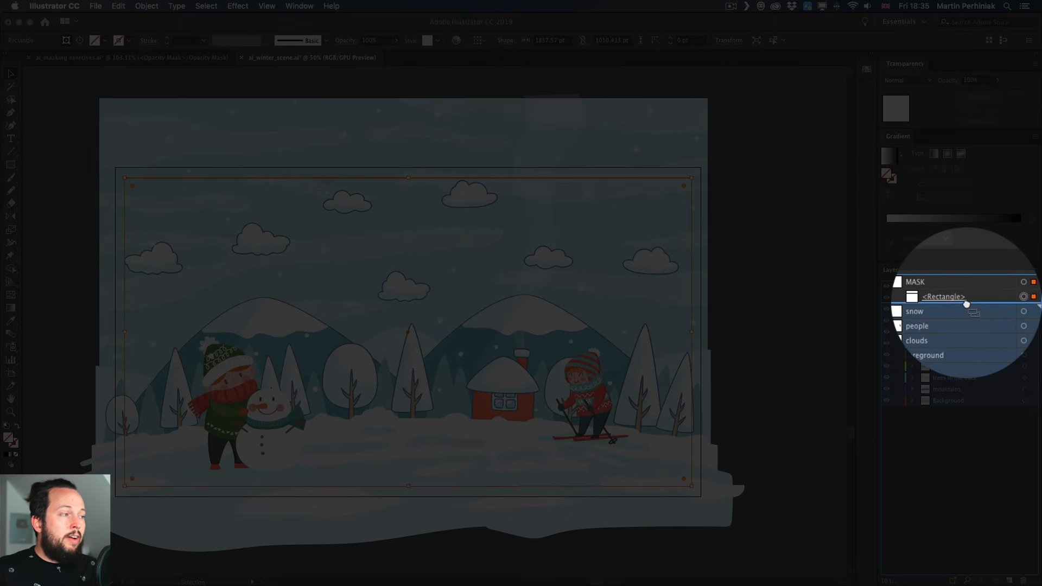
{"action": "left_click_drag", "start_coordinate": [980, 304], "coordinate": [980, 304]}
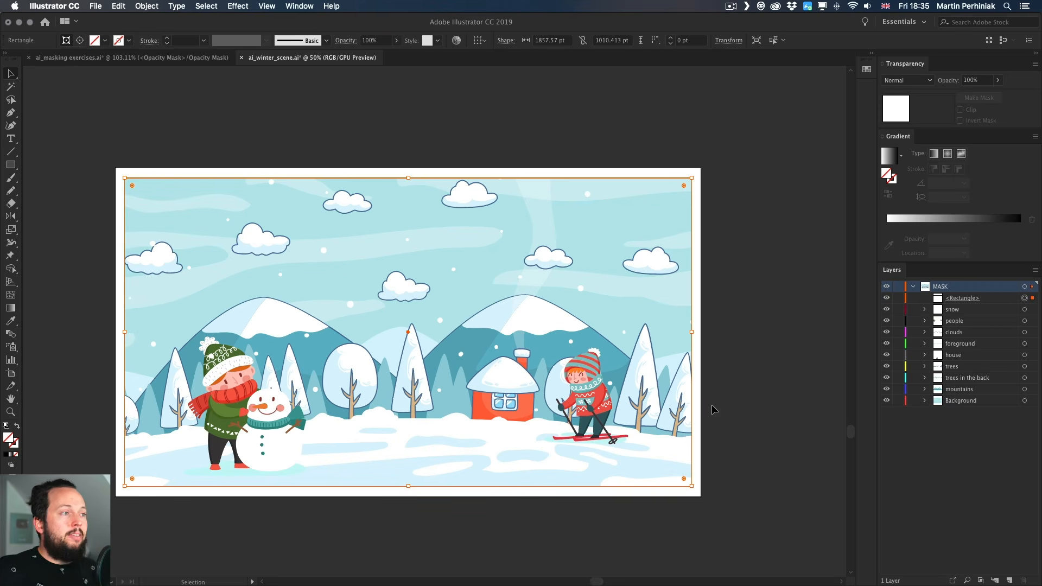
{"action": "left_click", "coordinate": [765, 300]}
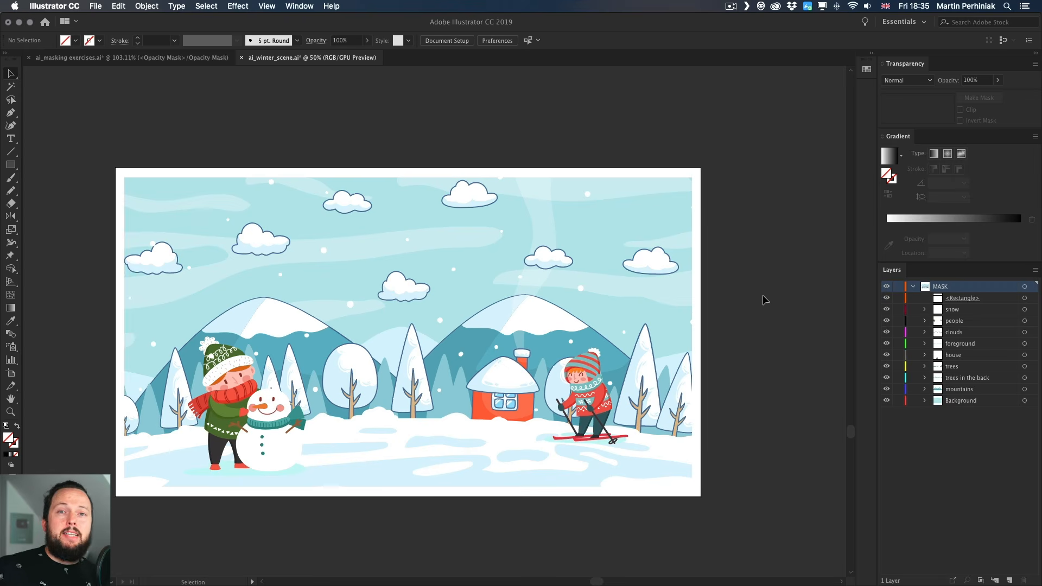
- Fit the artboard to the window, target the clipping rectangle and round its corners to a radius of about 117 pt
{"action": "key", "text": "super+0"}
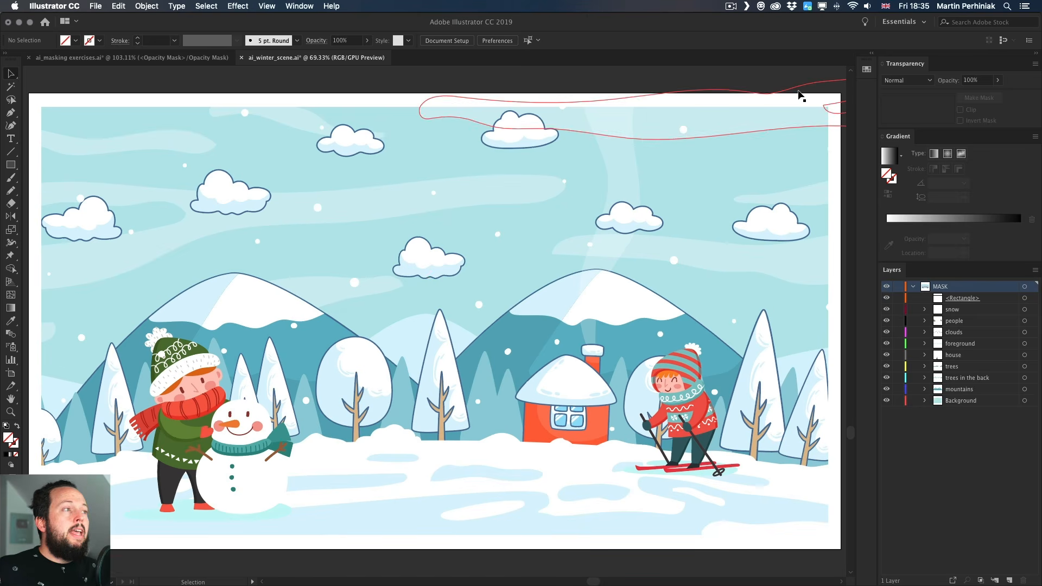
{"action": "left_click", "coordinate": [771, 73]}
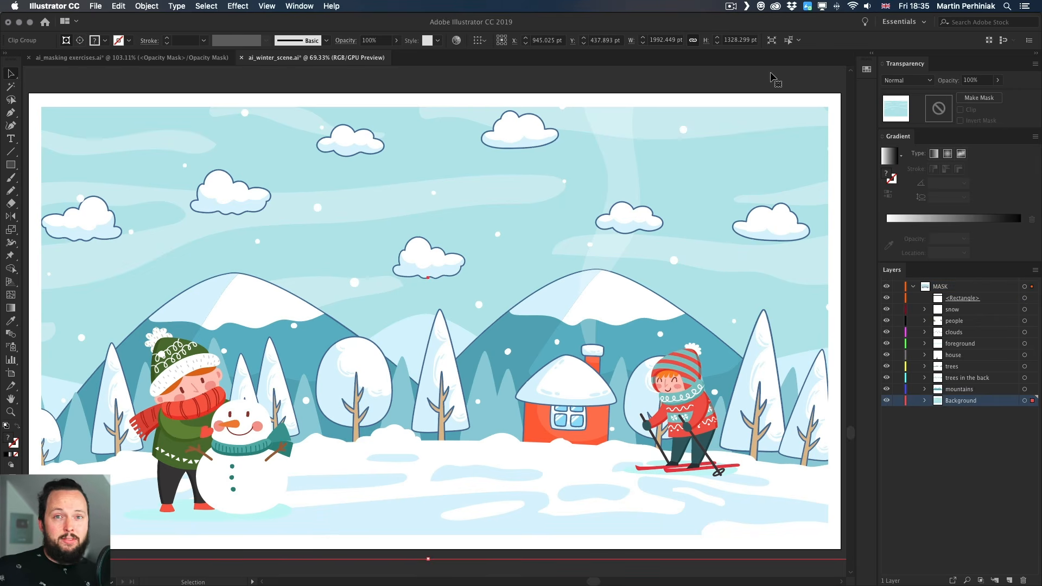
{"action": "left_click", "coordinate": [770, 73]}
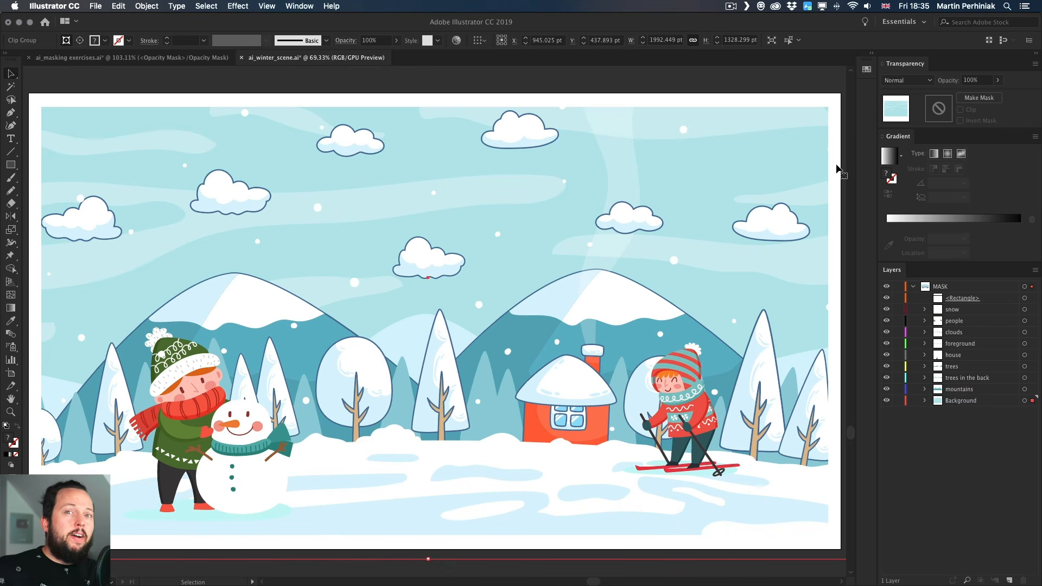
{"action": "left_click", "coordinate": [1024, 298]}
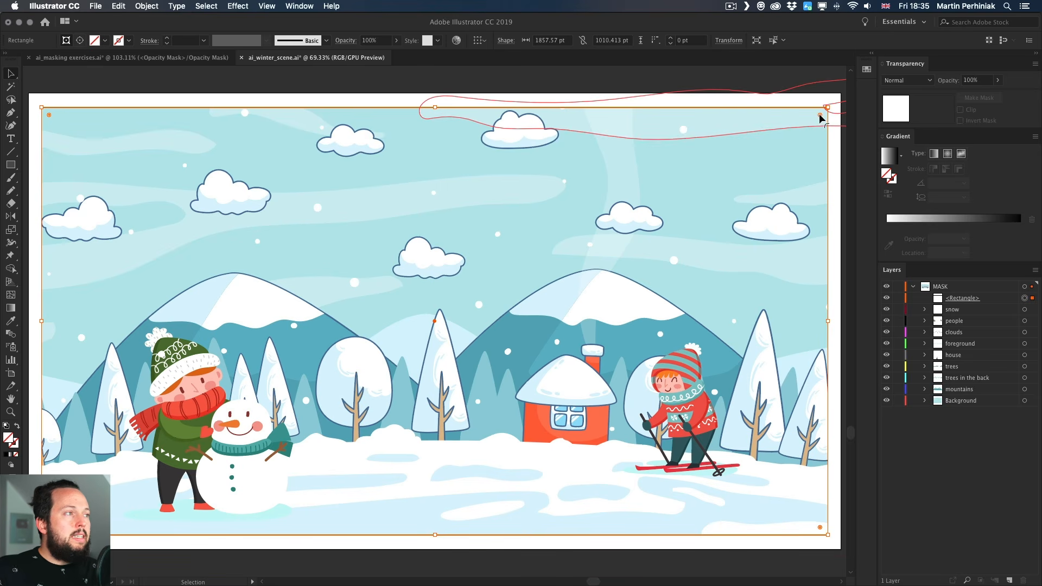
{"action": "left_click_drag", "start_coordinate": [819, 118], "coordinate": [777, 157]}
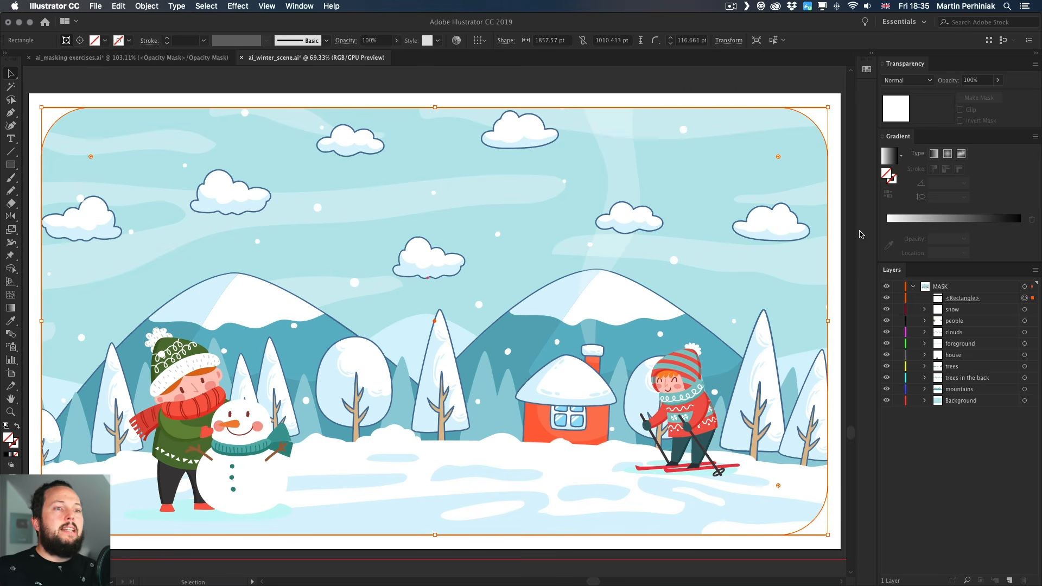
{"action": "key", "text": "ctrl+a"}
{"action": "key", "text": "ctrl+7"}
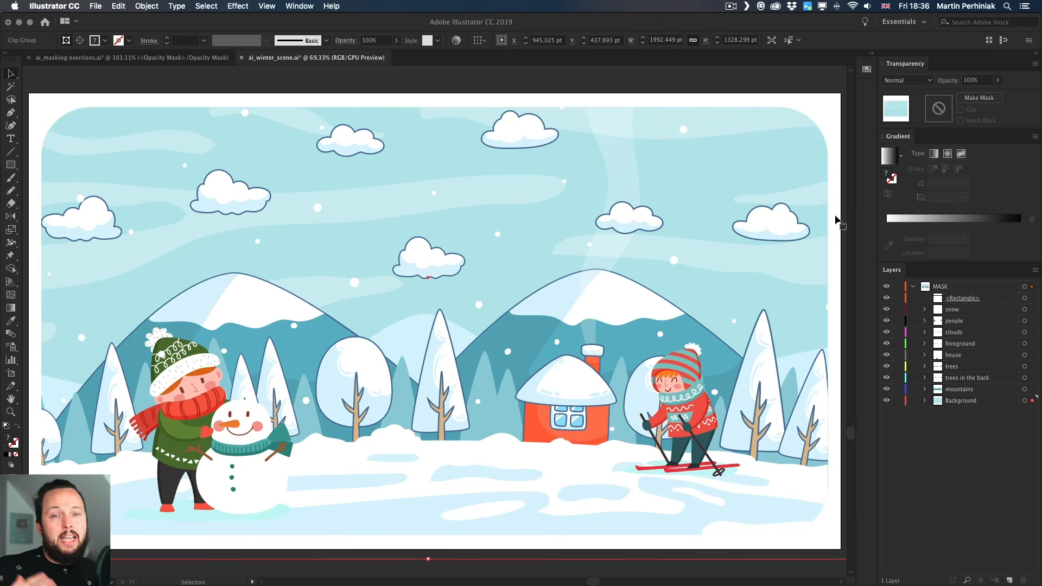
- Cycle the clipping rectangle's corners through the other corner styles, including chamfer, and return them to round
{"action": "left_click", "coordinate": [778, 160]}
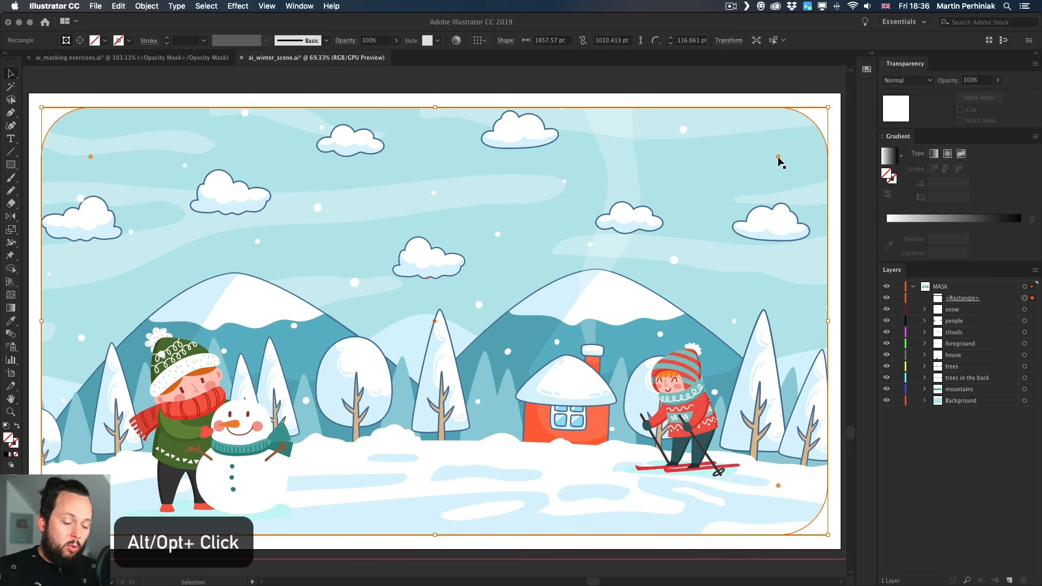
{"action": "left_click", "coordinate": [776, 158], "text": "alt"}
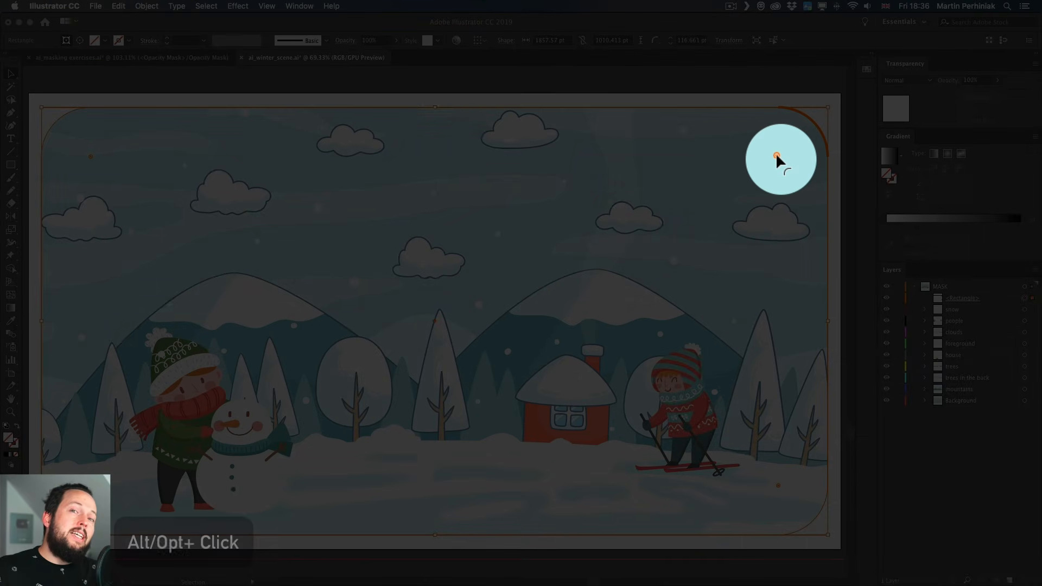
{"action": "left_click", "coordinate": [775, 157], "text": "alt"}
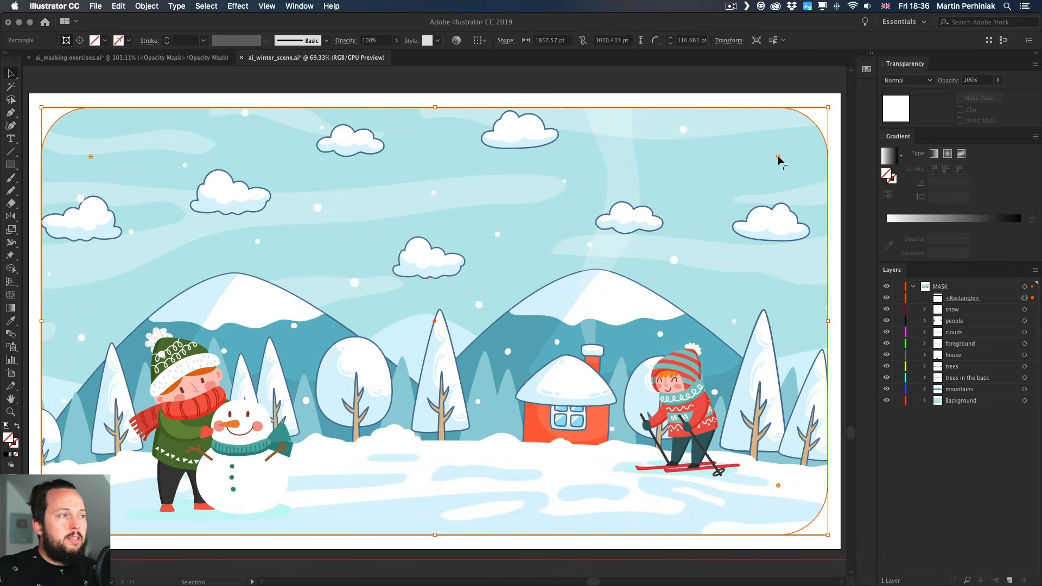
{"action": "left_click", "coordinate": [777, 158], "text": "alt"}
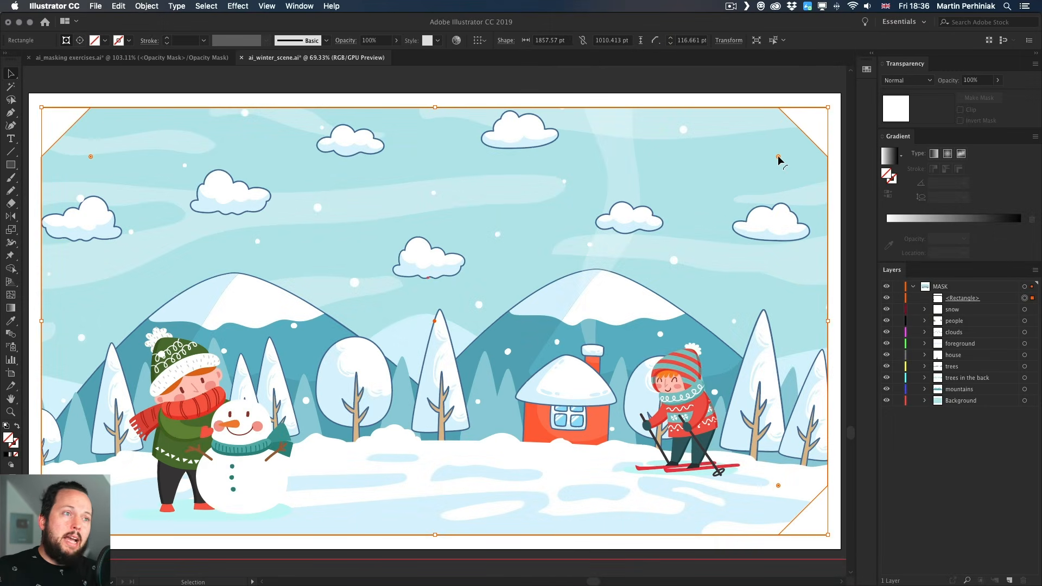
{"action": "left_click", "coordinate": [778, 157], "text": "alt"}
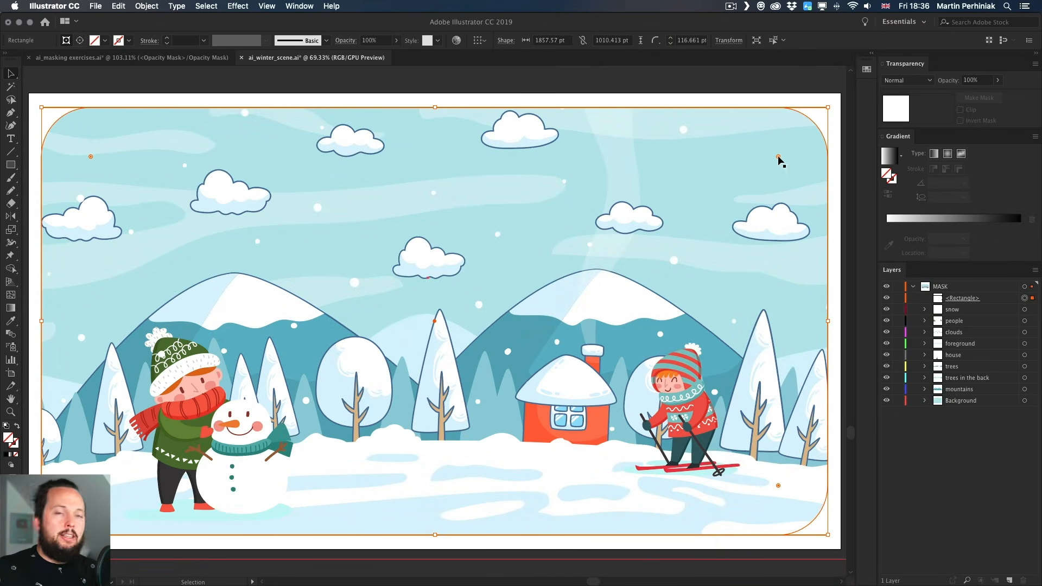
{"action": "left_click", "coordinate": [838, 145]}
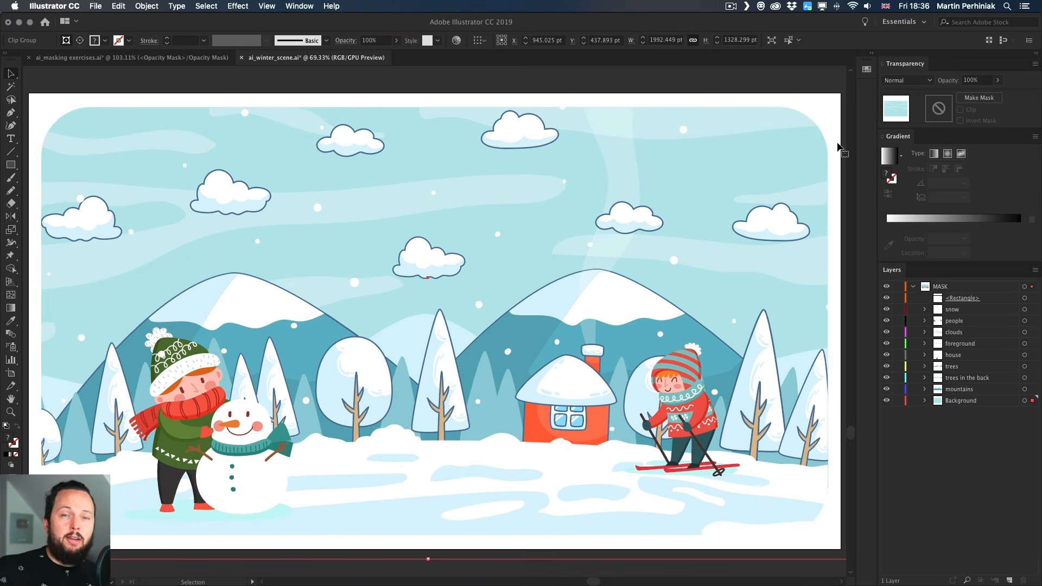